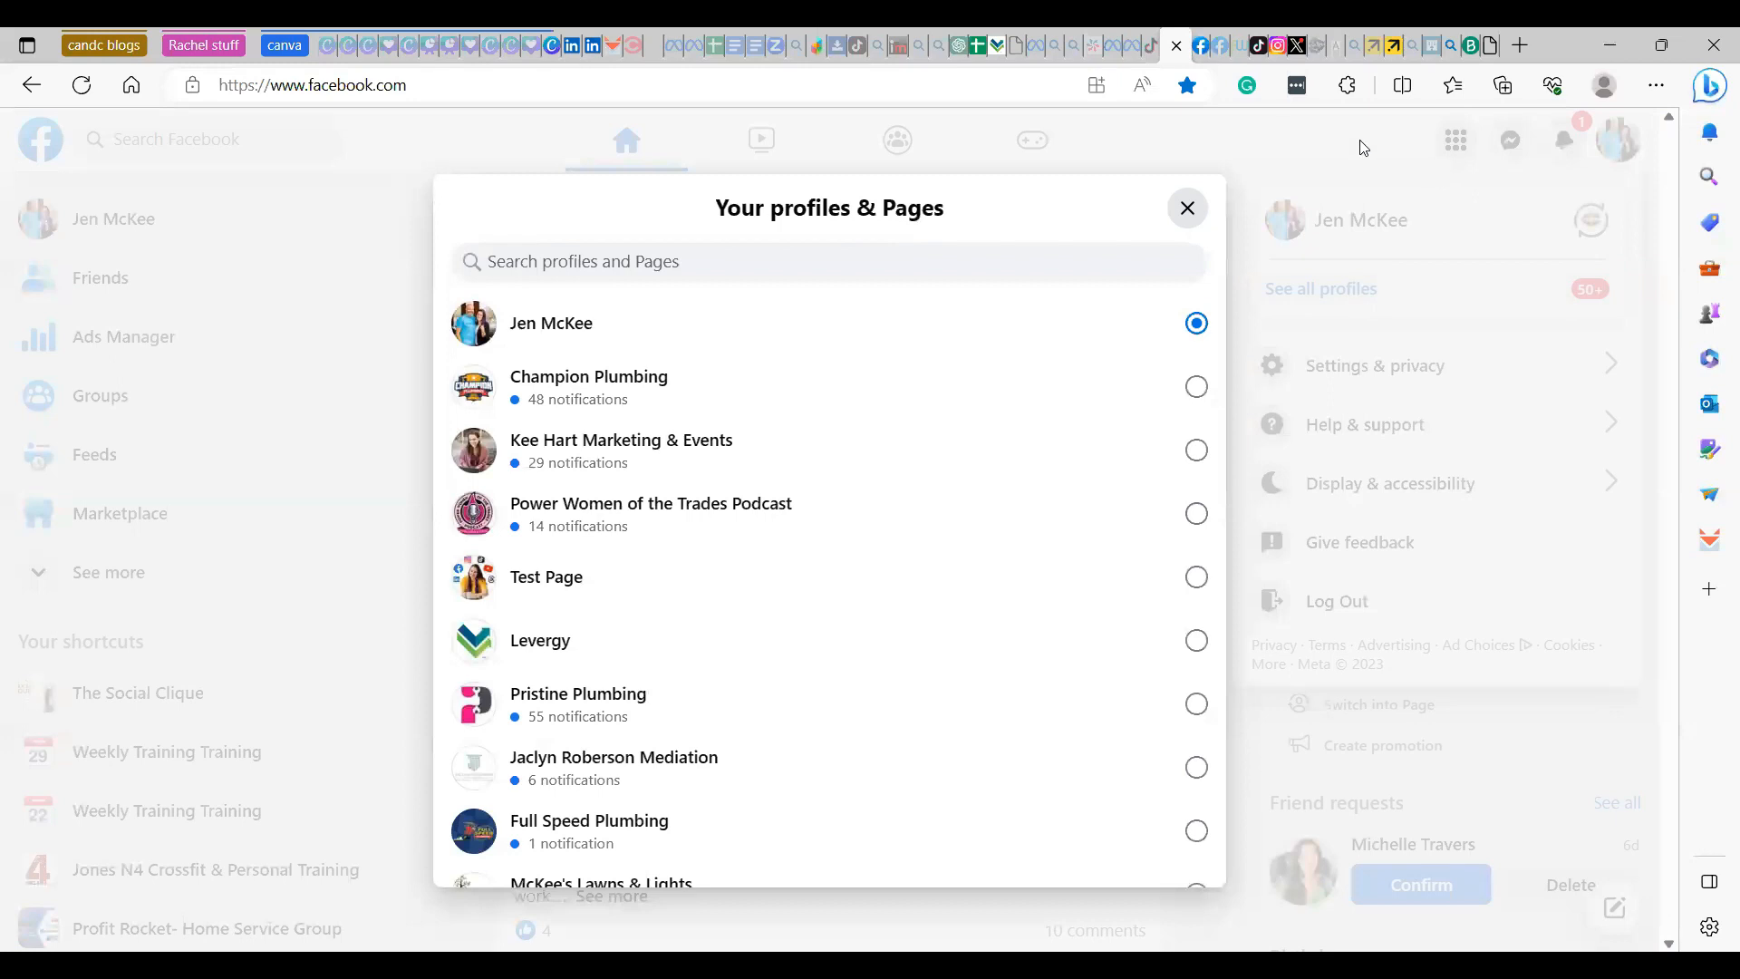
- Switch the active Facebook profile to the Kee Hart Marketing & Events page
left_click(1639, 154)
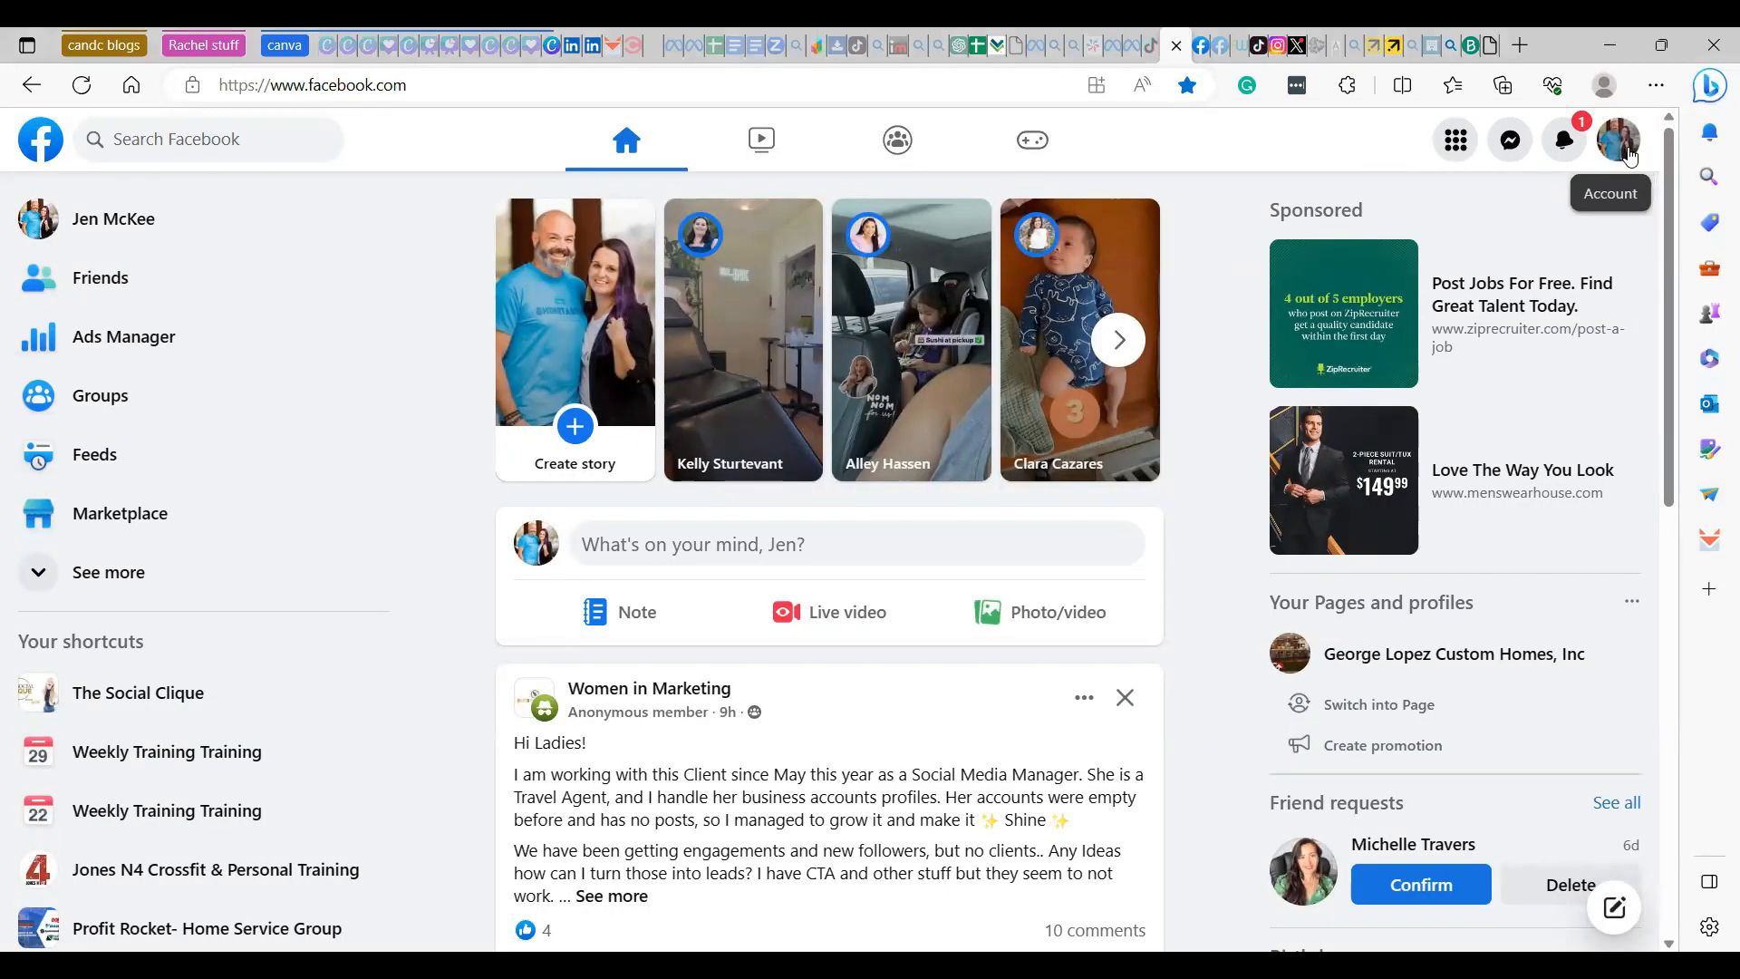
left_click(1620, 148)
left_click(1332, 288)
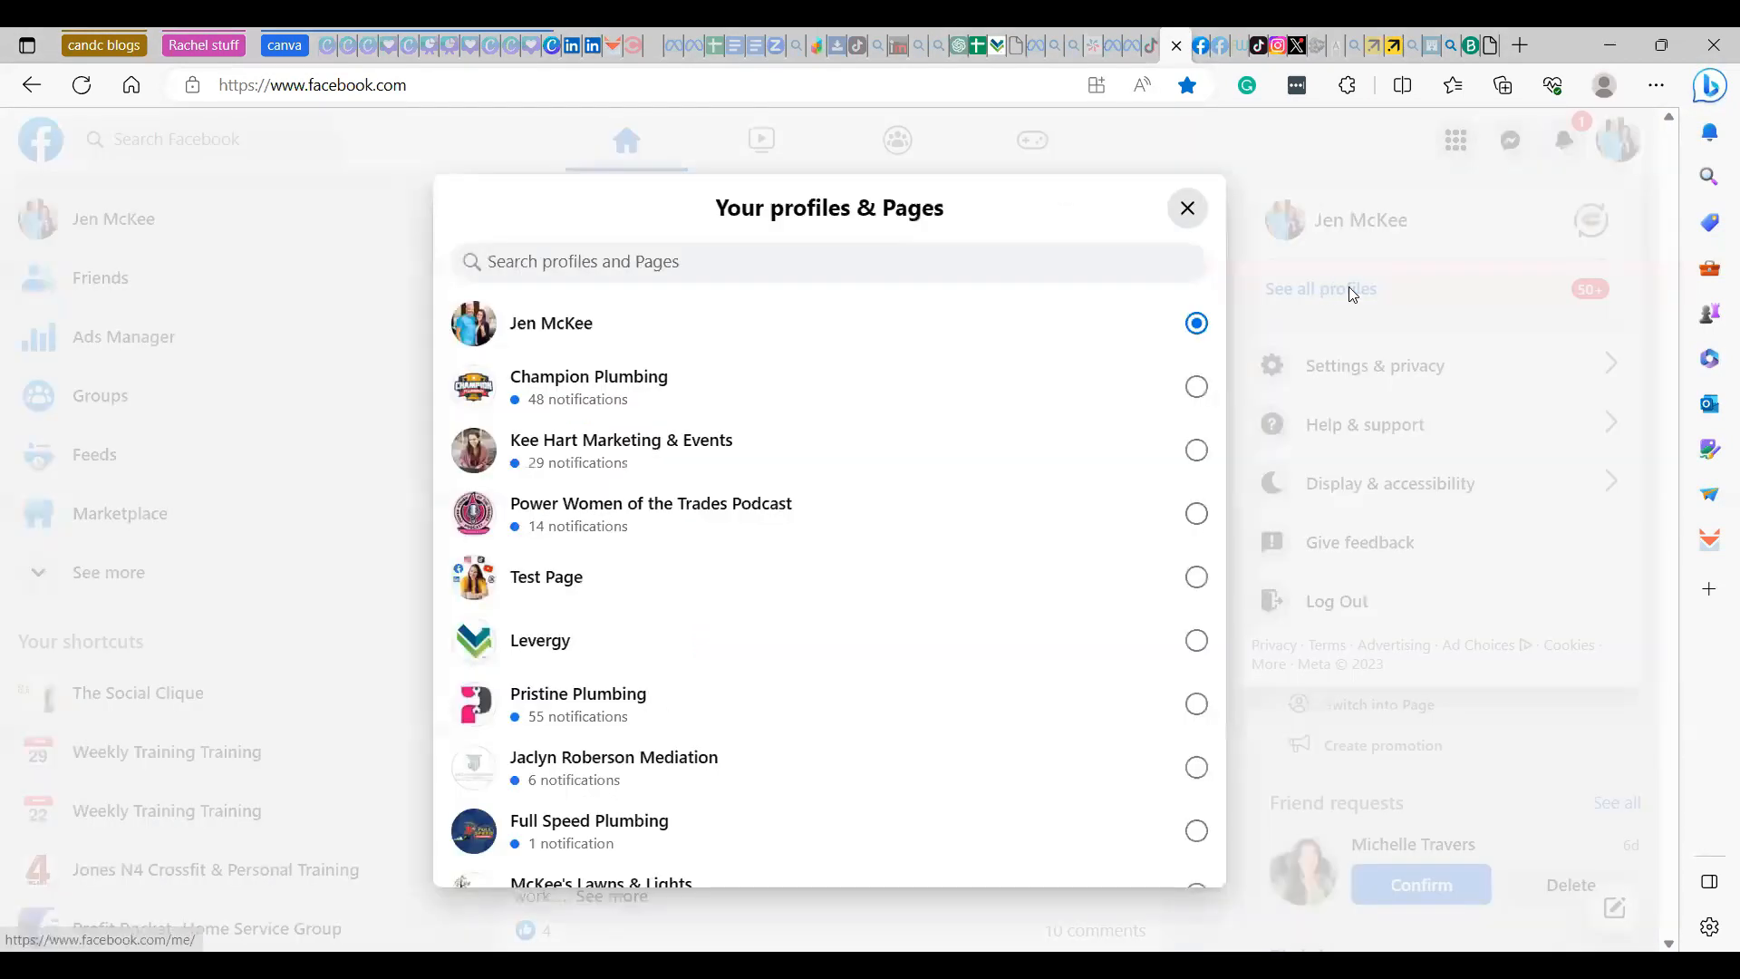
left_click(1194, 450)
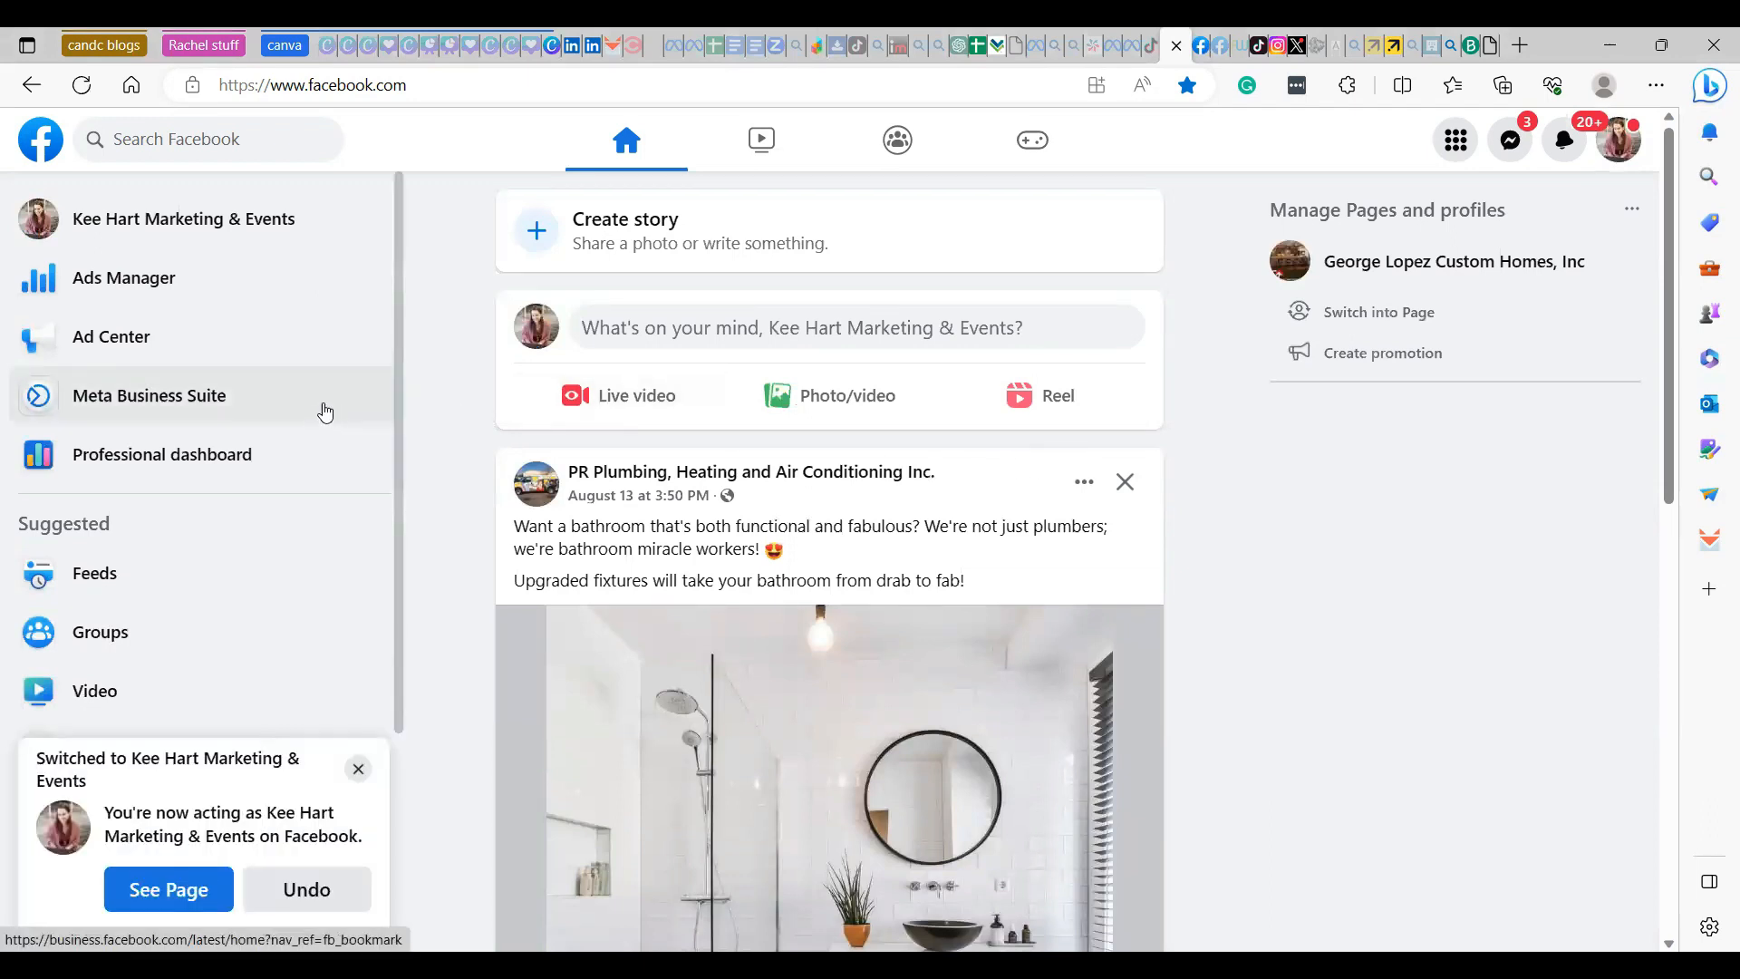
- Open Meta Business Suite and change the active business asset to Kee Hart Marketing & Events
left_click(200, 395)
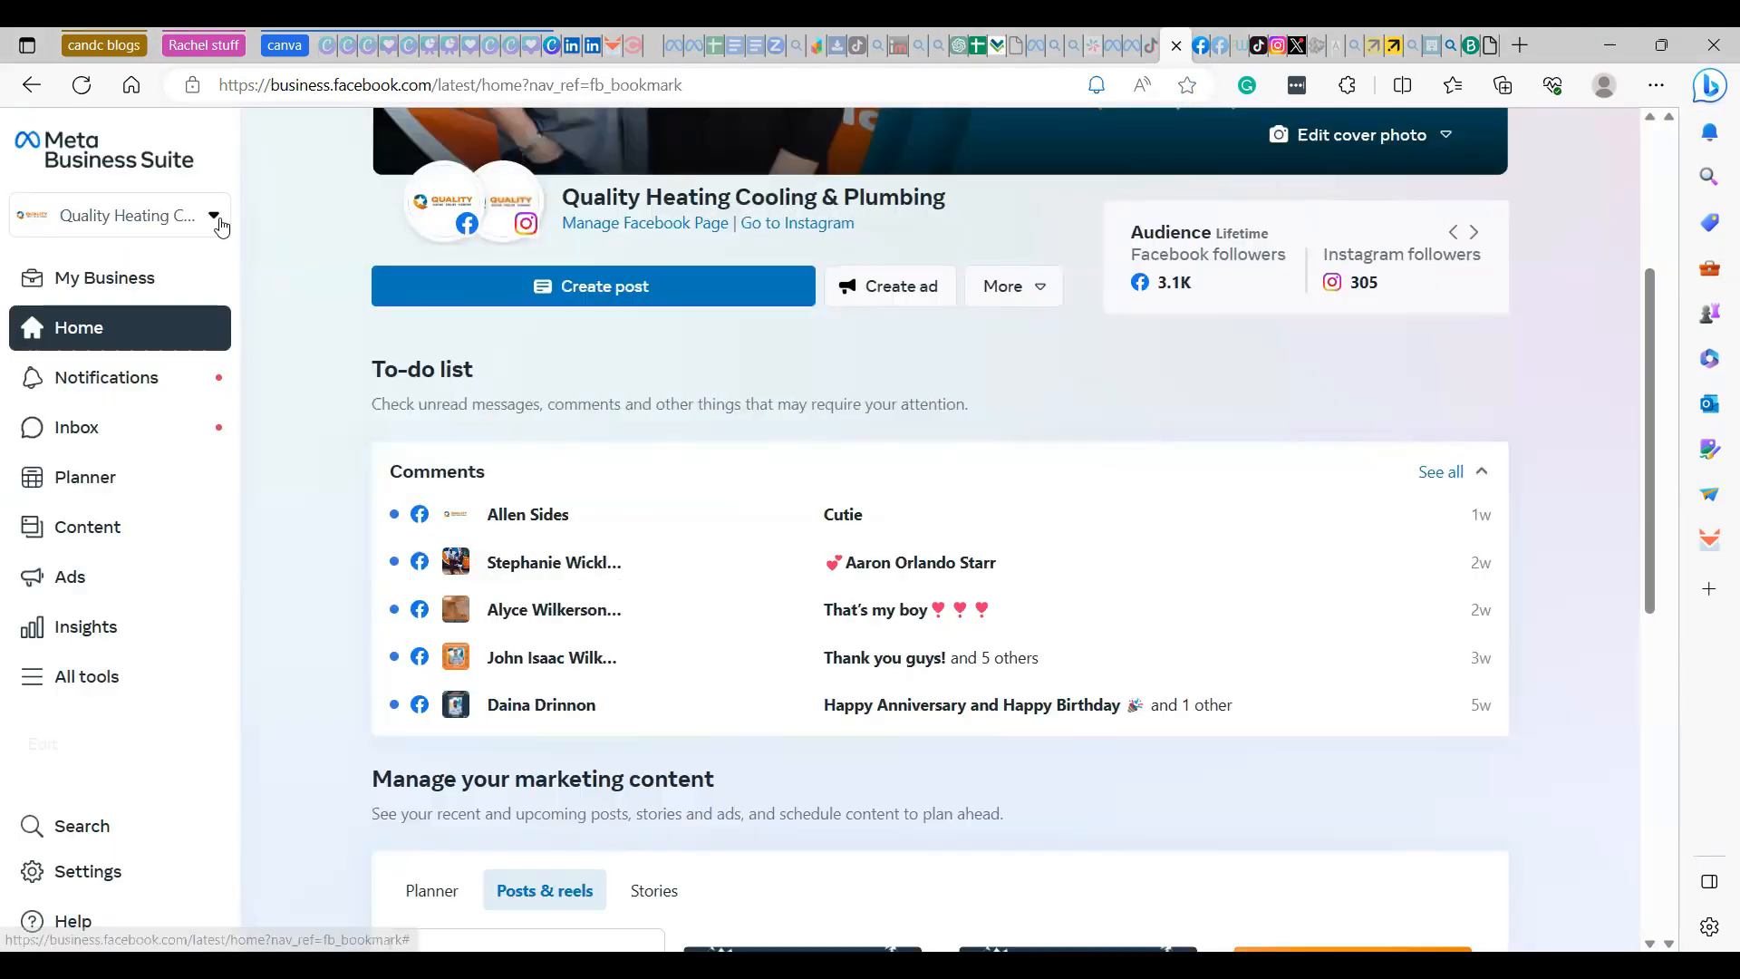
left_click(215, 217)
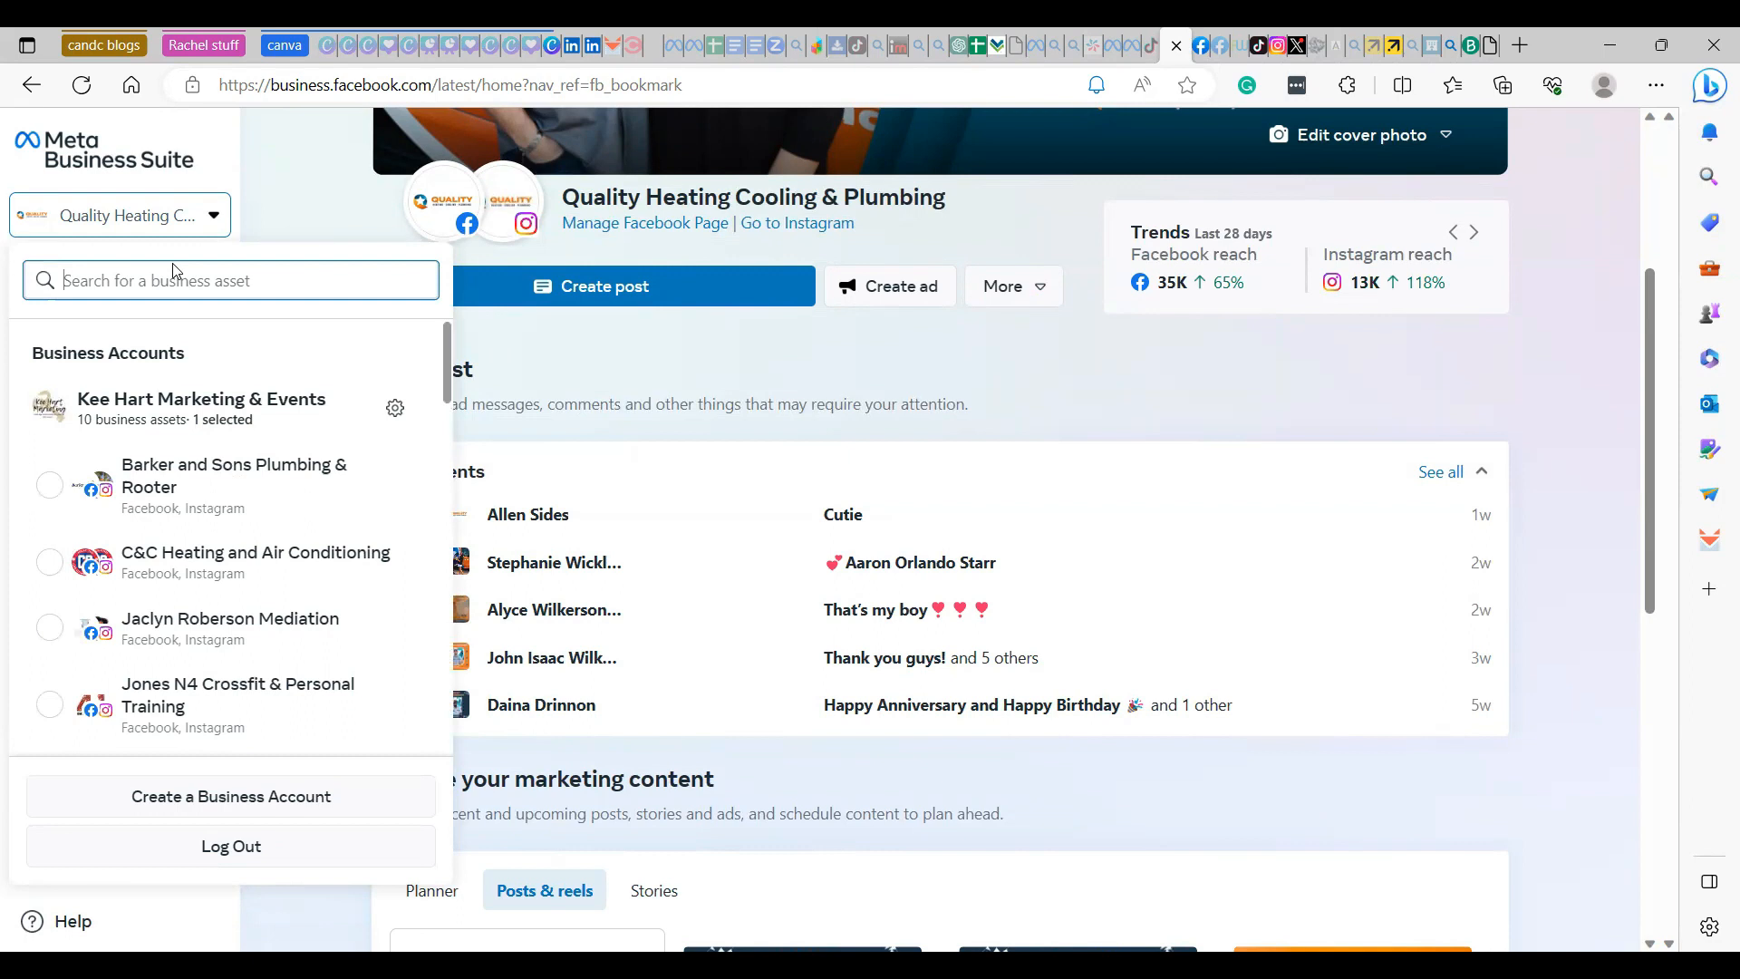
left_click(197, 223)
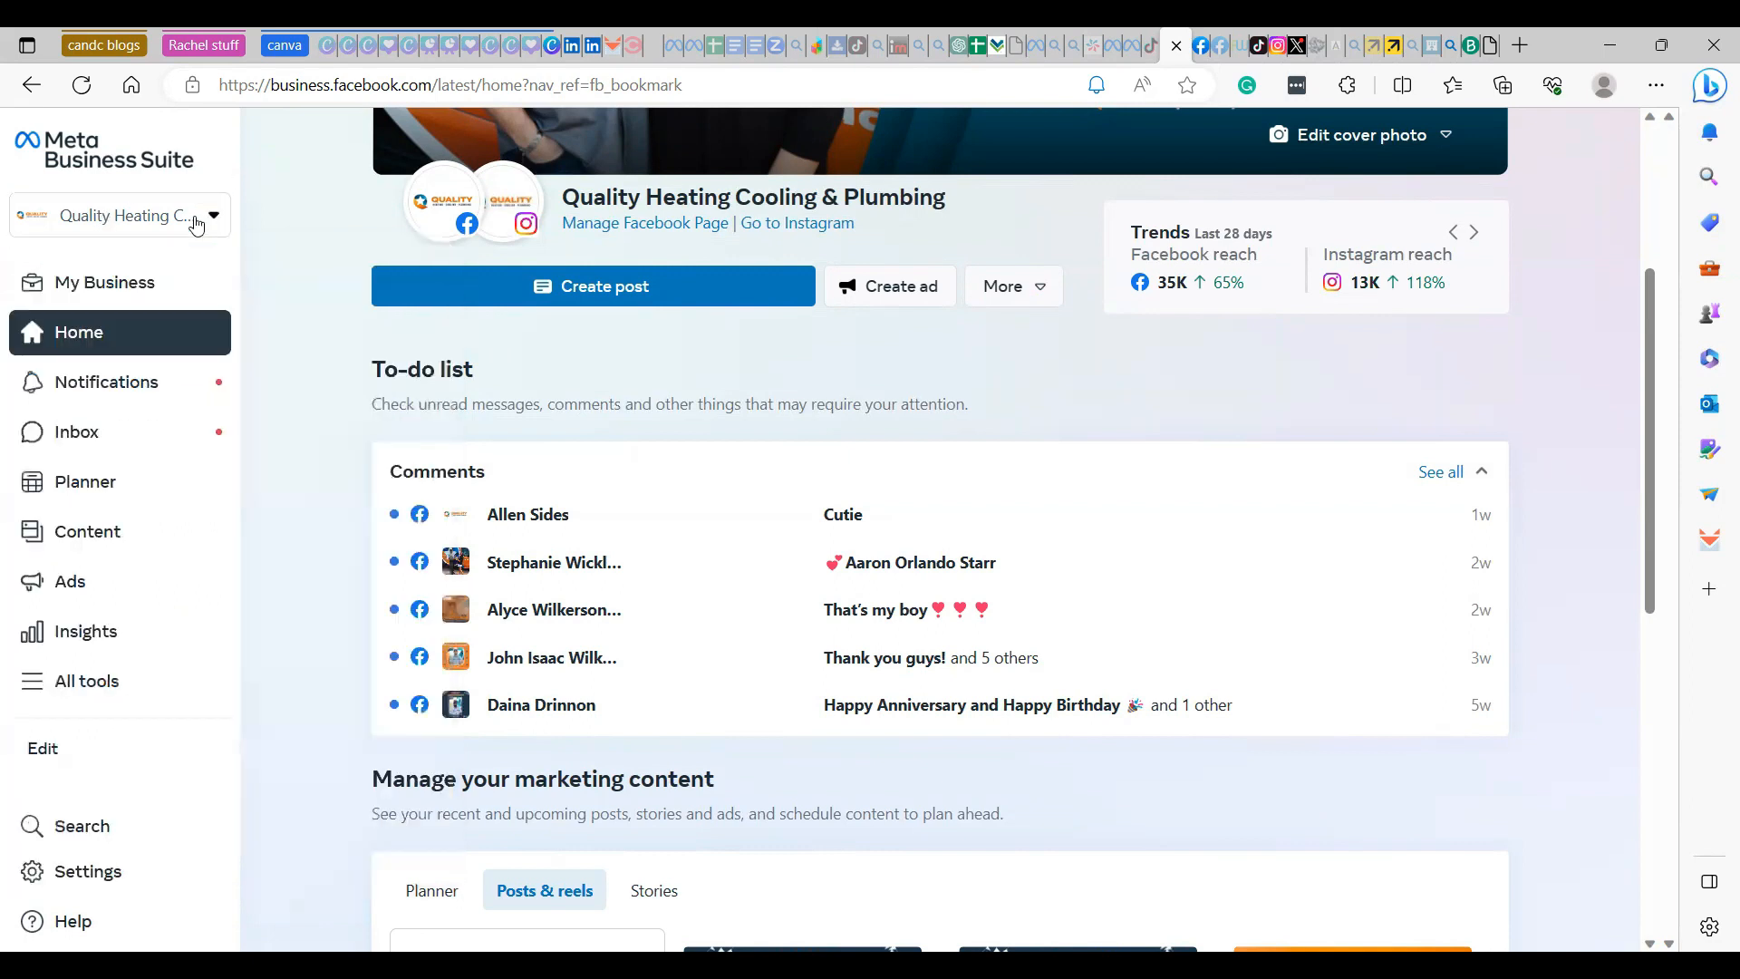
scroll(249, 536, "down", 2)
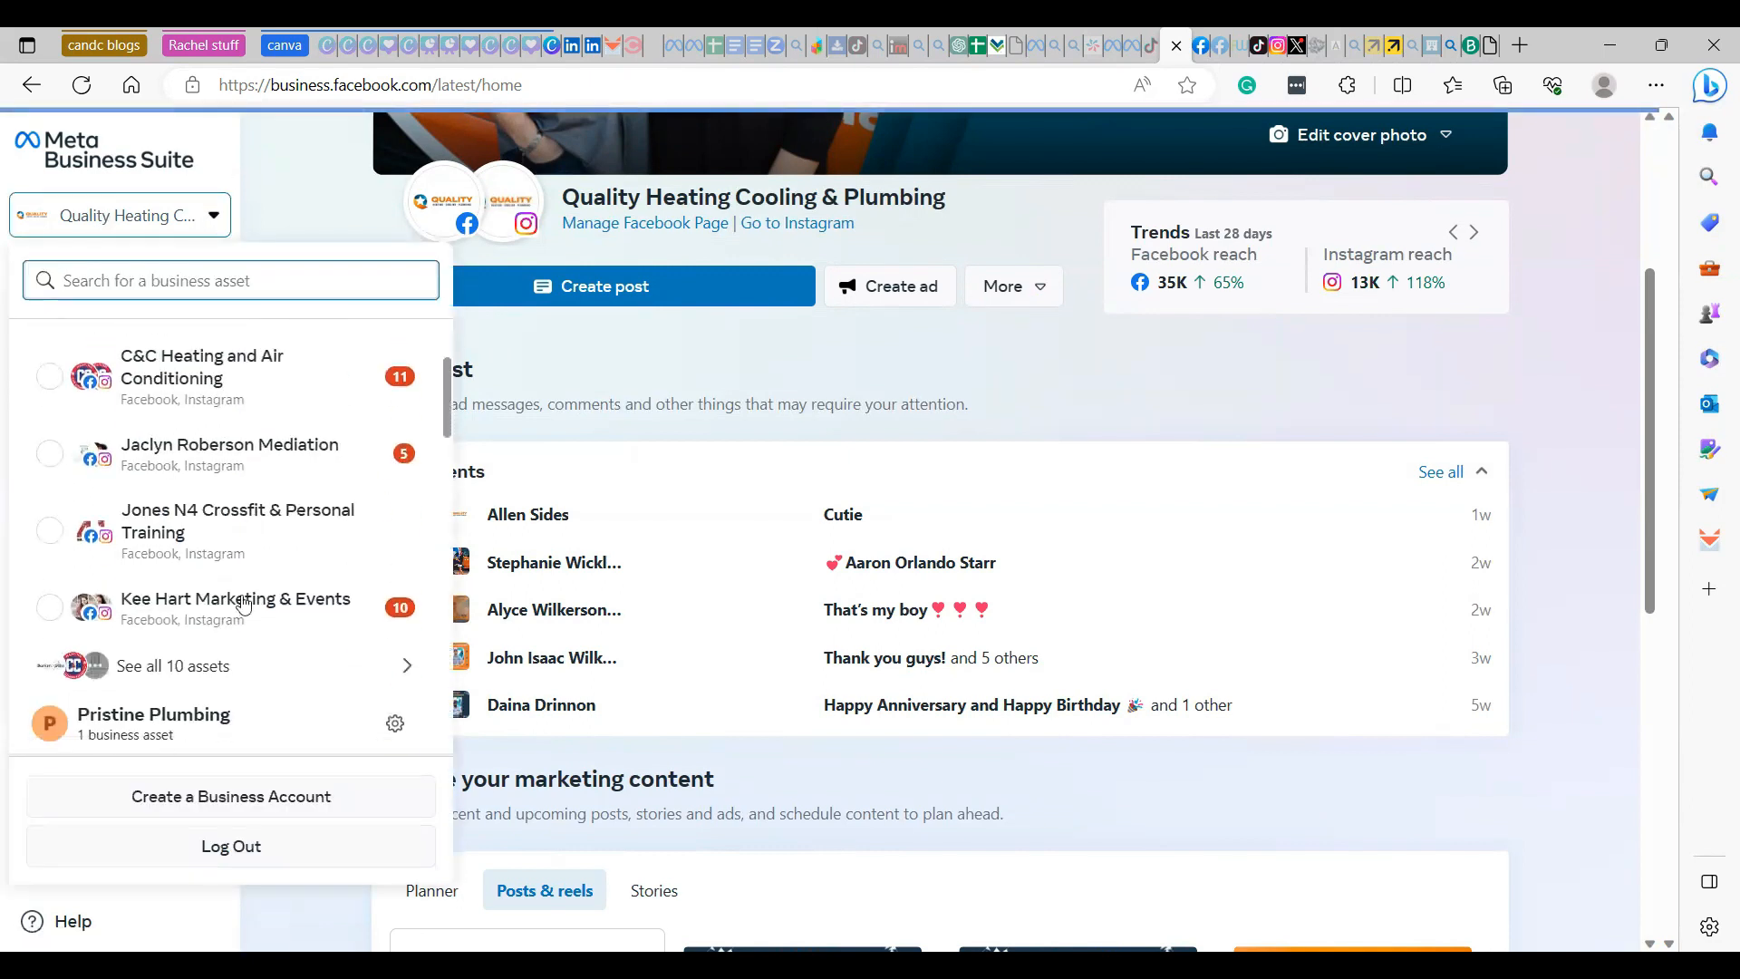
left_click(237, 602)
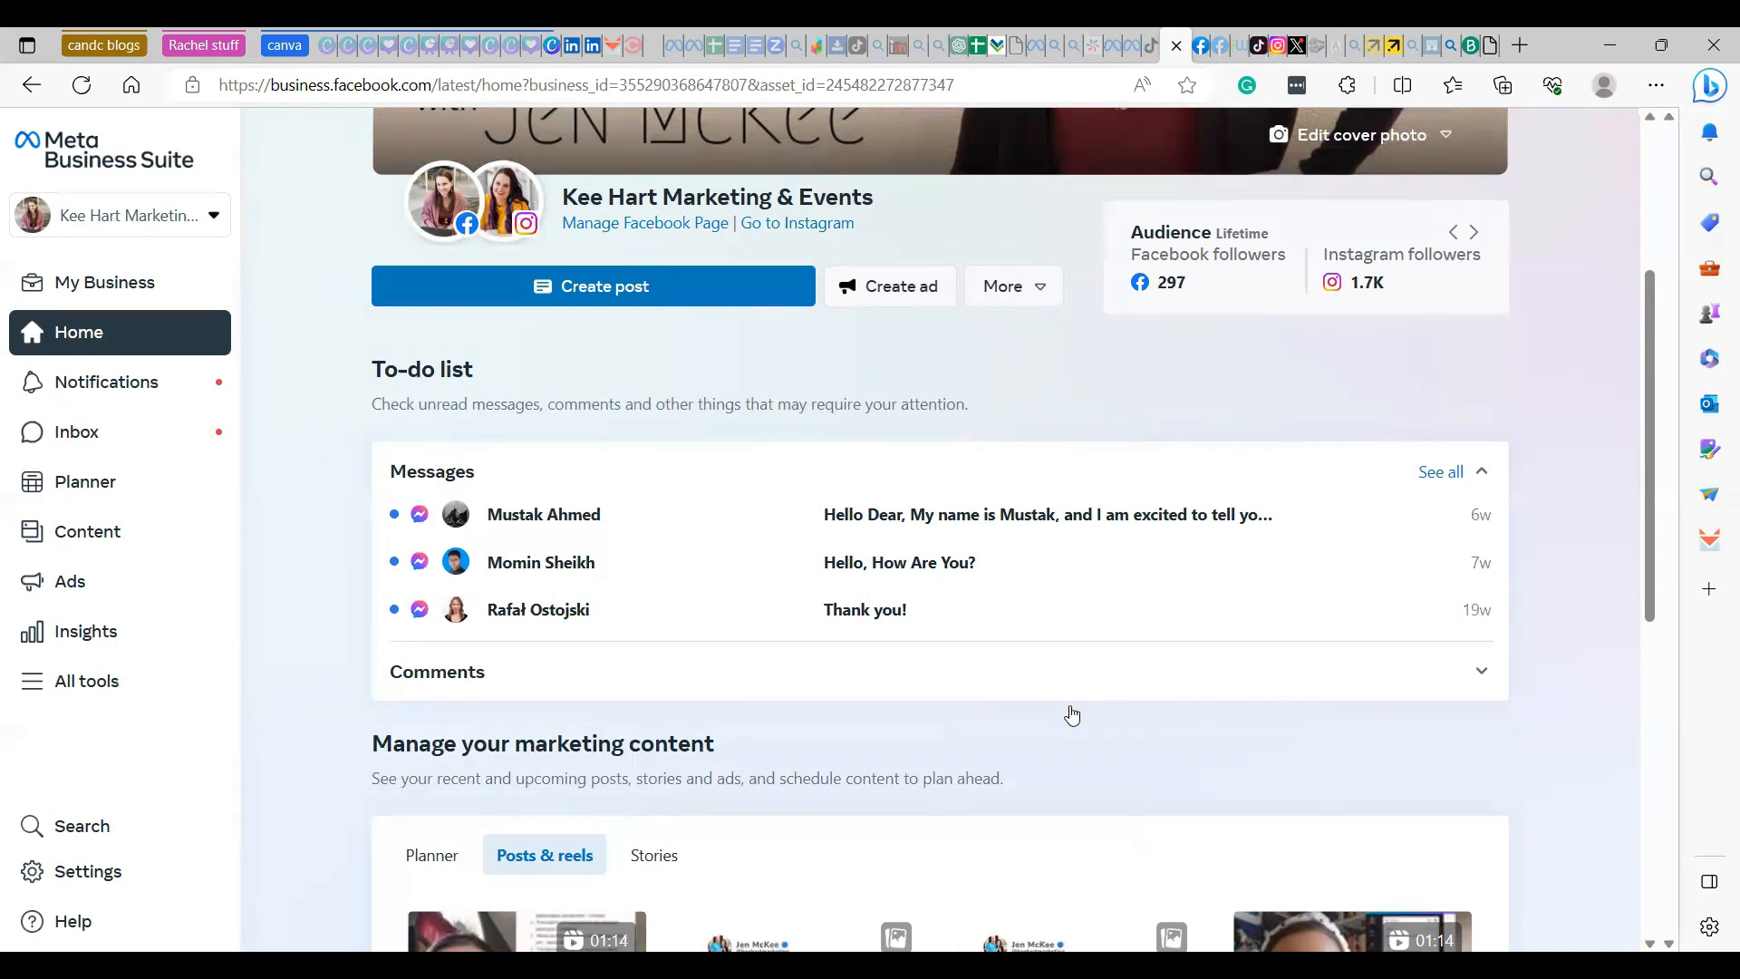
- Open the Planner for the business and display its content calendar by month
scroll(1132, 710, "up", 1)
scroll(1183, 711, "down", 7)
scroll(1078, 660, "up", 1)
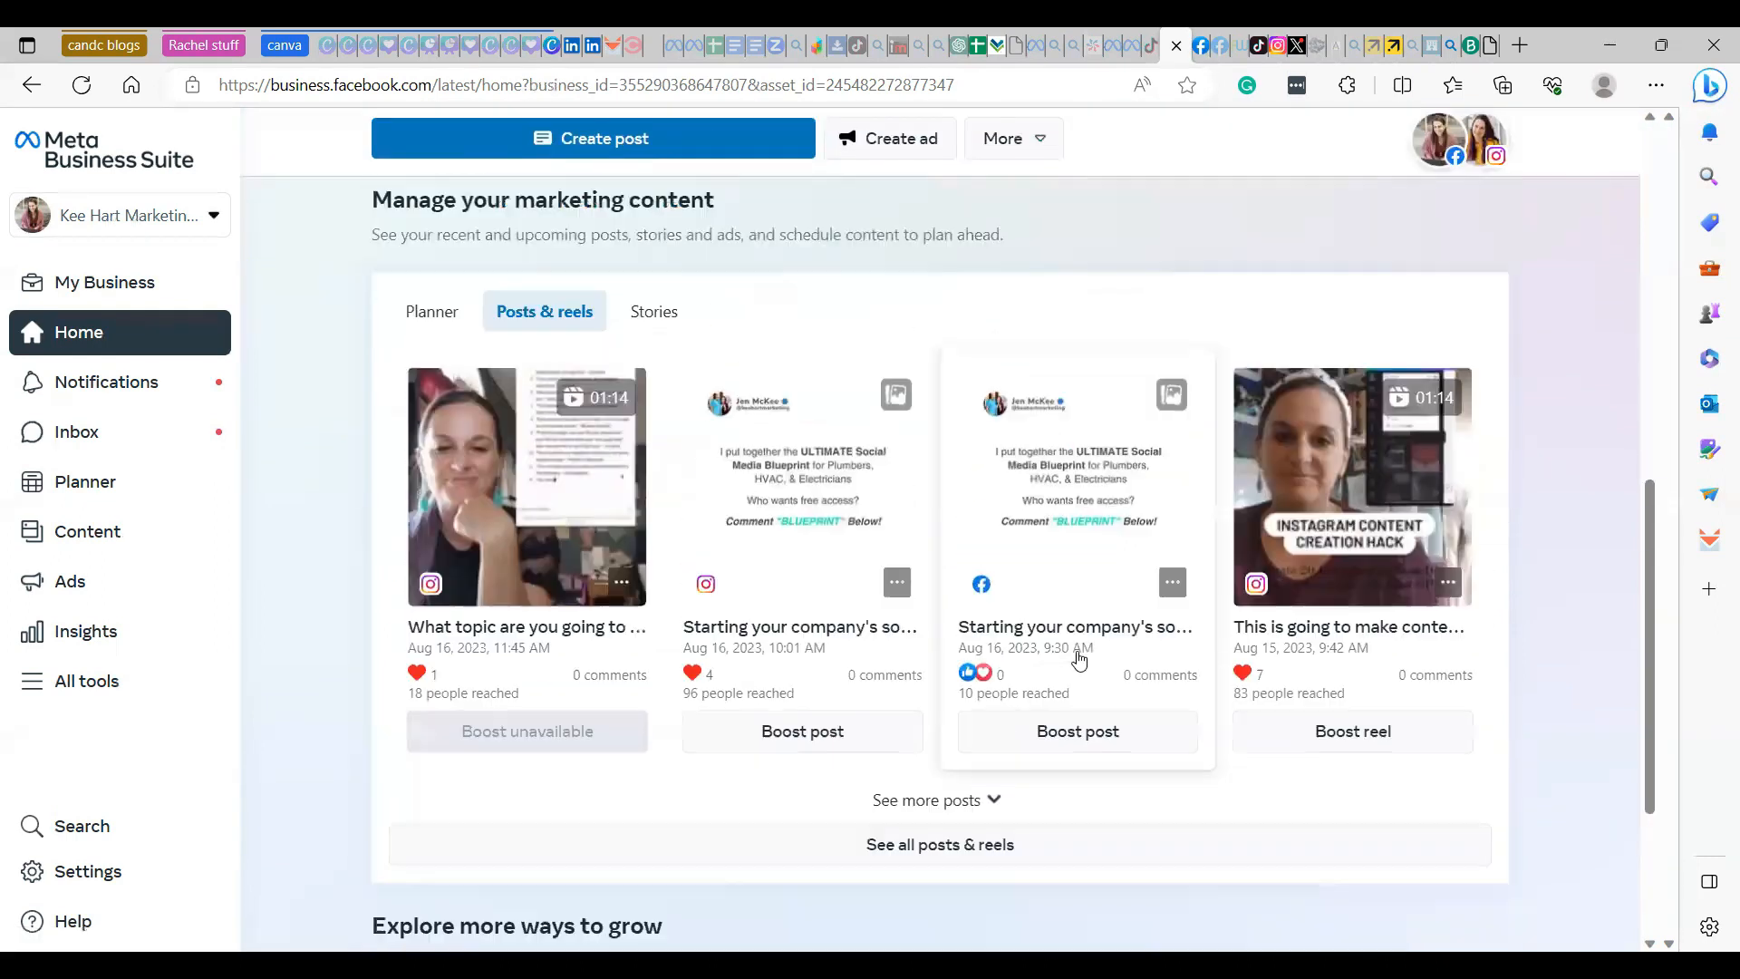
scroll(591, 530, "down", 7)
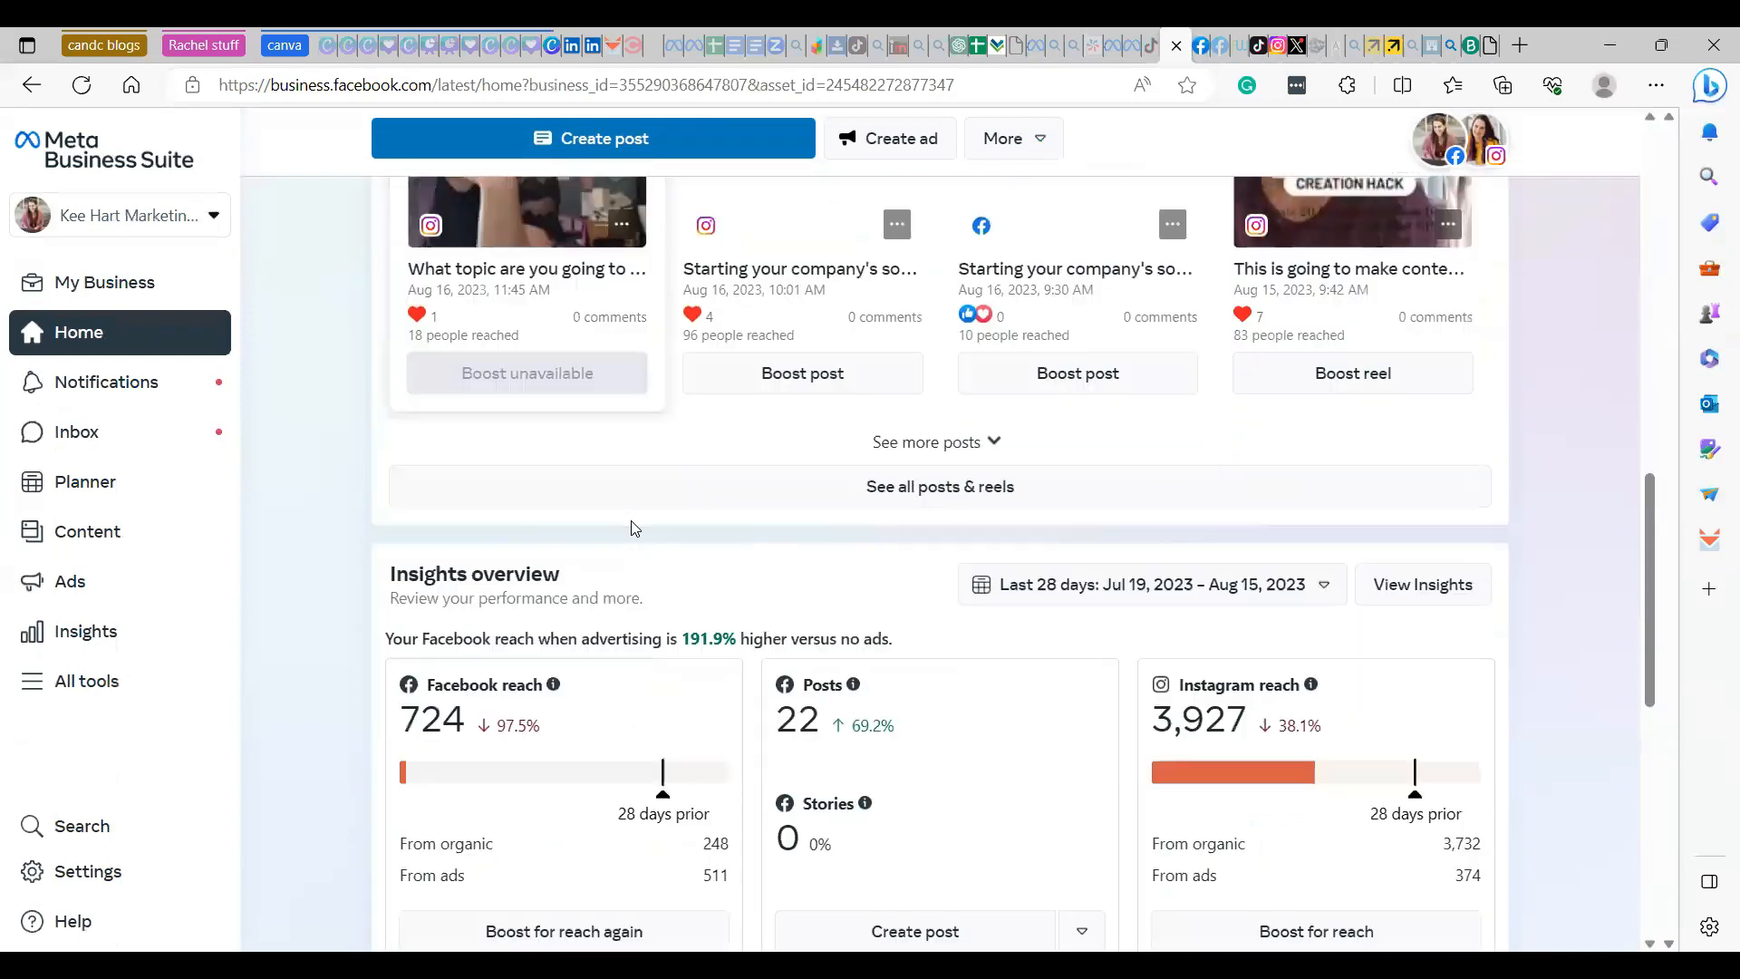
scroll(583, 535, "down", 5)
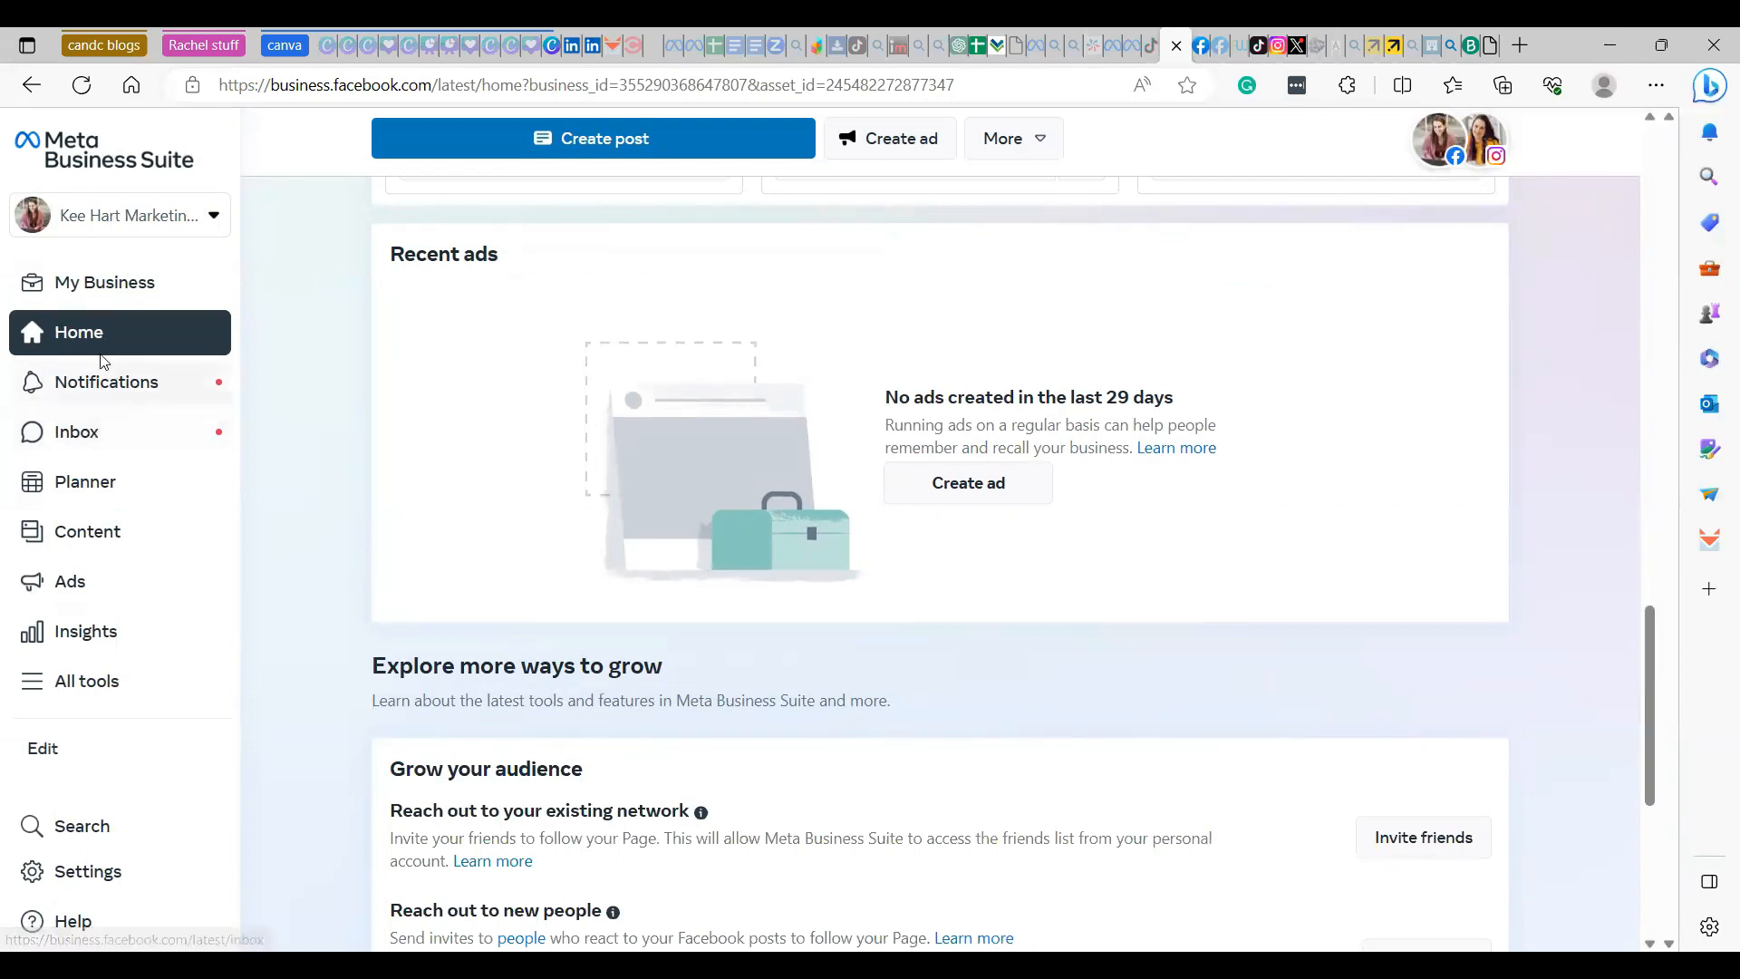
left_click(84, 491)
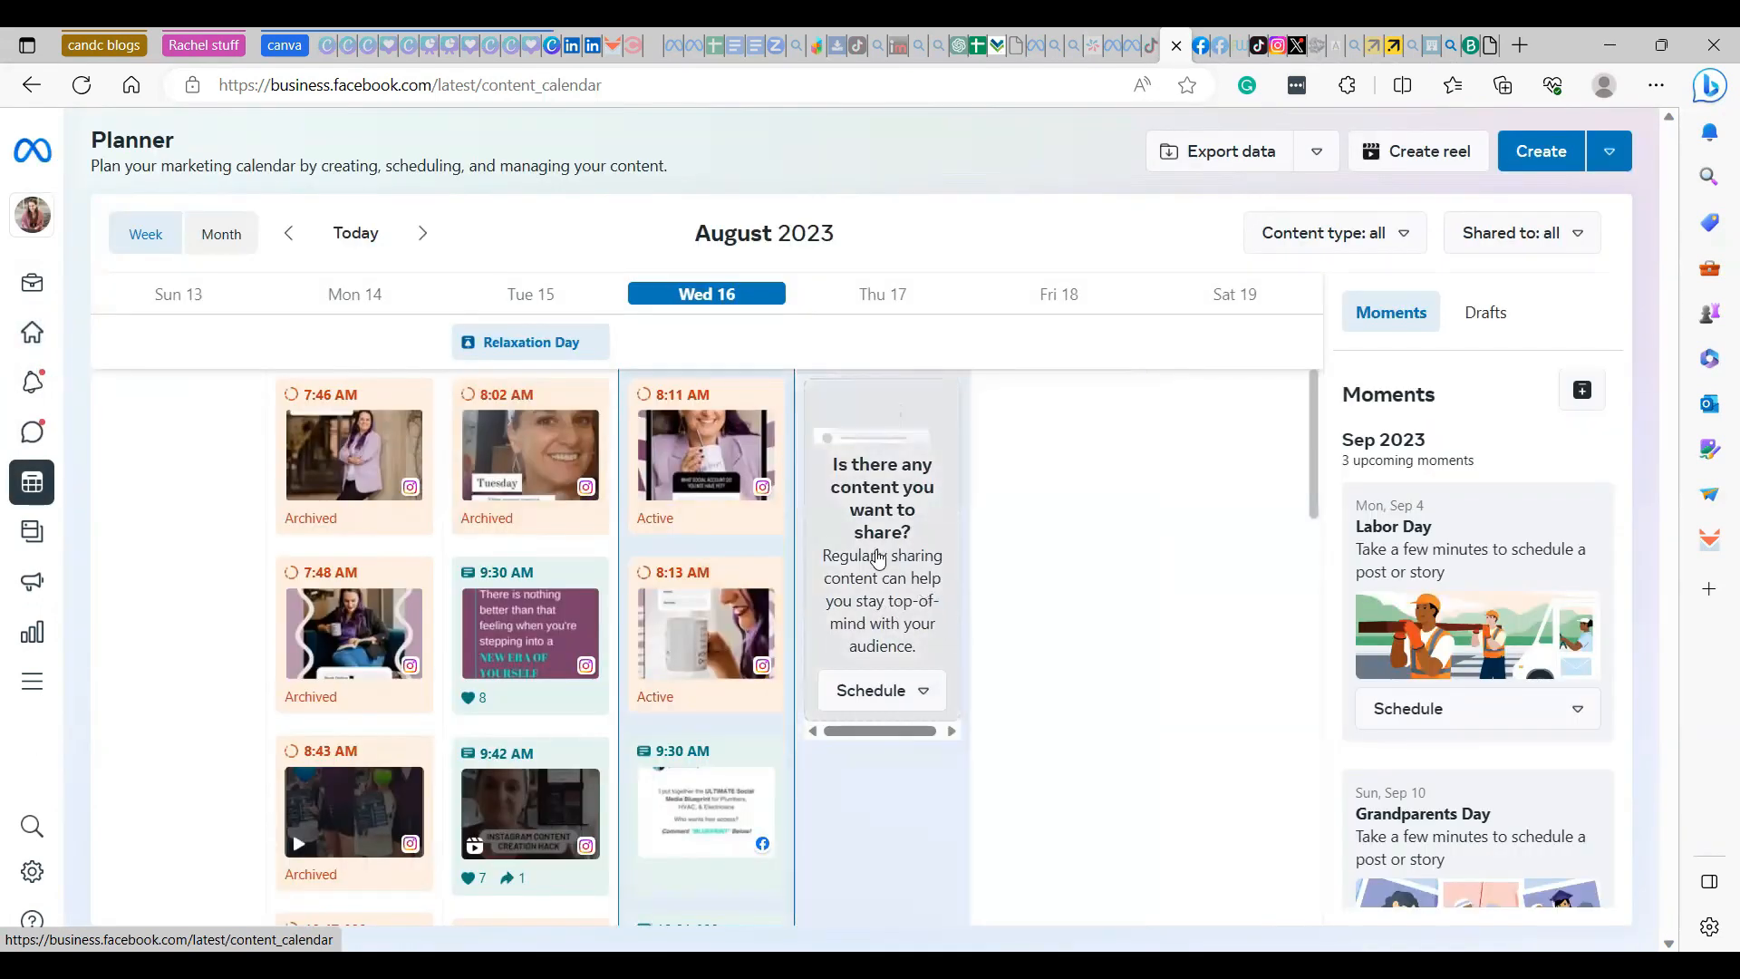
left_click(228, 241)
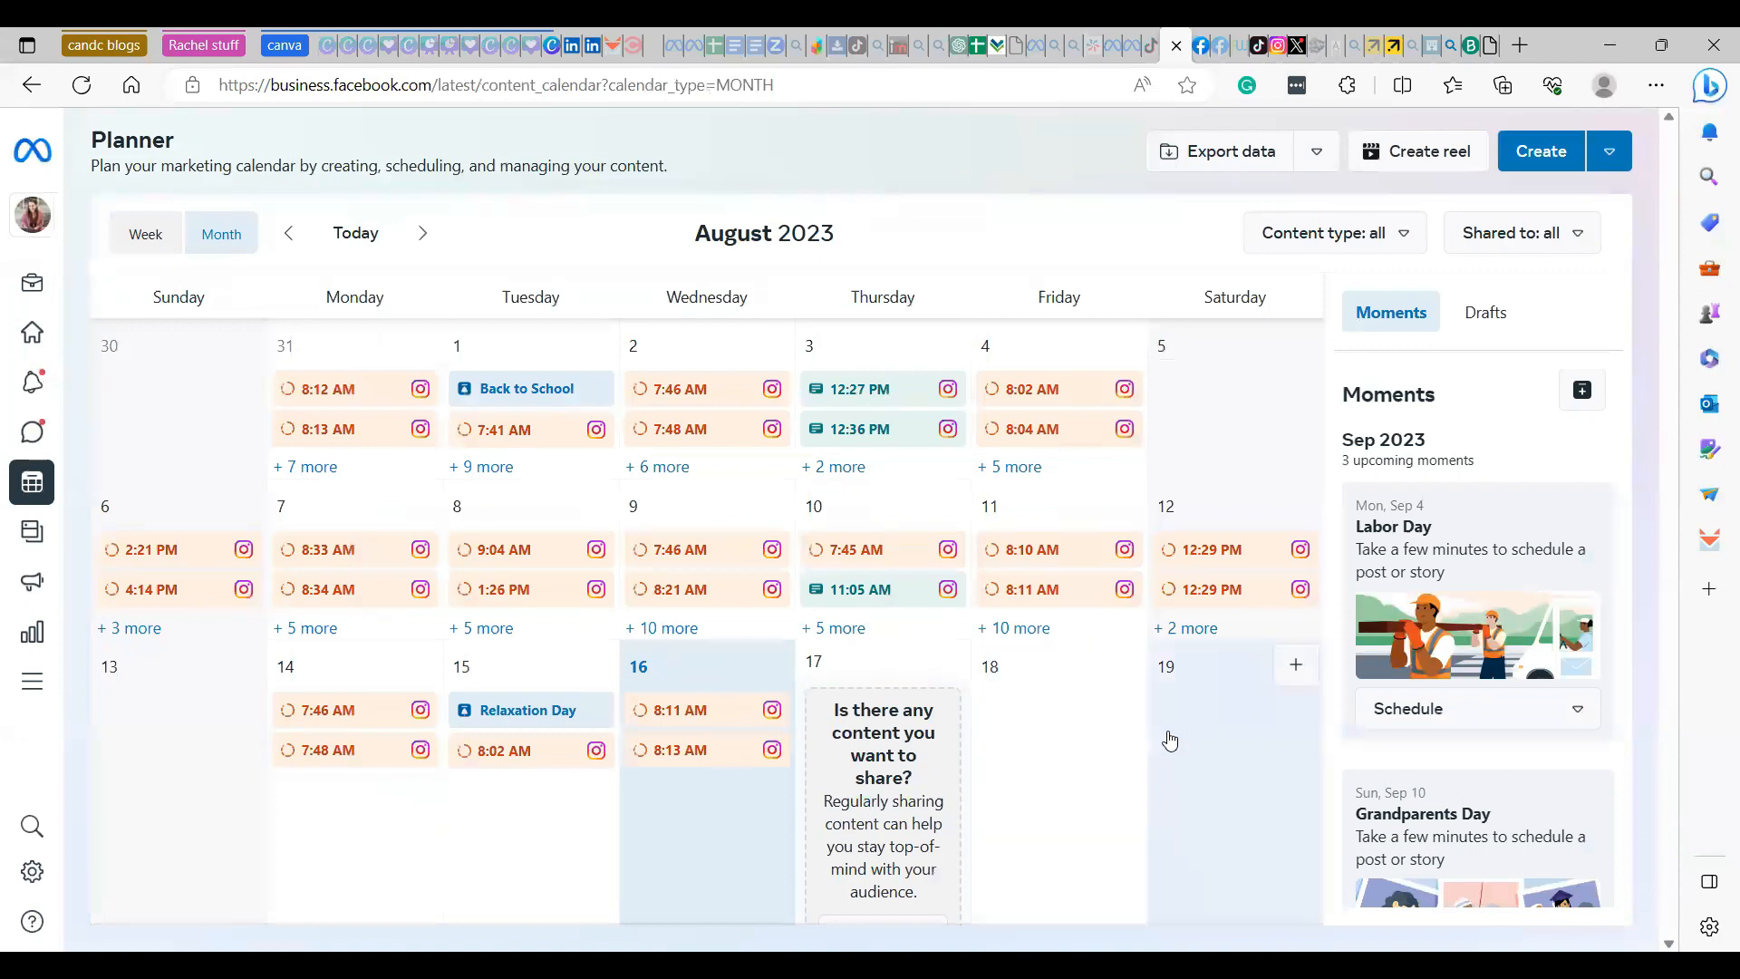
scroll(1169, 739, "down", 2)
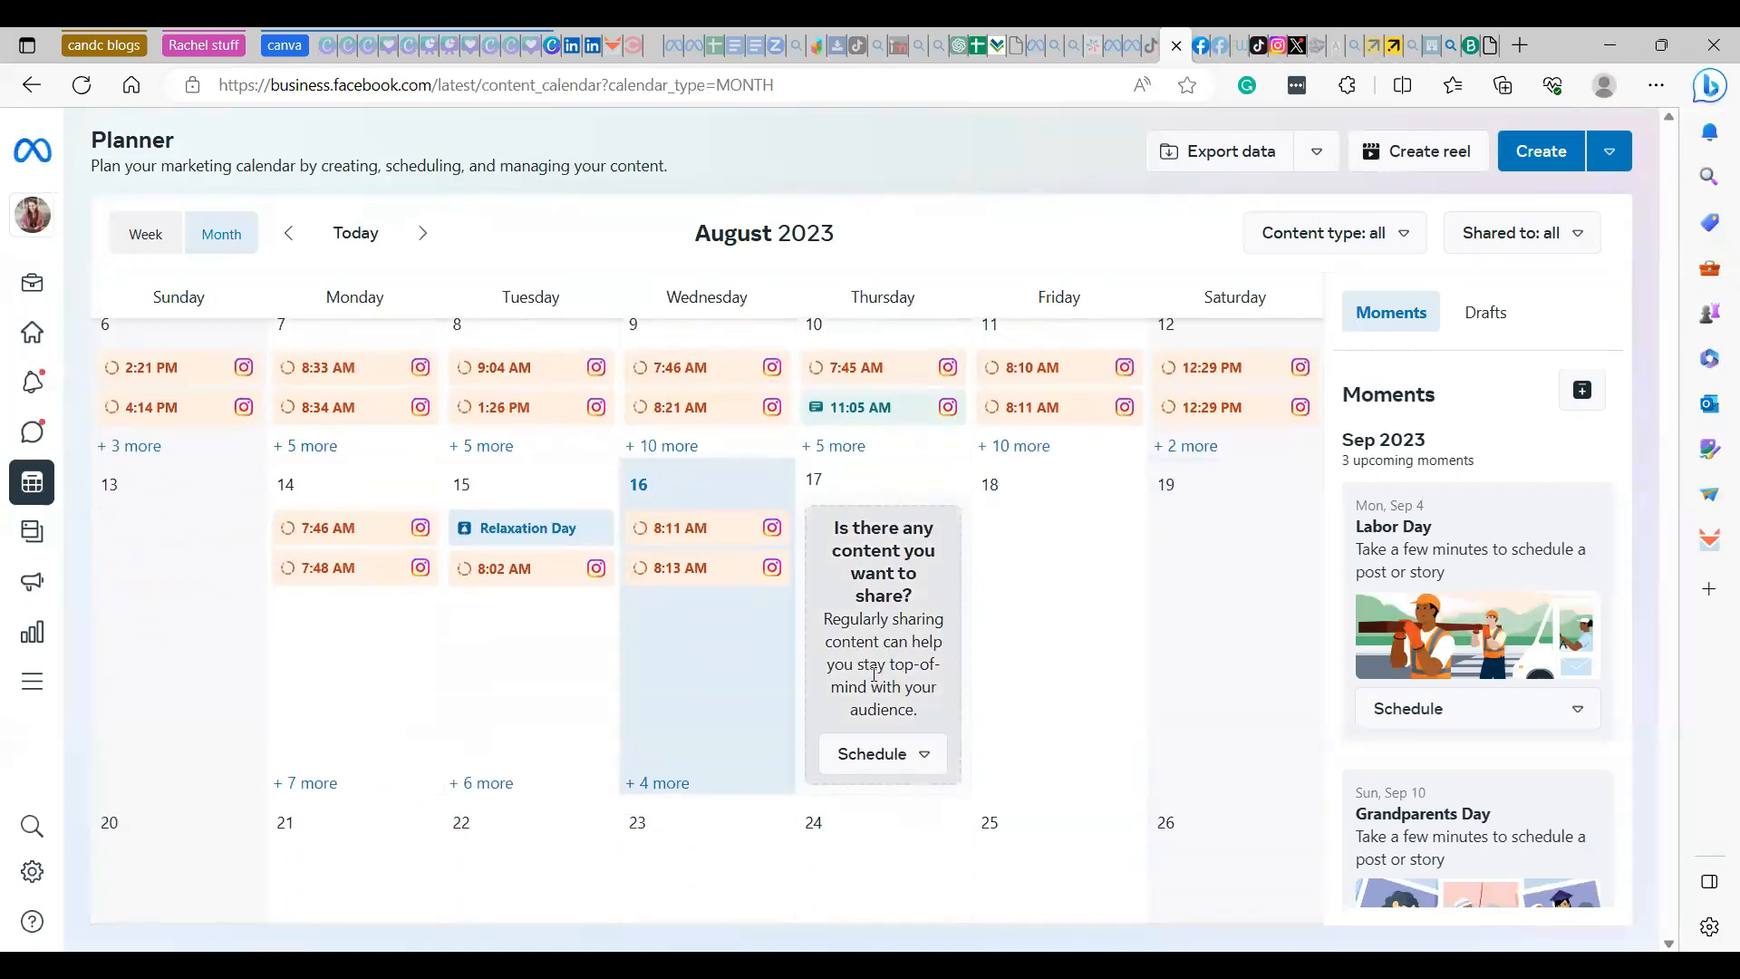
scroll(1134, 642, "up", 2)
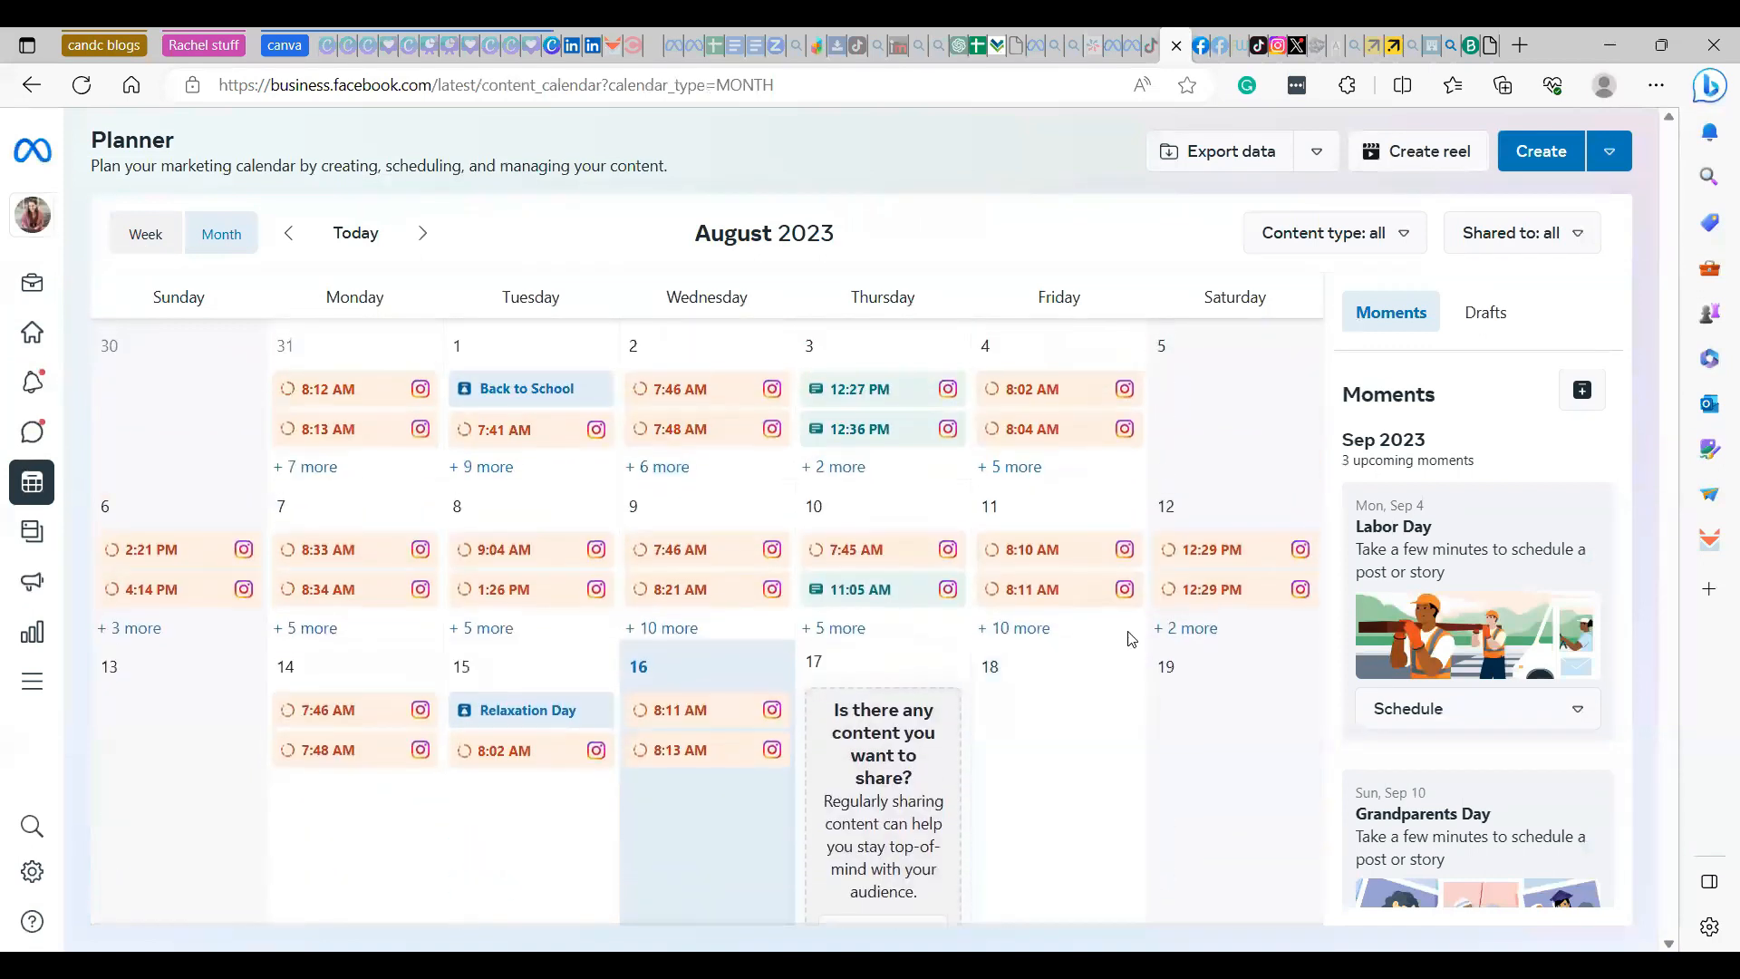
- Start a new post and add the keehartmarketing Instagram account as a destination alongside the Facebook page, without selecting any groups
left_click(1619, 160)
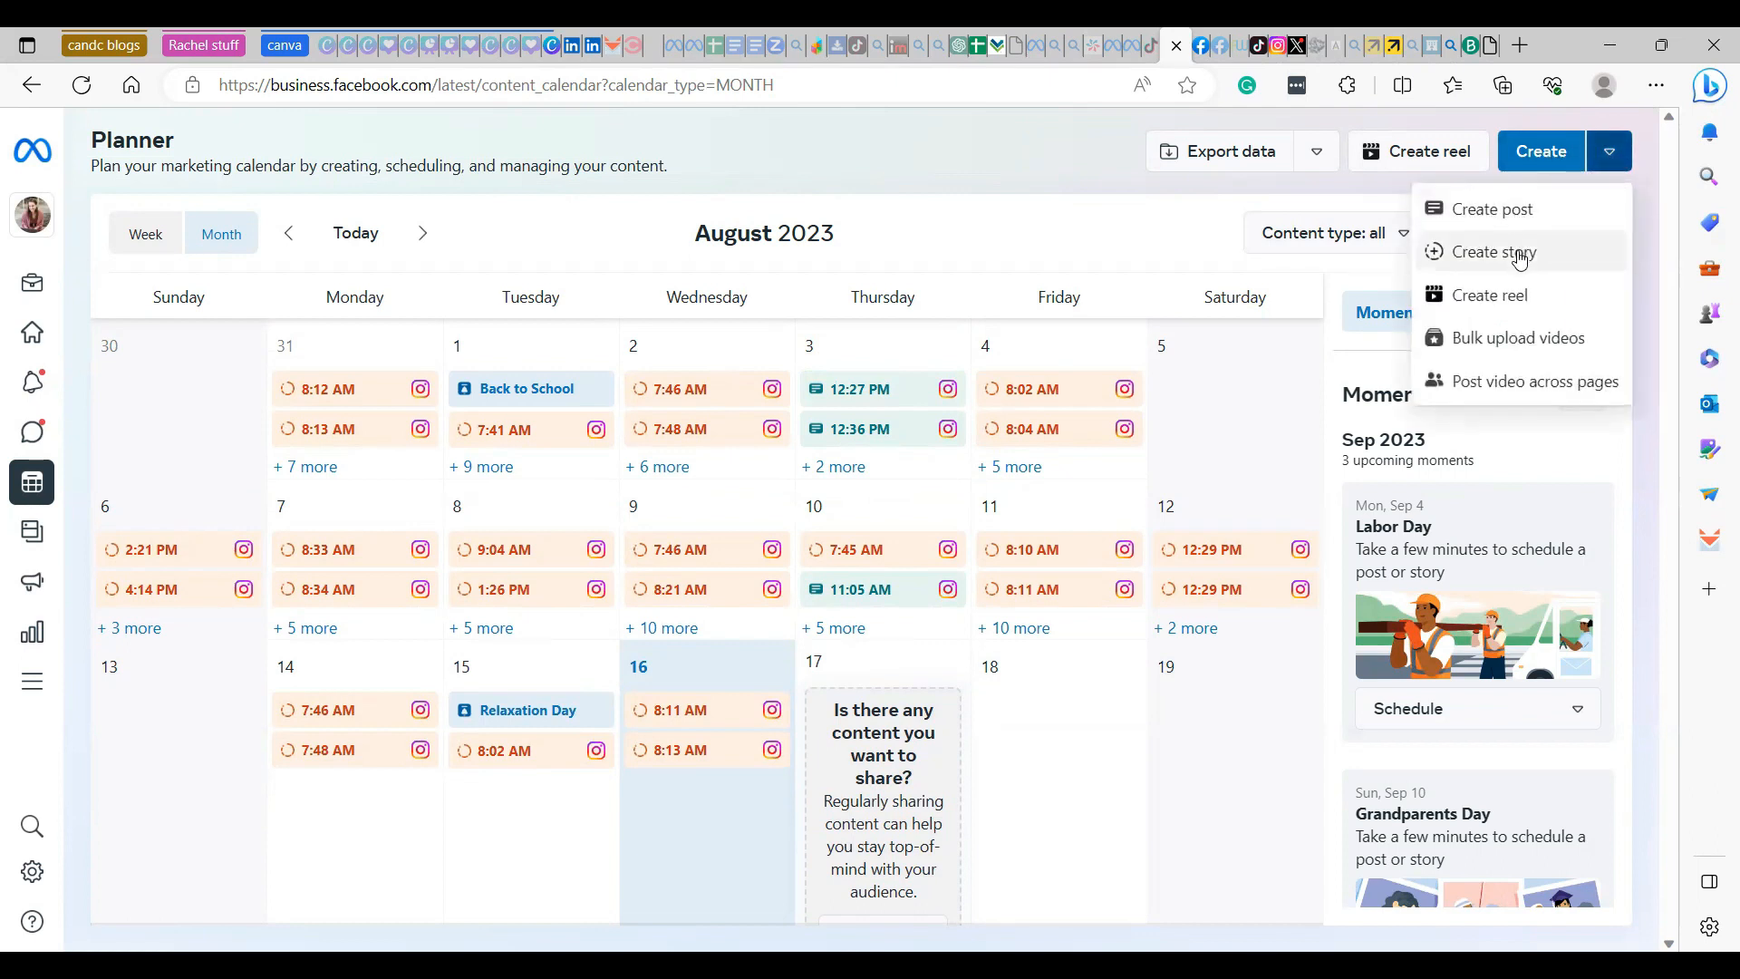
left_click(1495, 210)
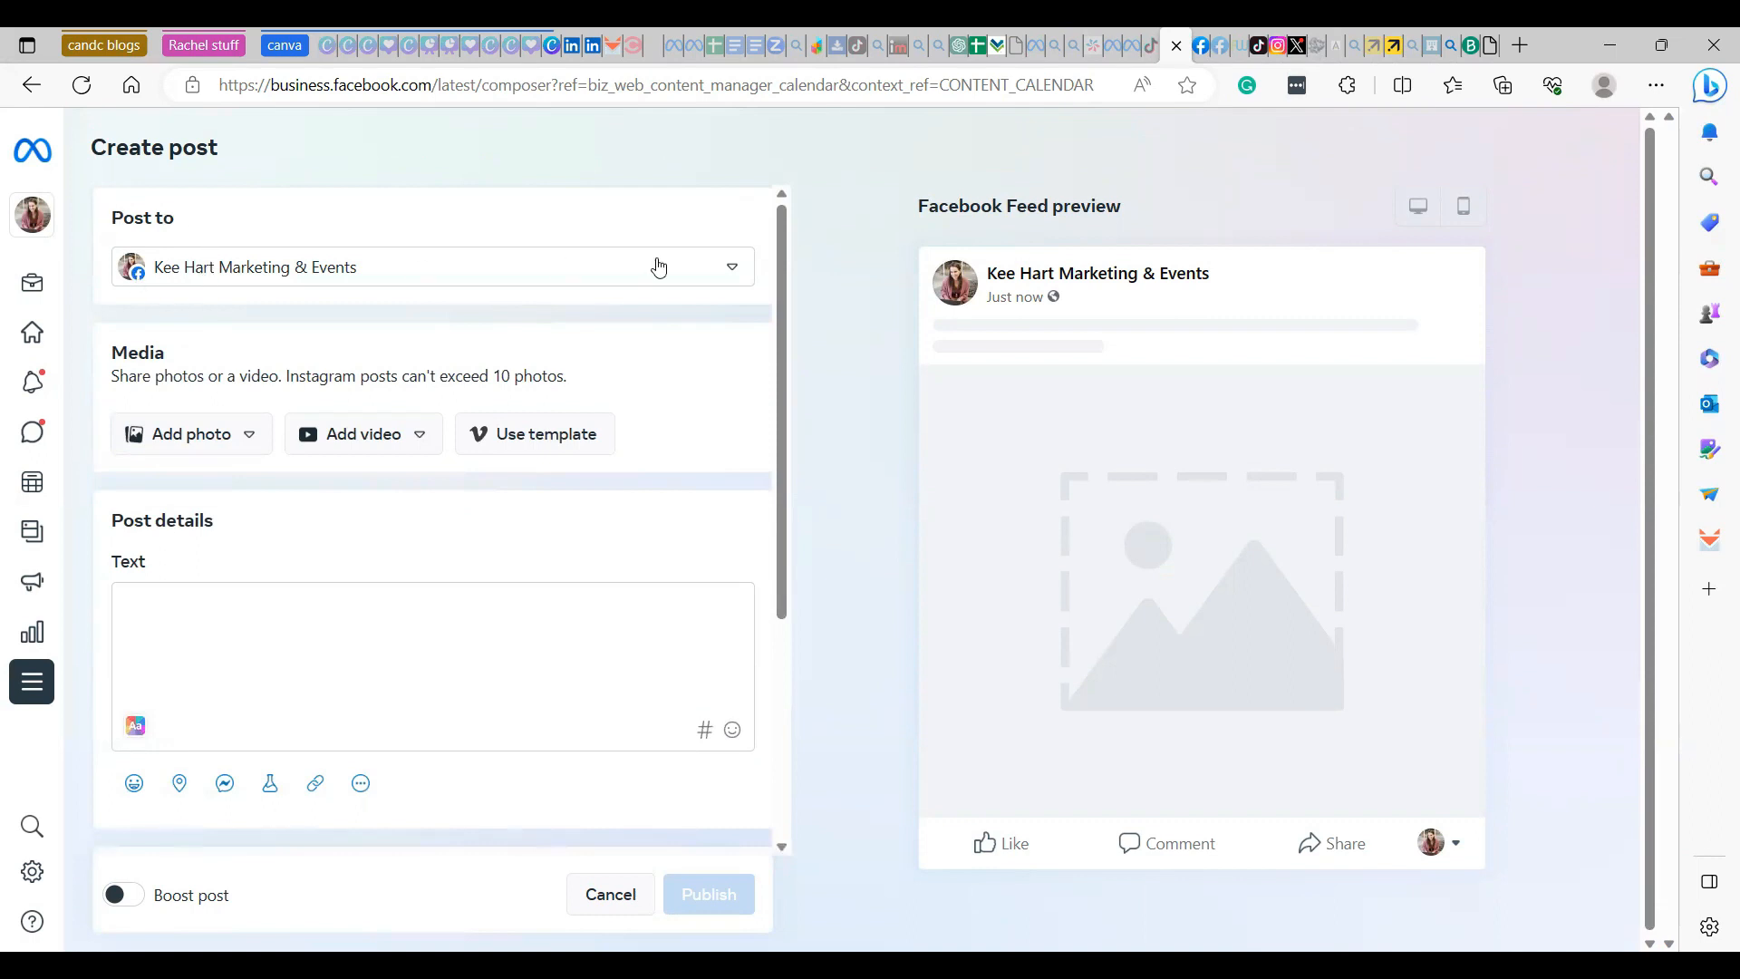
left_click(729, 271)
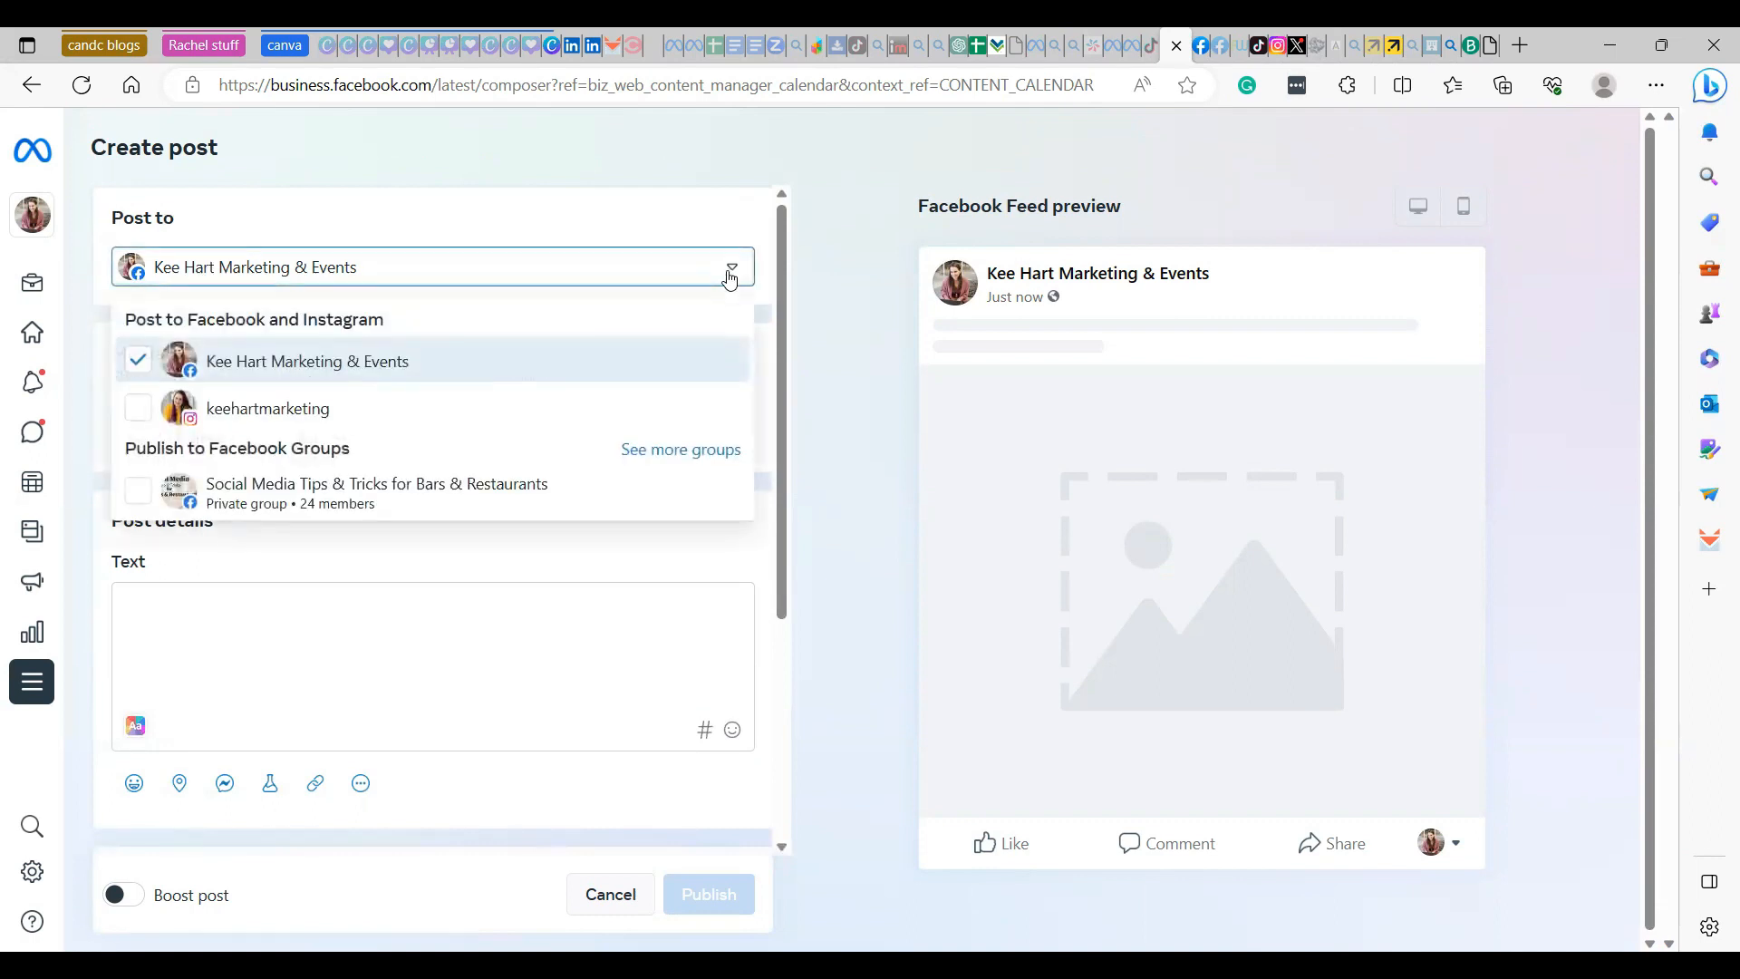
left_click(138, 408)
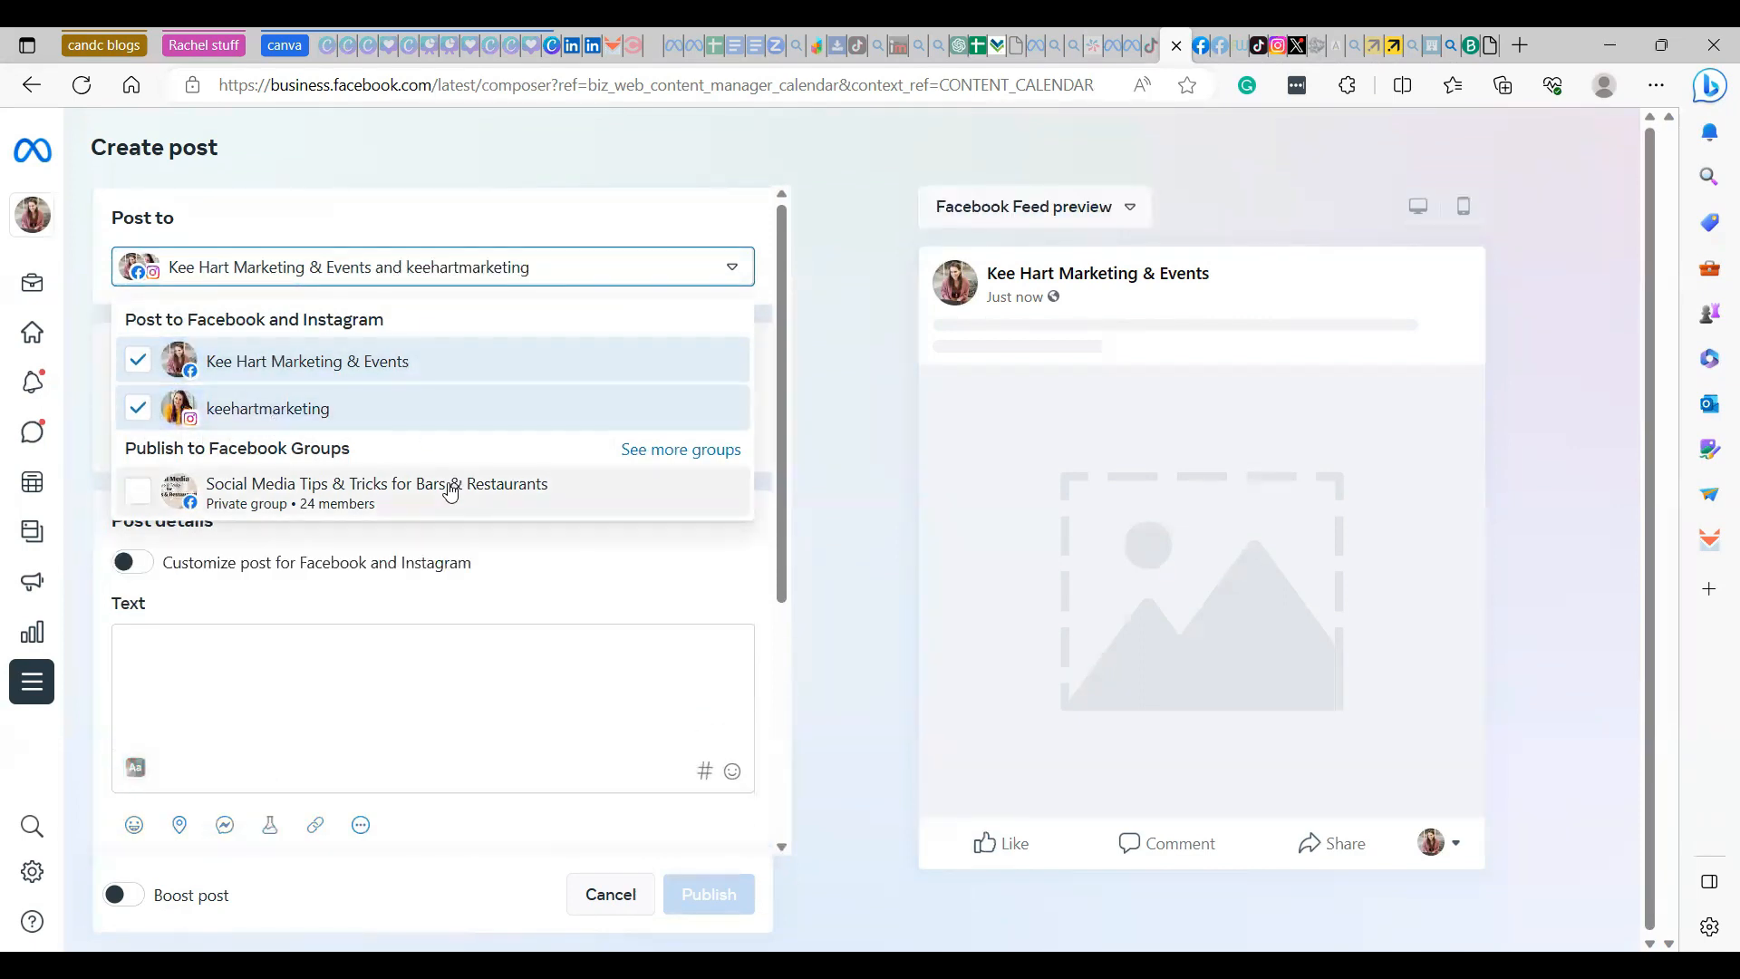
left_click(670, 463)
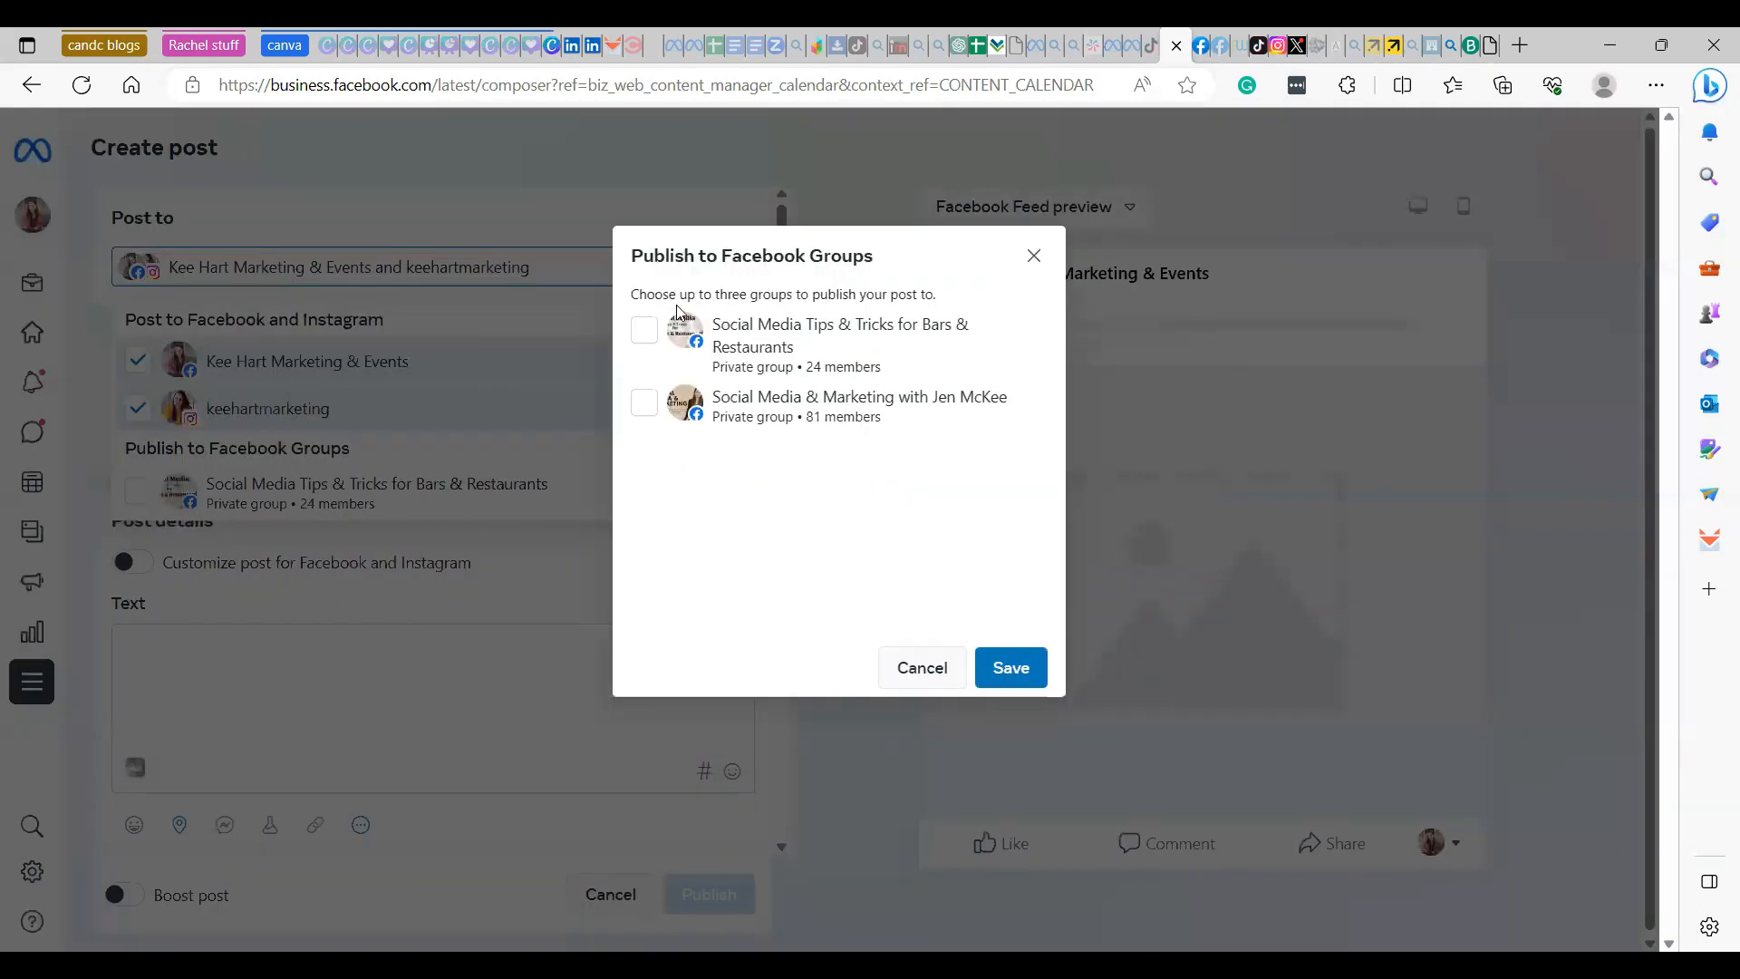
left_click(1033, 256)
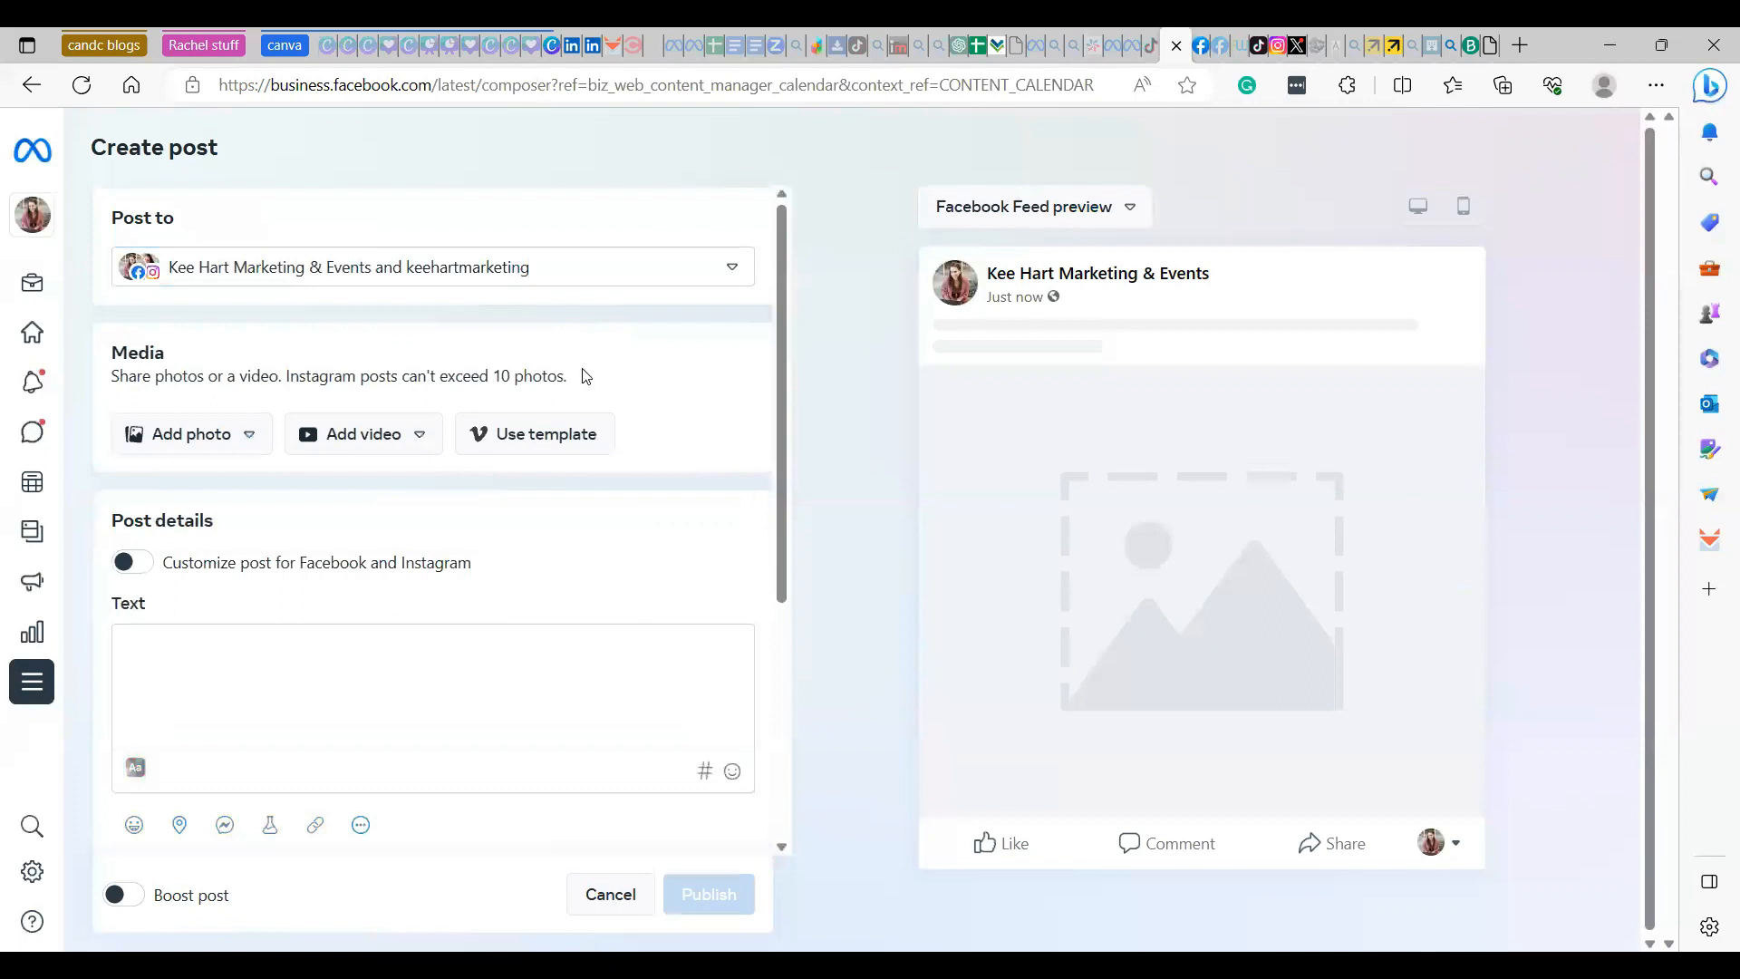
- Upload the image "82 (3)" from the Downloads folder to the post and enter "Test" as its text
left_click(241, 443)
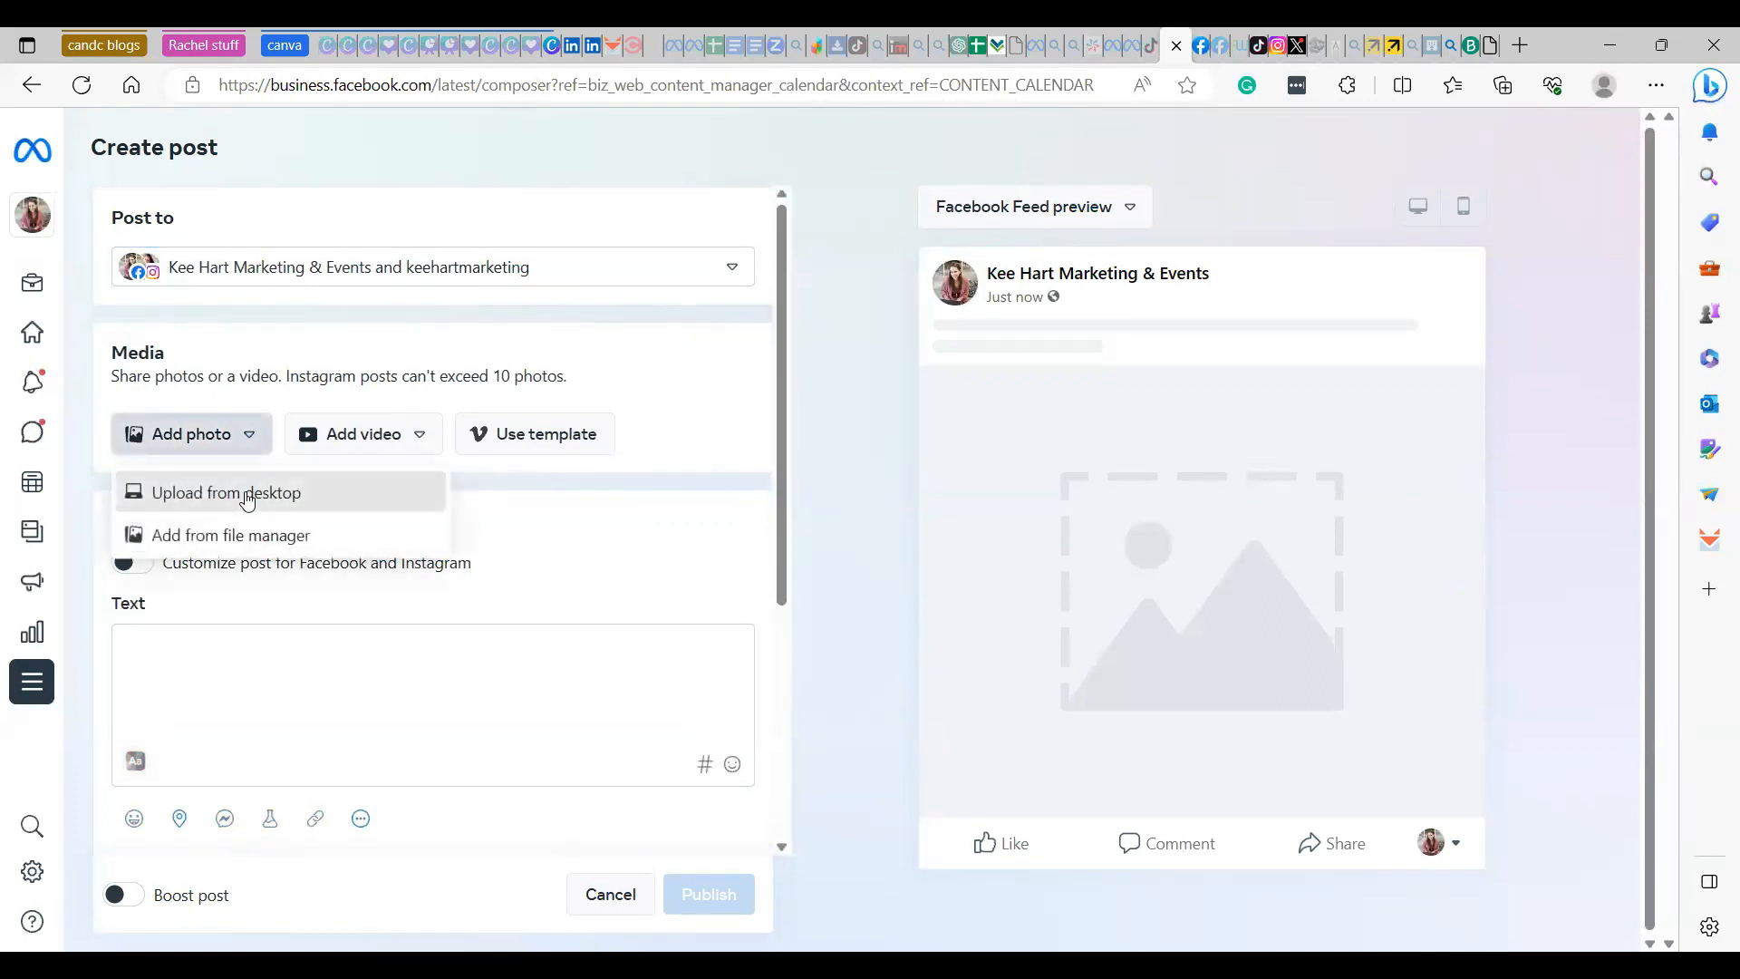
left_click(258, 493)
left_click(244, 259)
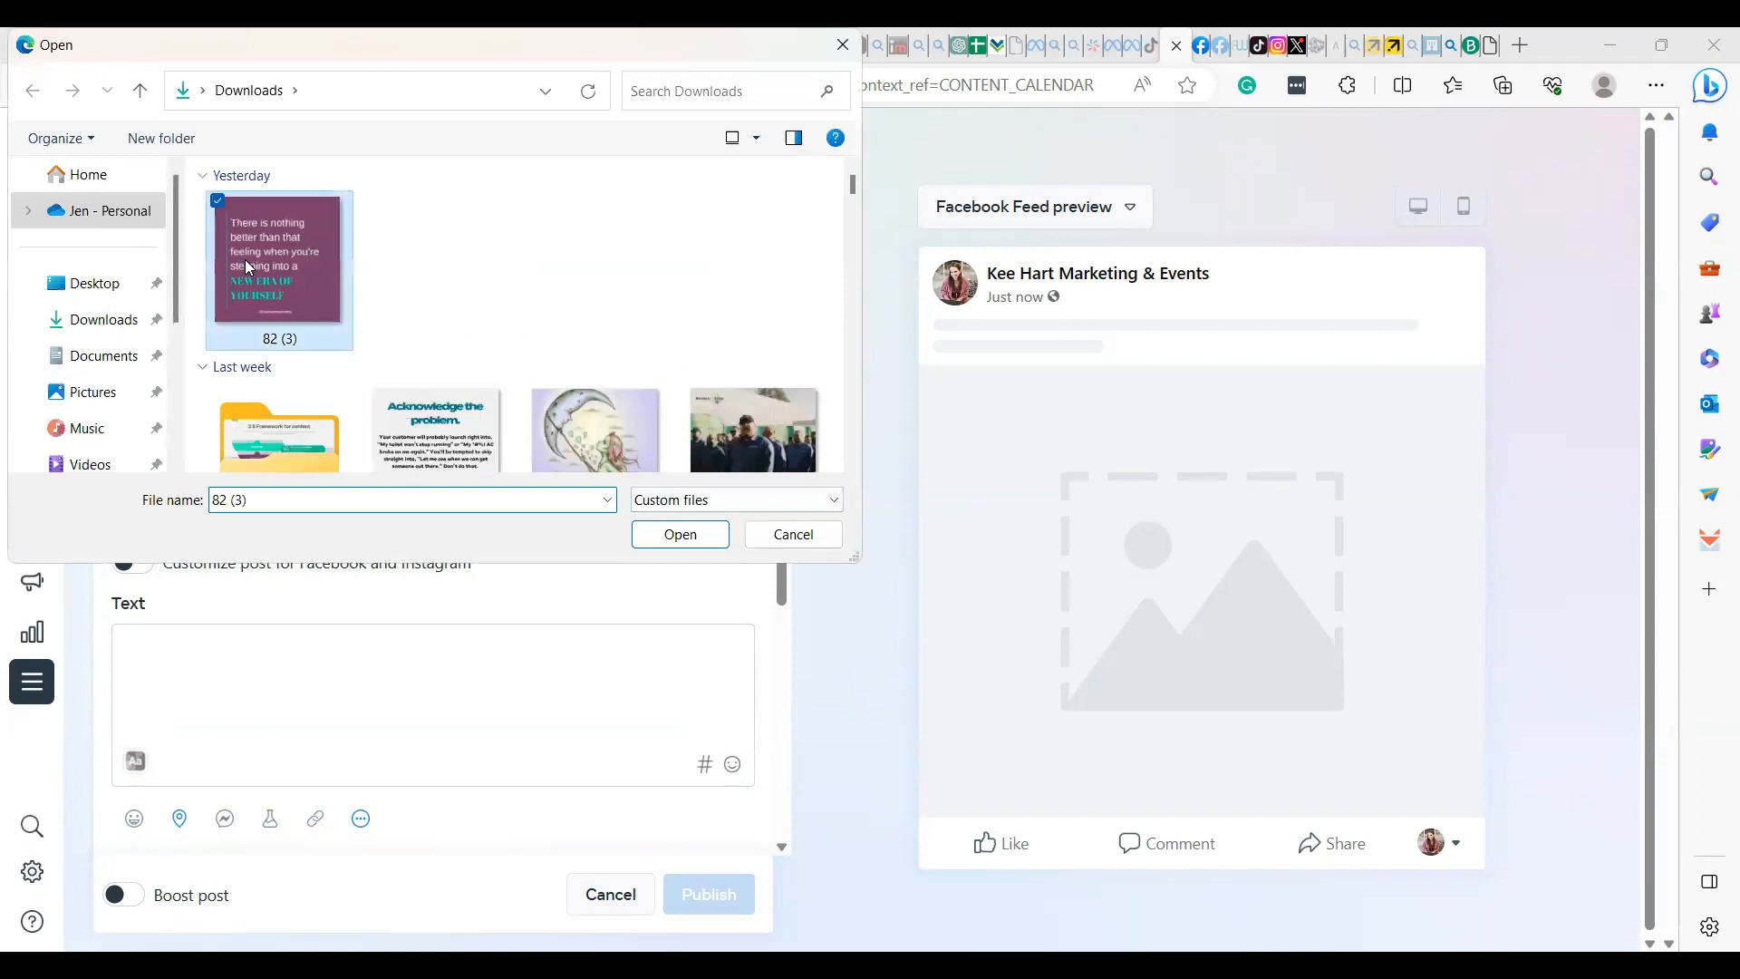
left_click(679, 534)
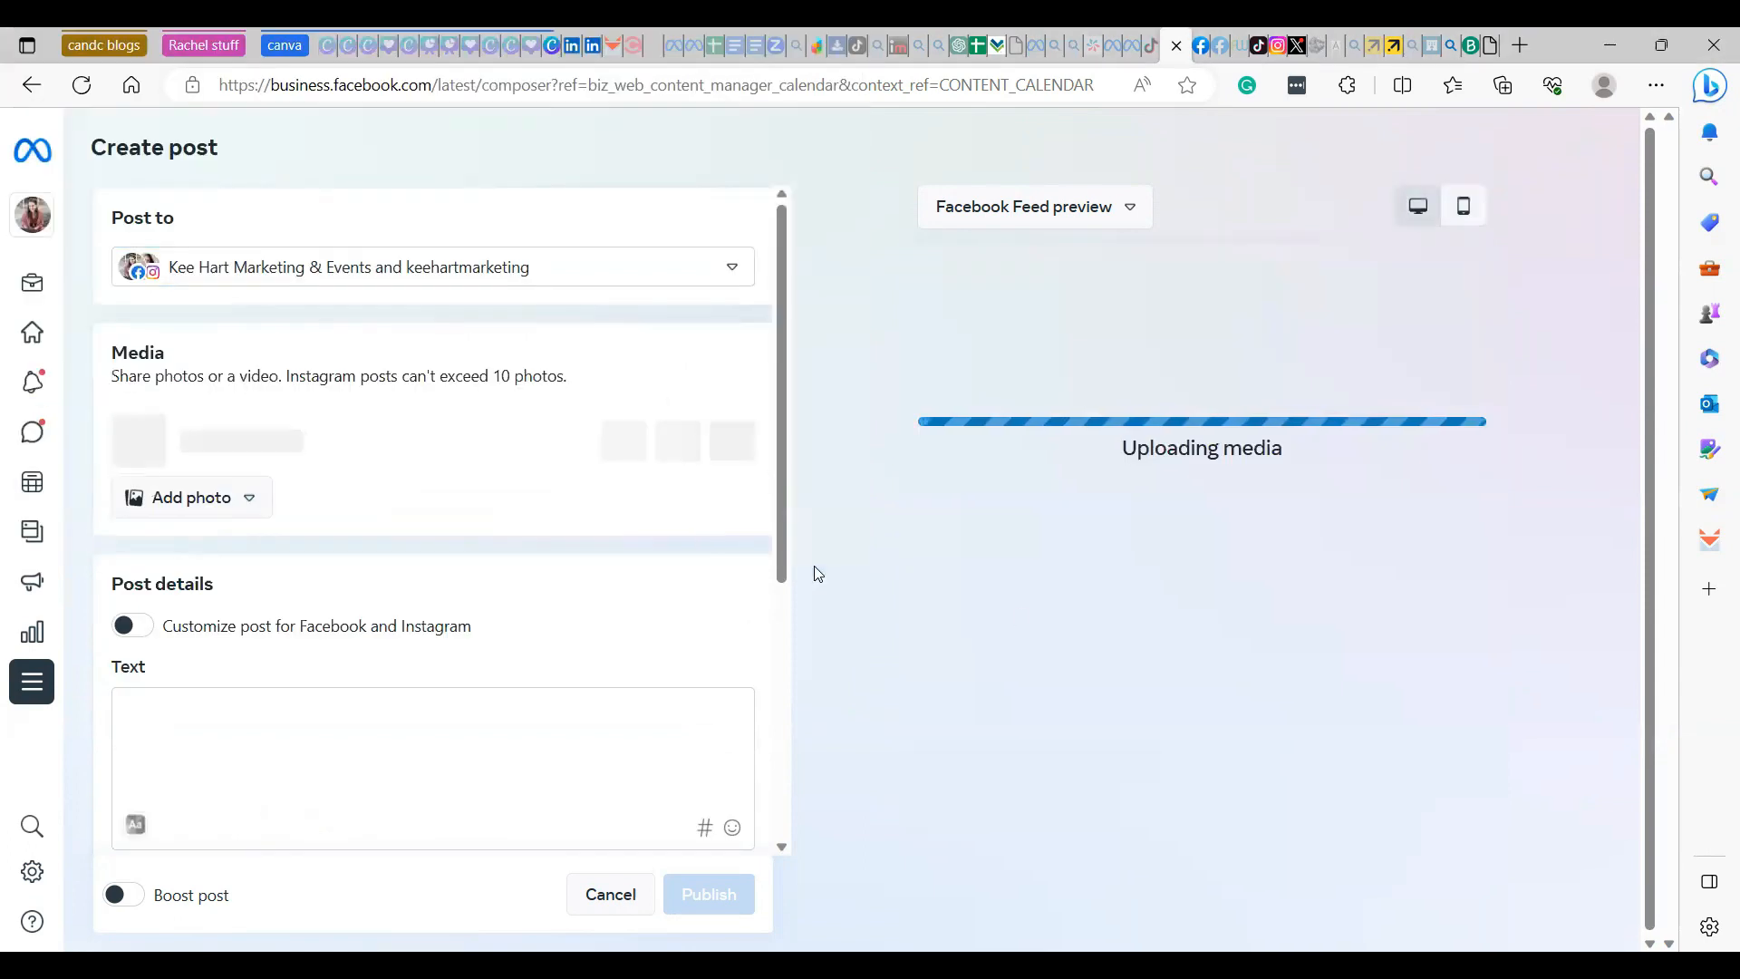
left_click(202, 707)
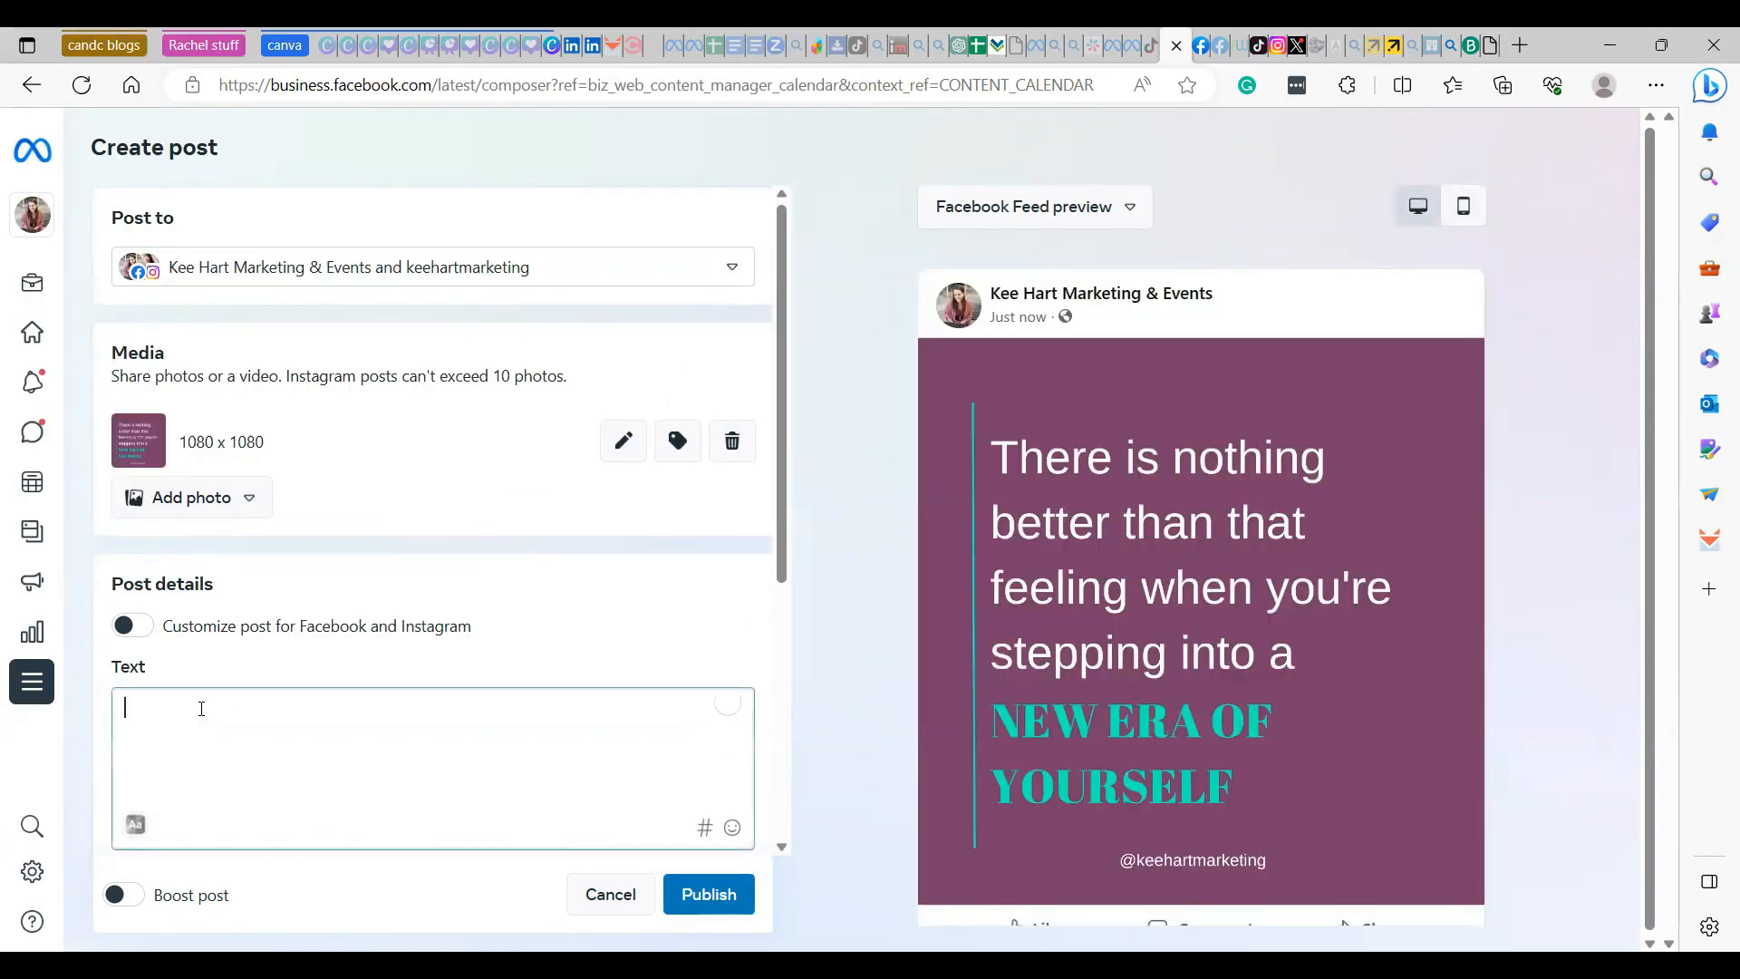
type("Test")
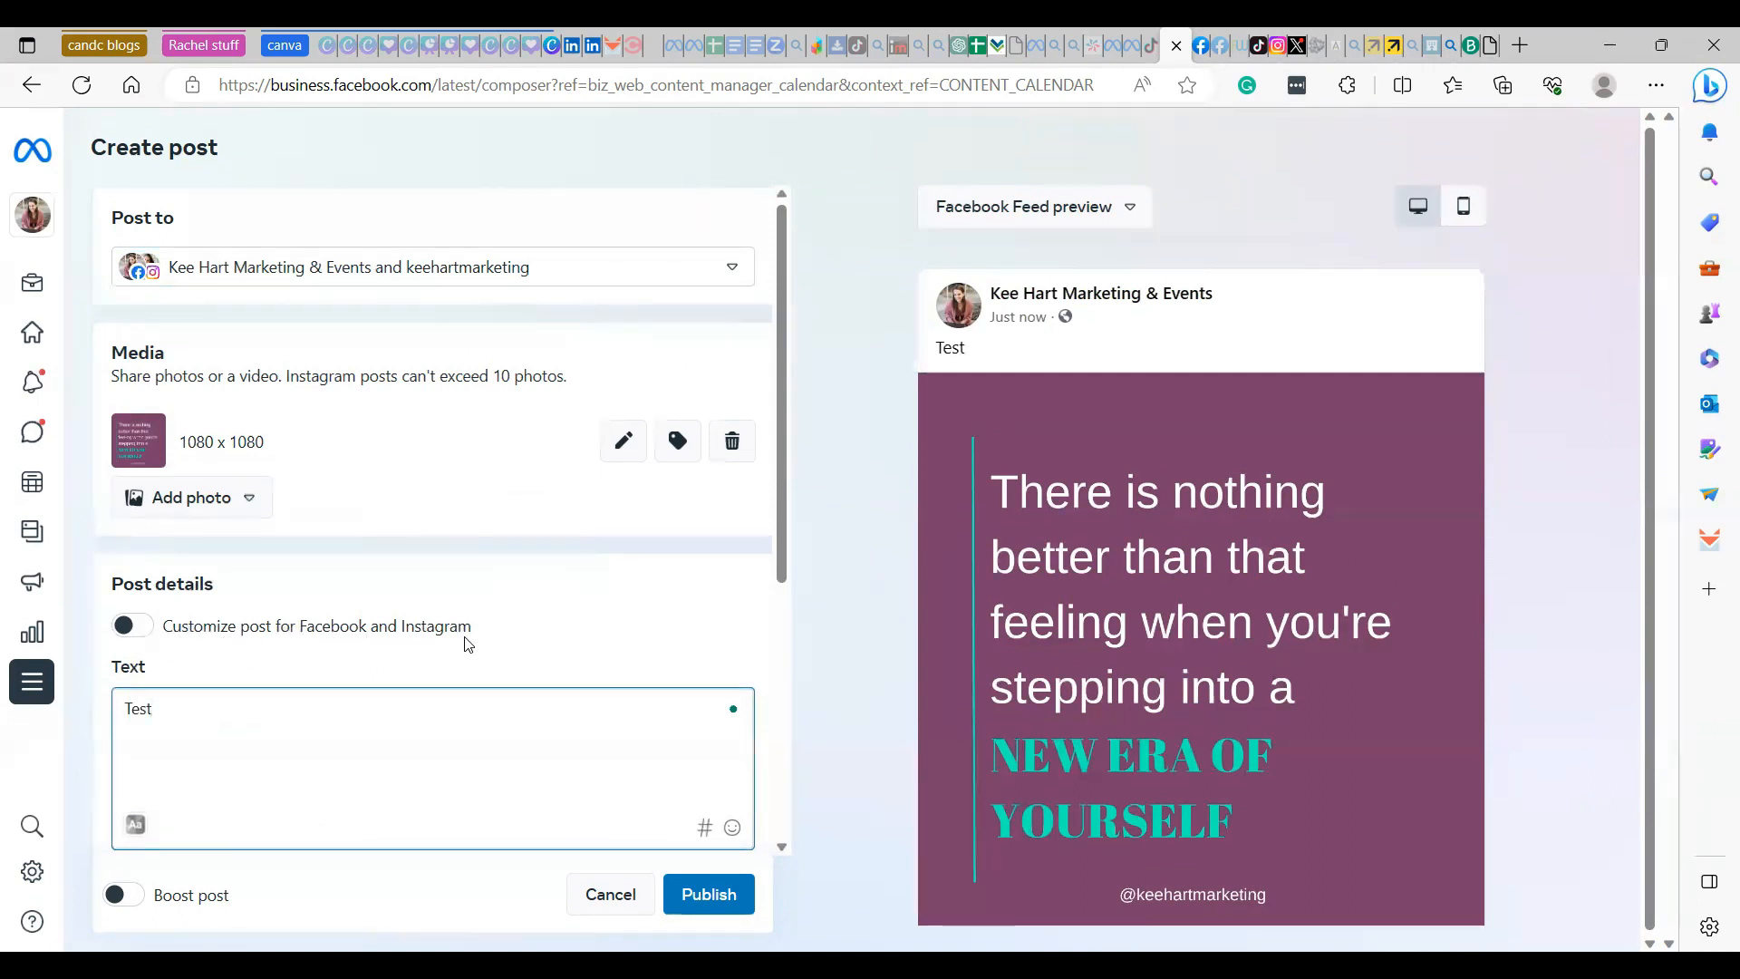
- Customize the post separately for Facebook and Instagram, and append "#hashtags" to the Instagram text
left_click(130, 628)
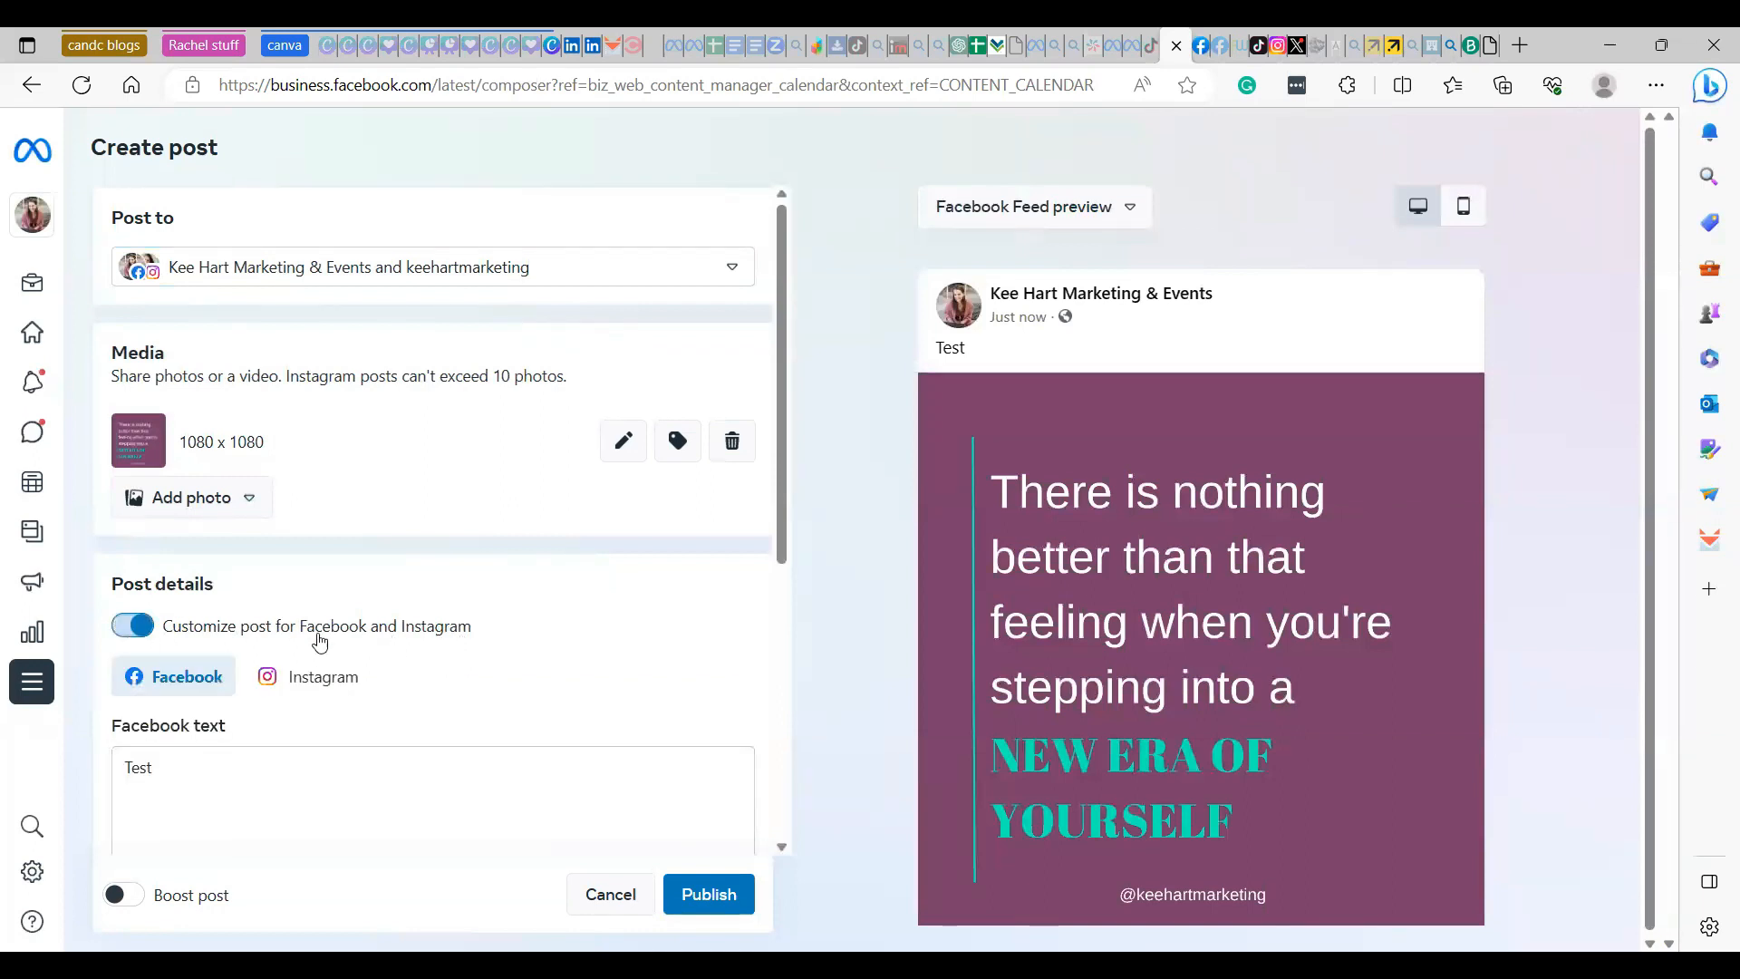
scroll(328, 644, "down", 1)
scroll(327, 644, "down", 3)
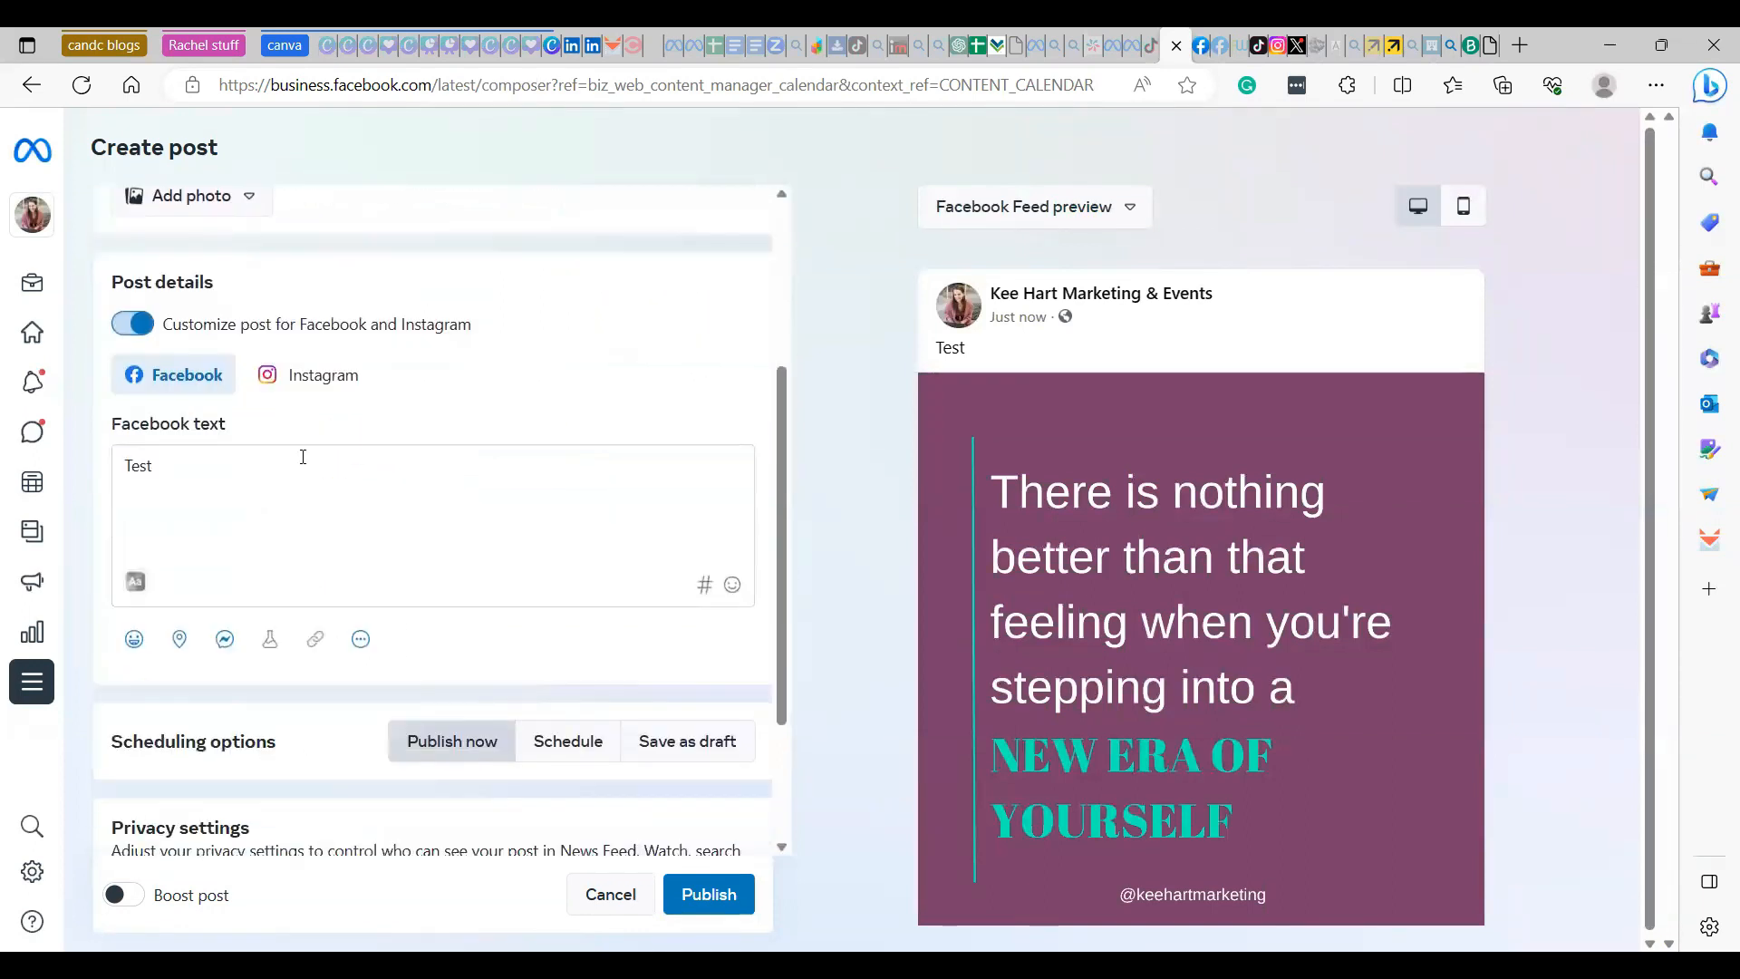
left_click(317, 381)
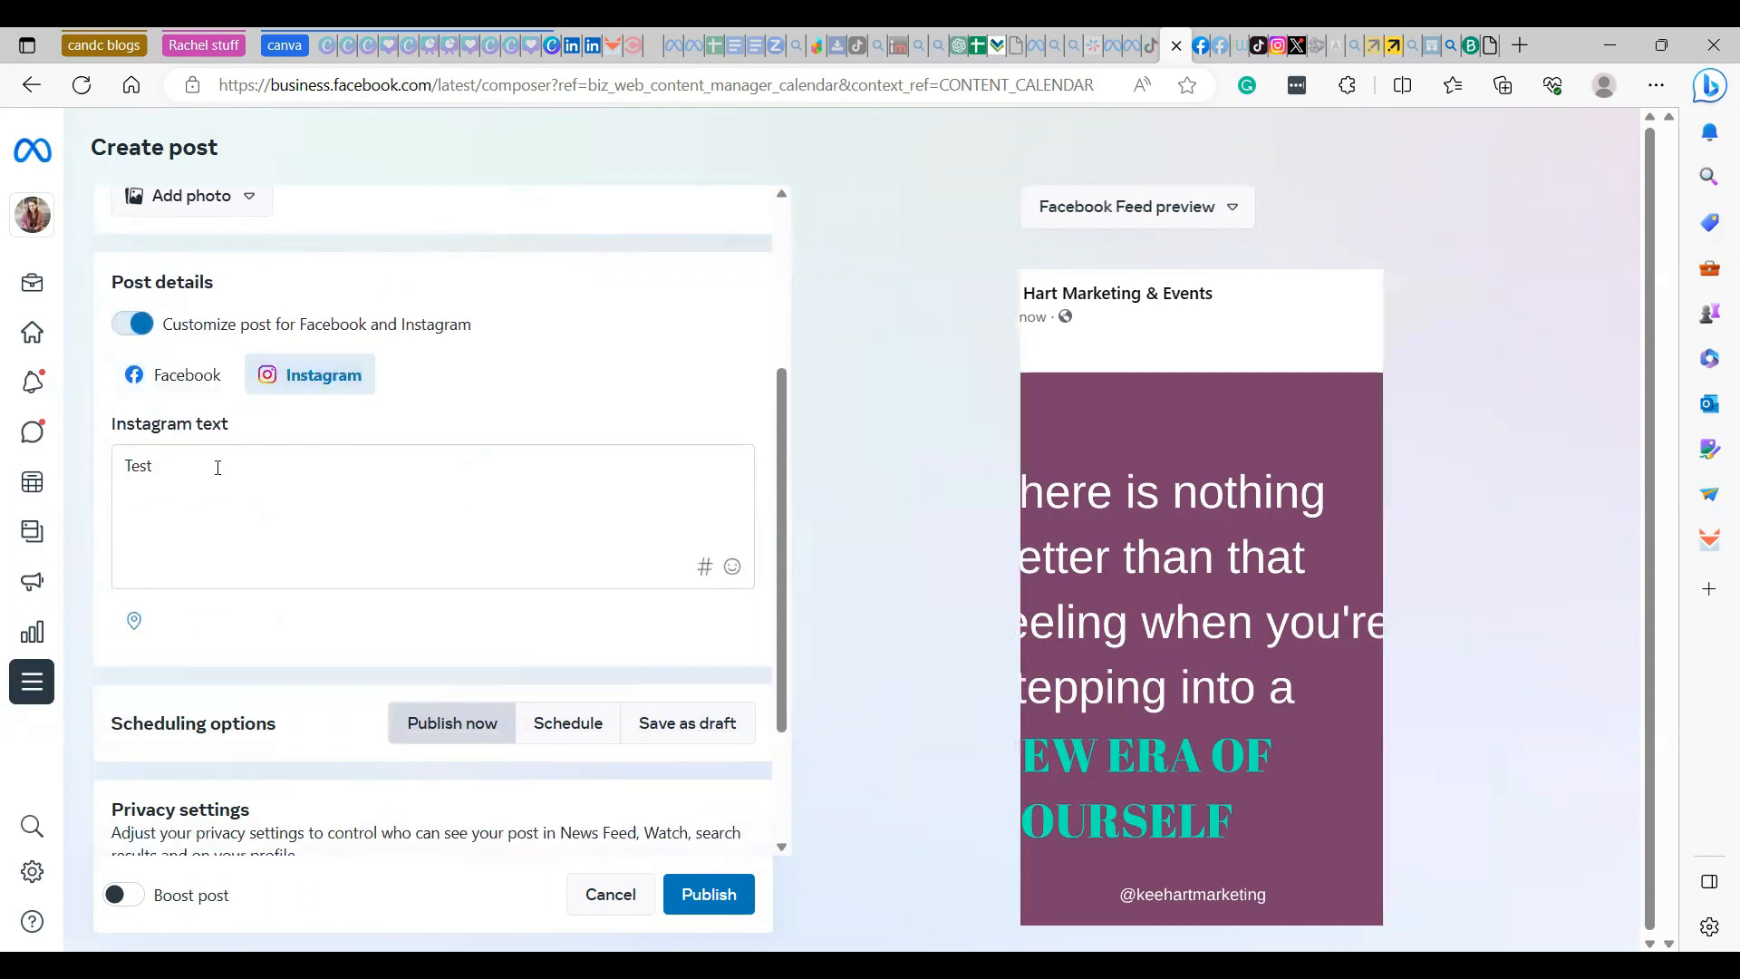
left_click(218, 468)
type("#hashtags")
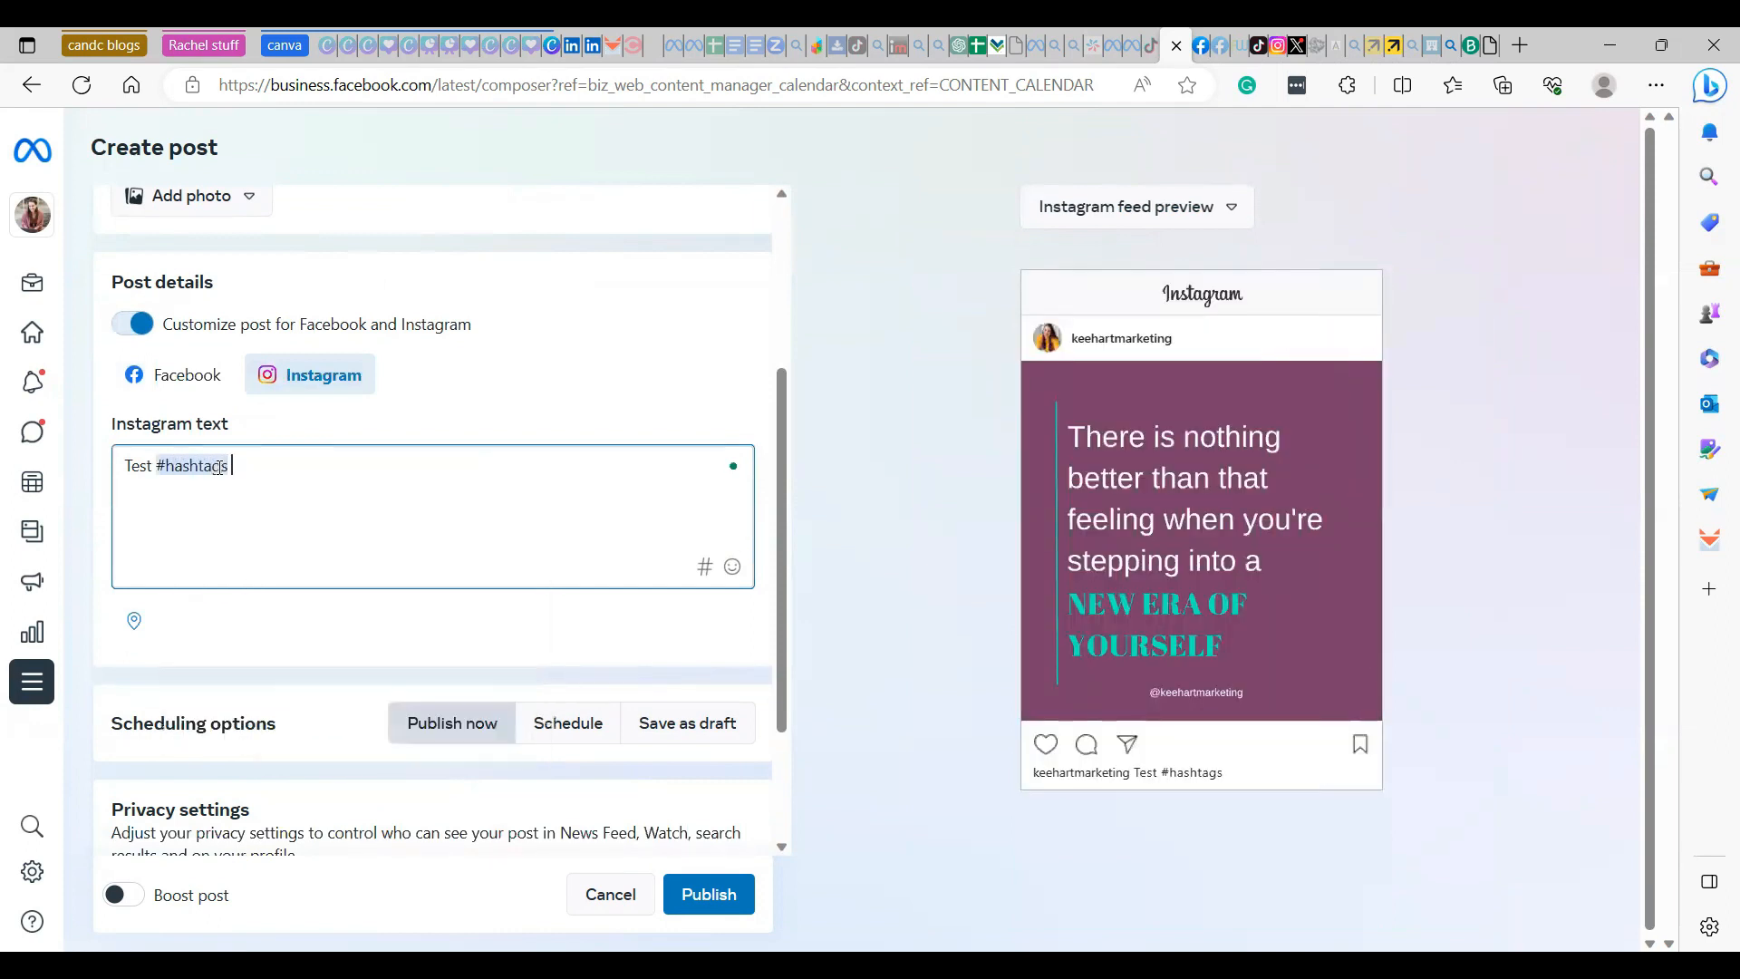
- Set the post to be scheduled using suggested active times: Facebook on Aug 17, 2023 at 7:00 PM and Instagram on Aug 17, 2023 at 4:00 PM
scroll(533, 555, "down", 2)
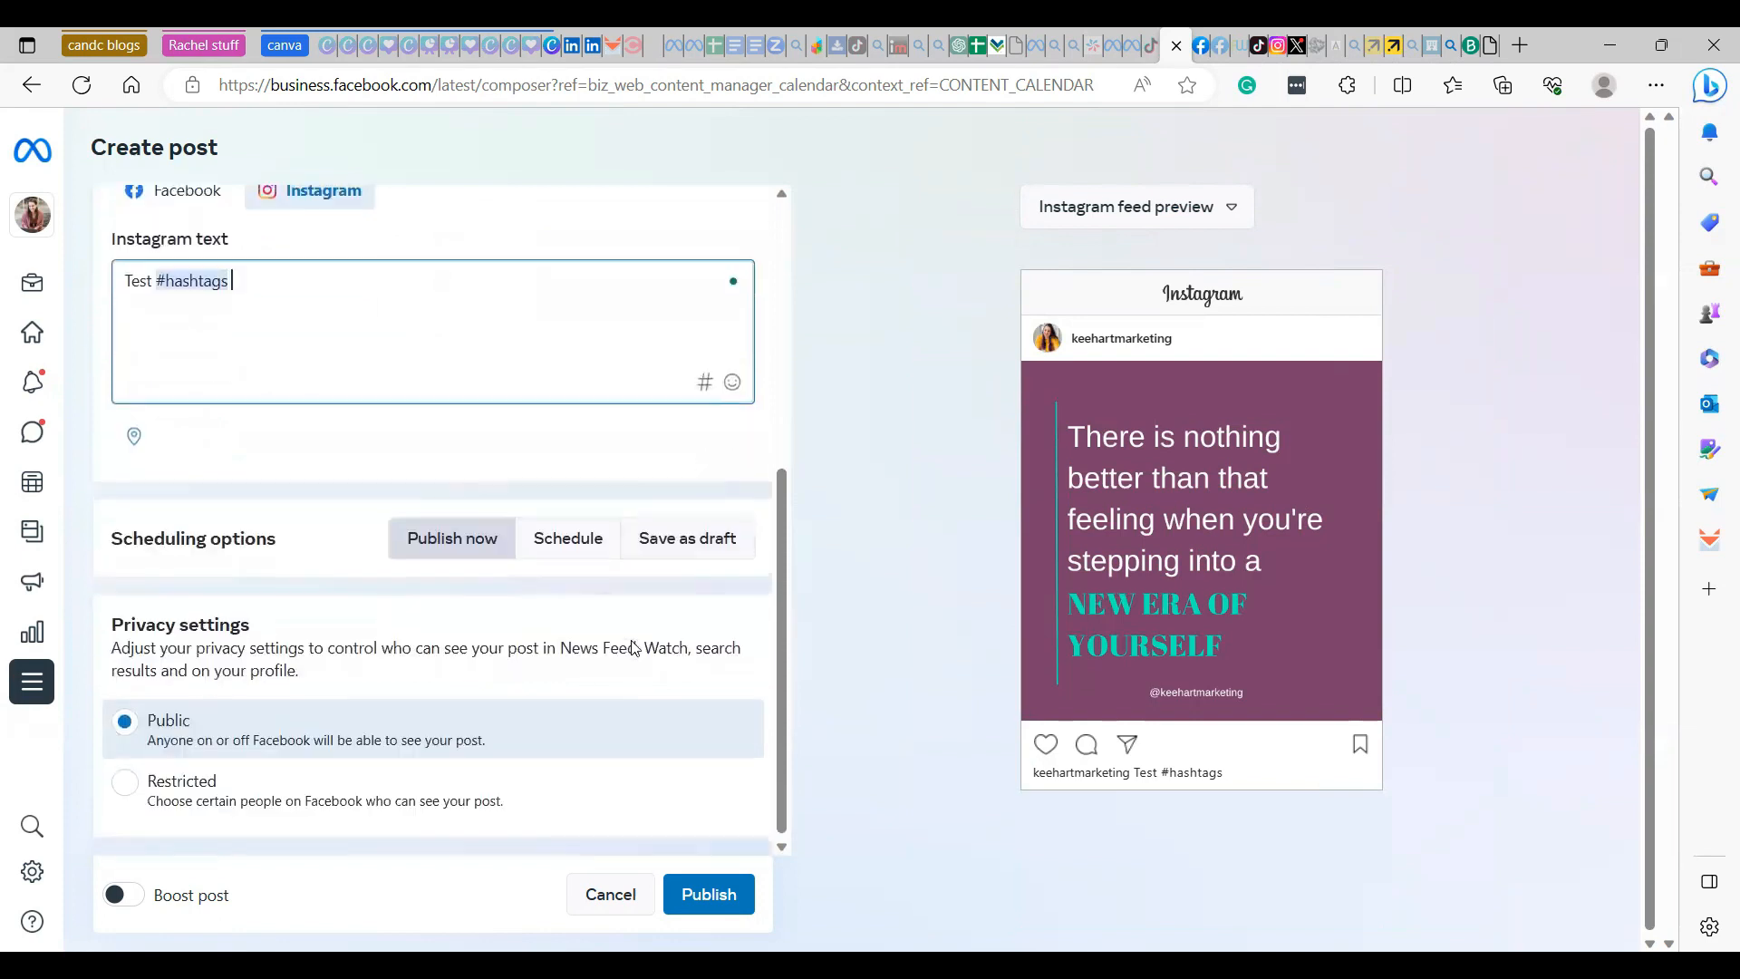
left_click(563, 536)
scroll(544, 553, "down", 1)
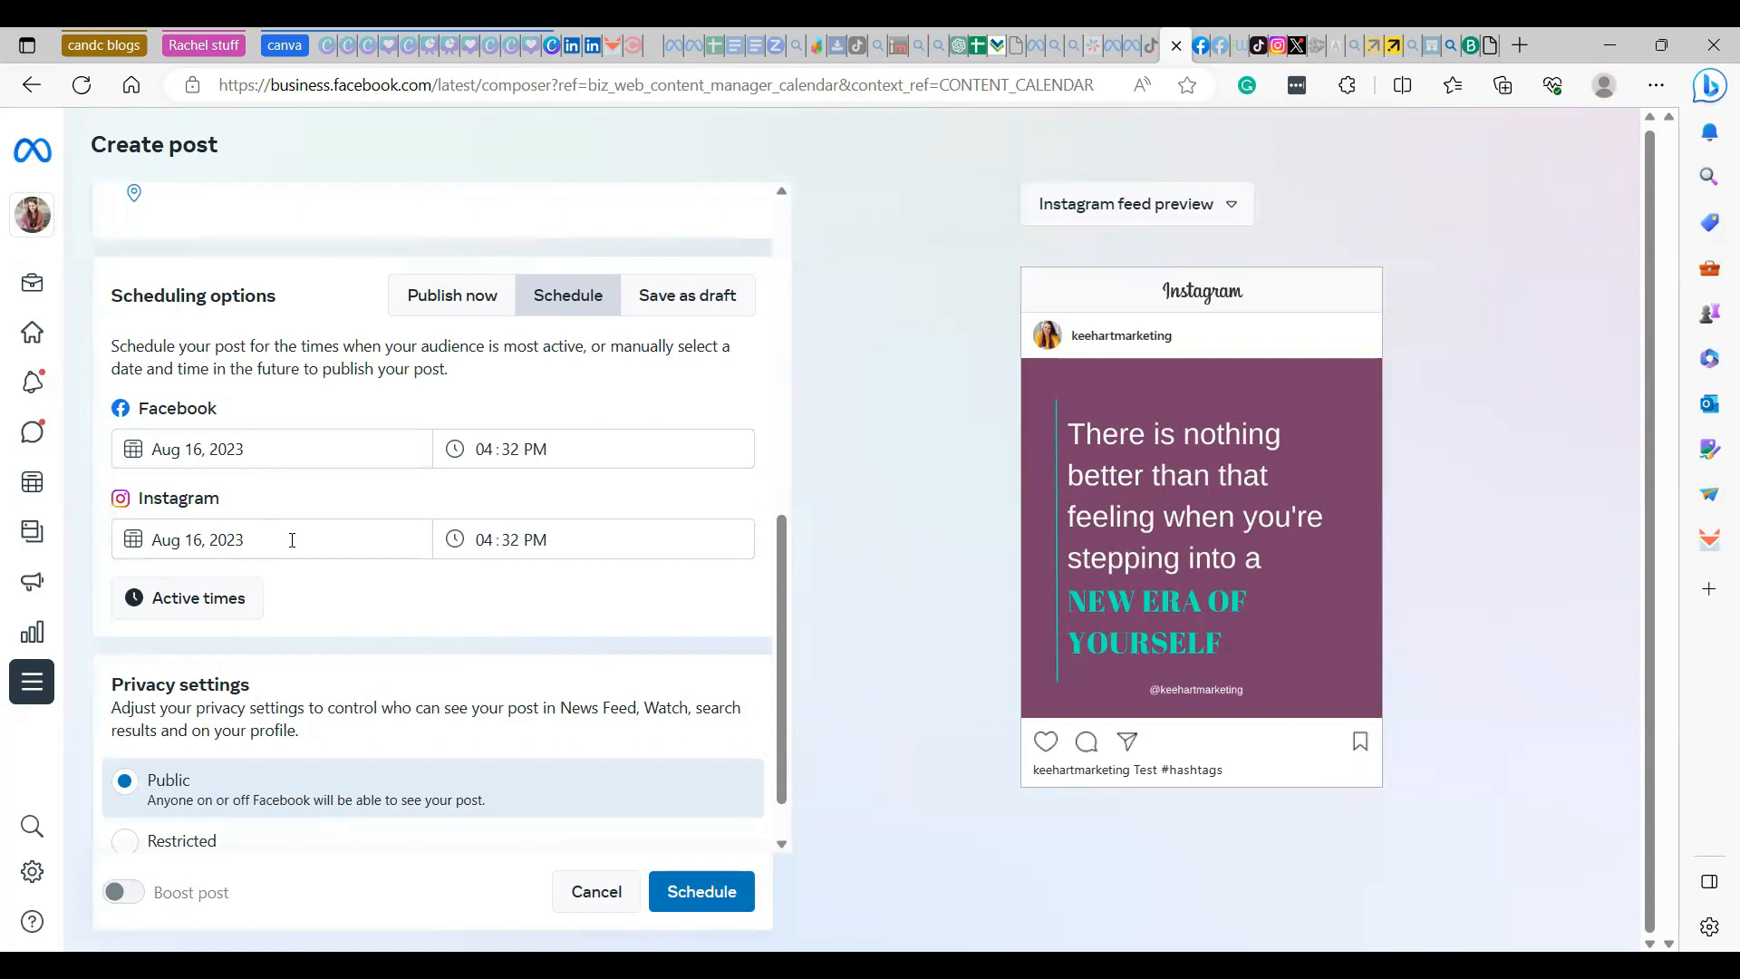
left_click(187, 612)
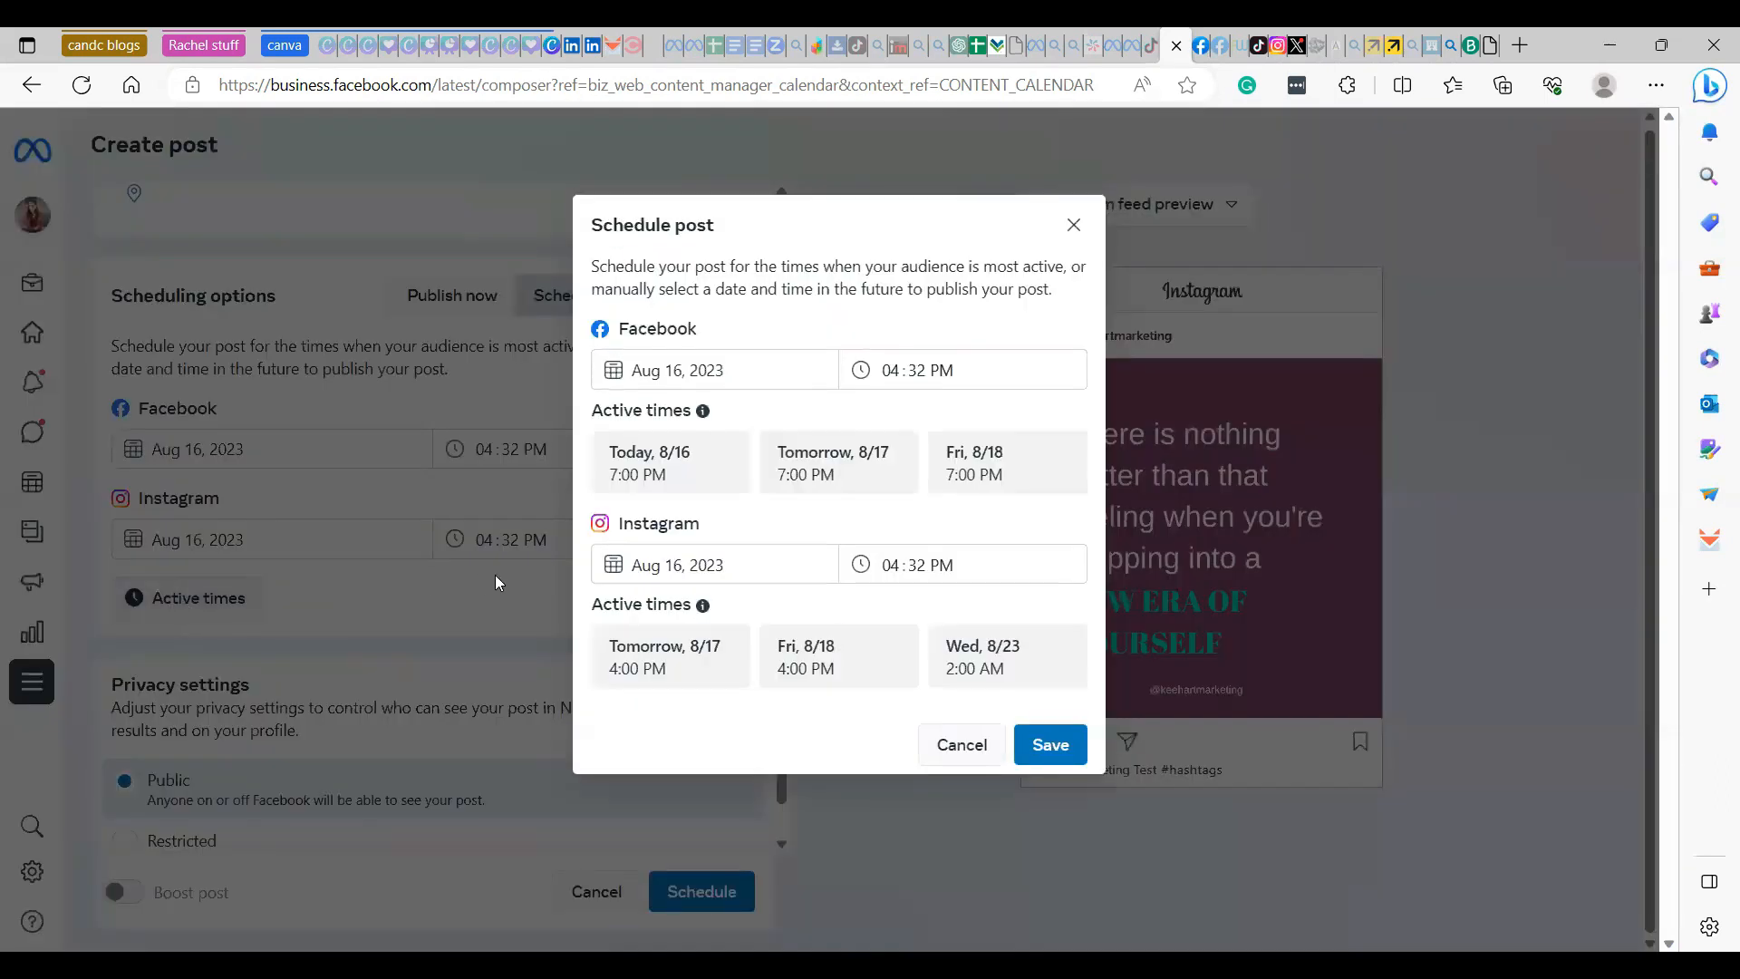
left_click(843, 479)
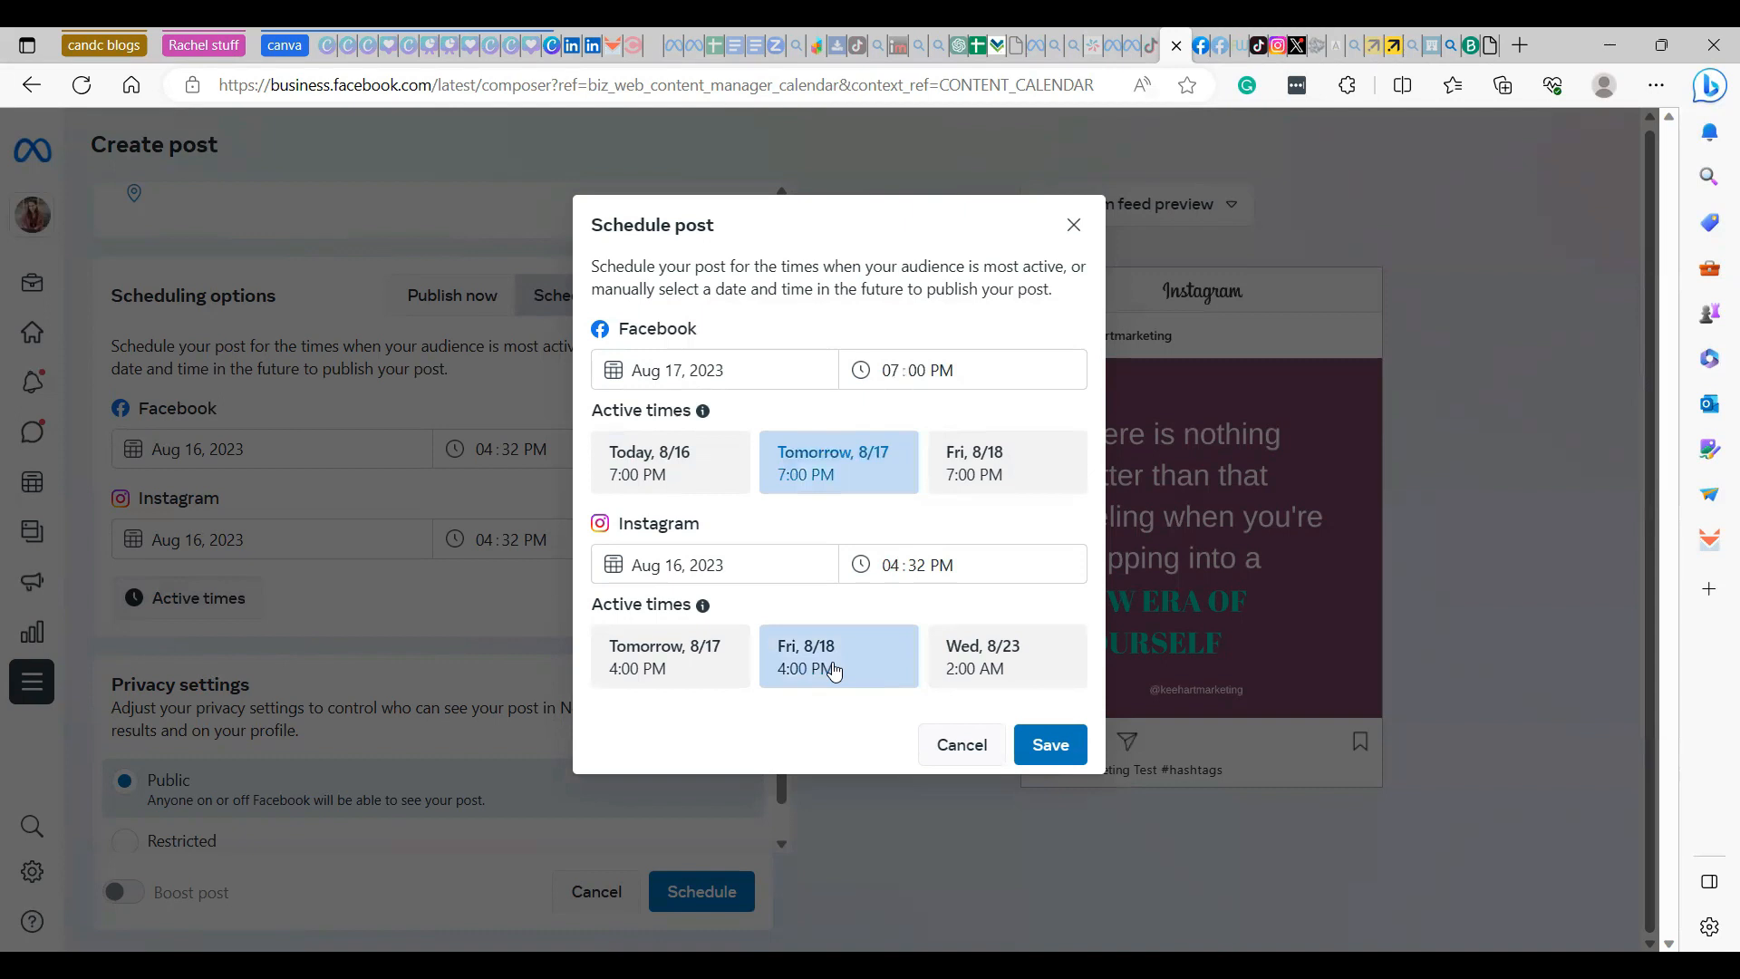
left_click(699, 667)
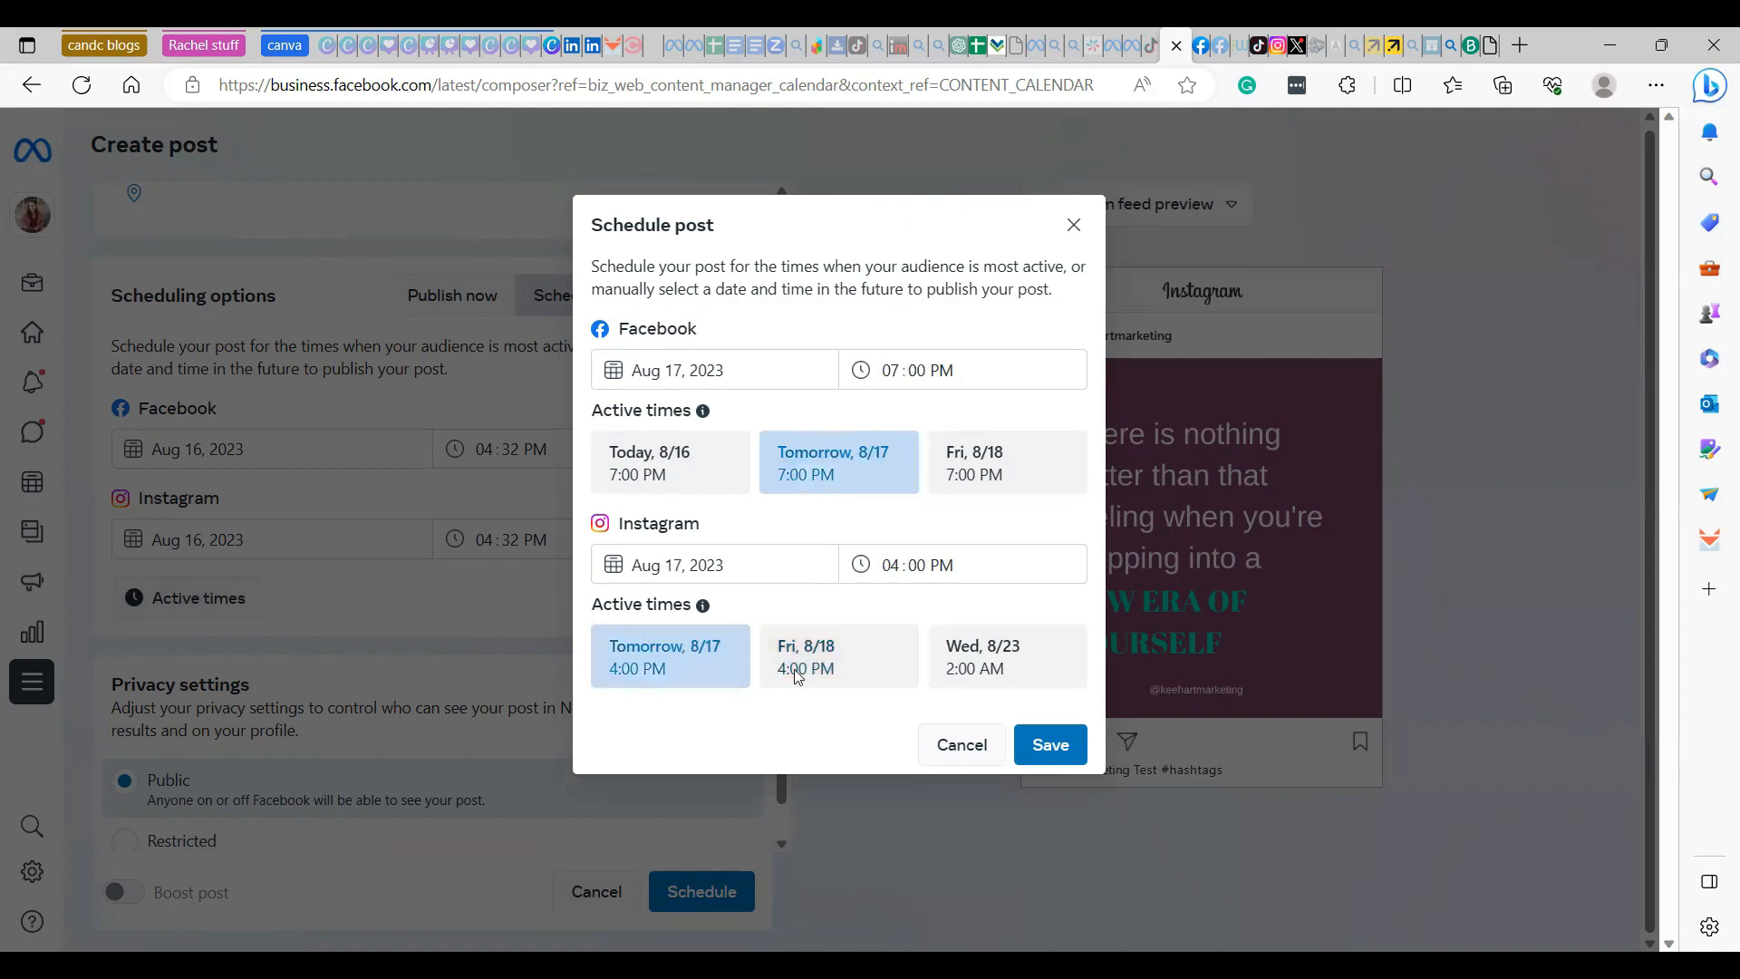
left_click(1069, 746)
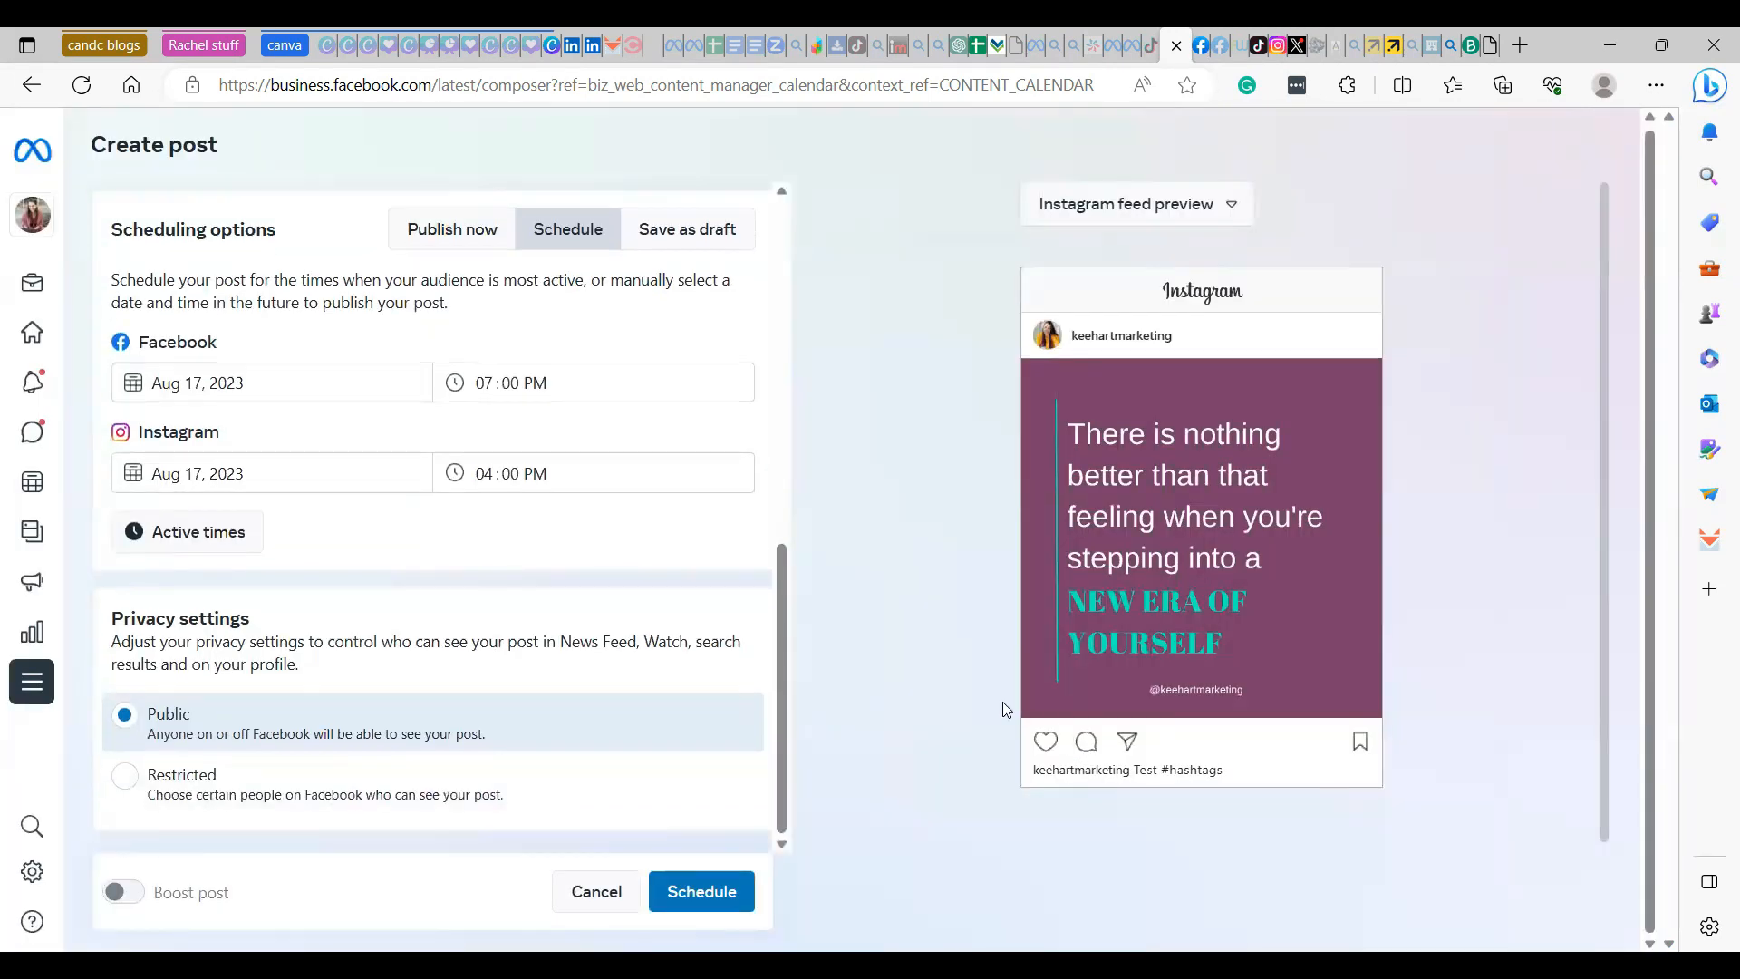
- Review the post's settings and preview it as a Facebook feed post and as an Instagram feed post
scroll(447, 669, "up", 5)
scroll(454, 672, "down", 5)
scroll(484, 706, "up", 2)
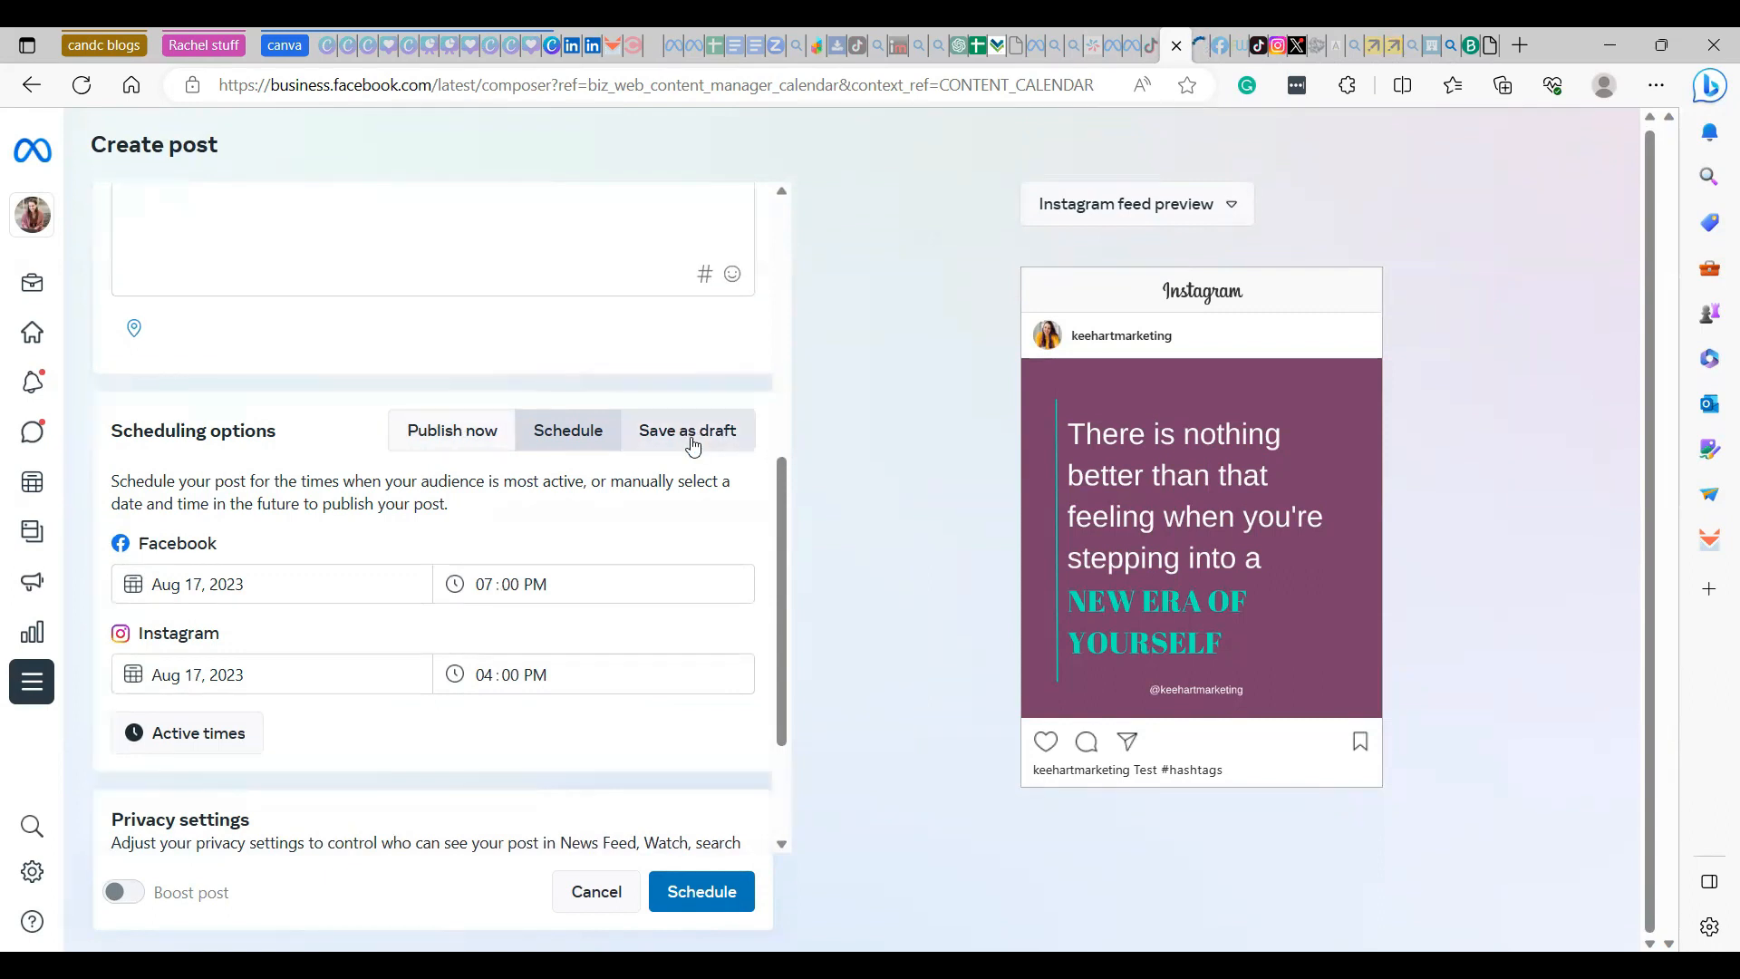
left_click(1220, 218)
left_click(1200, 260)
scroll(1246, 485, "down", 2)
scroll(1243, 482, "up", 2)
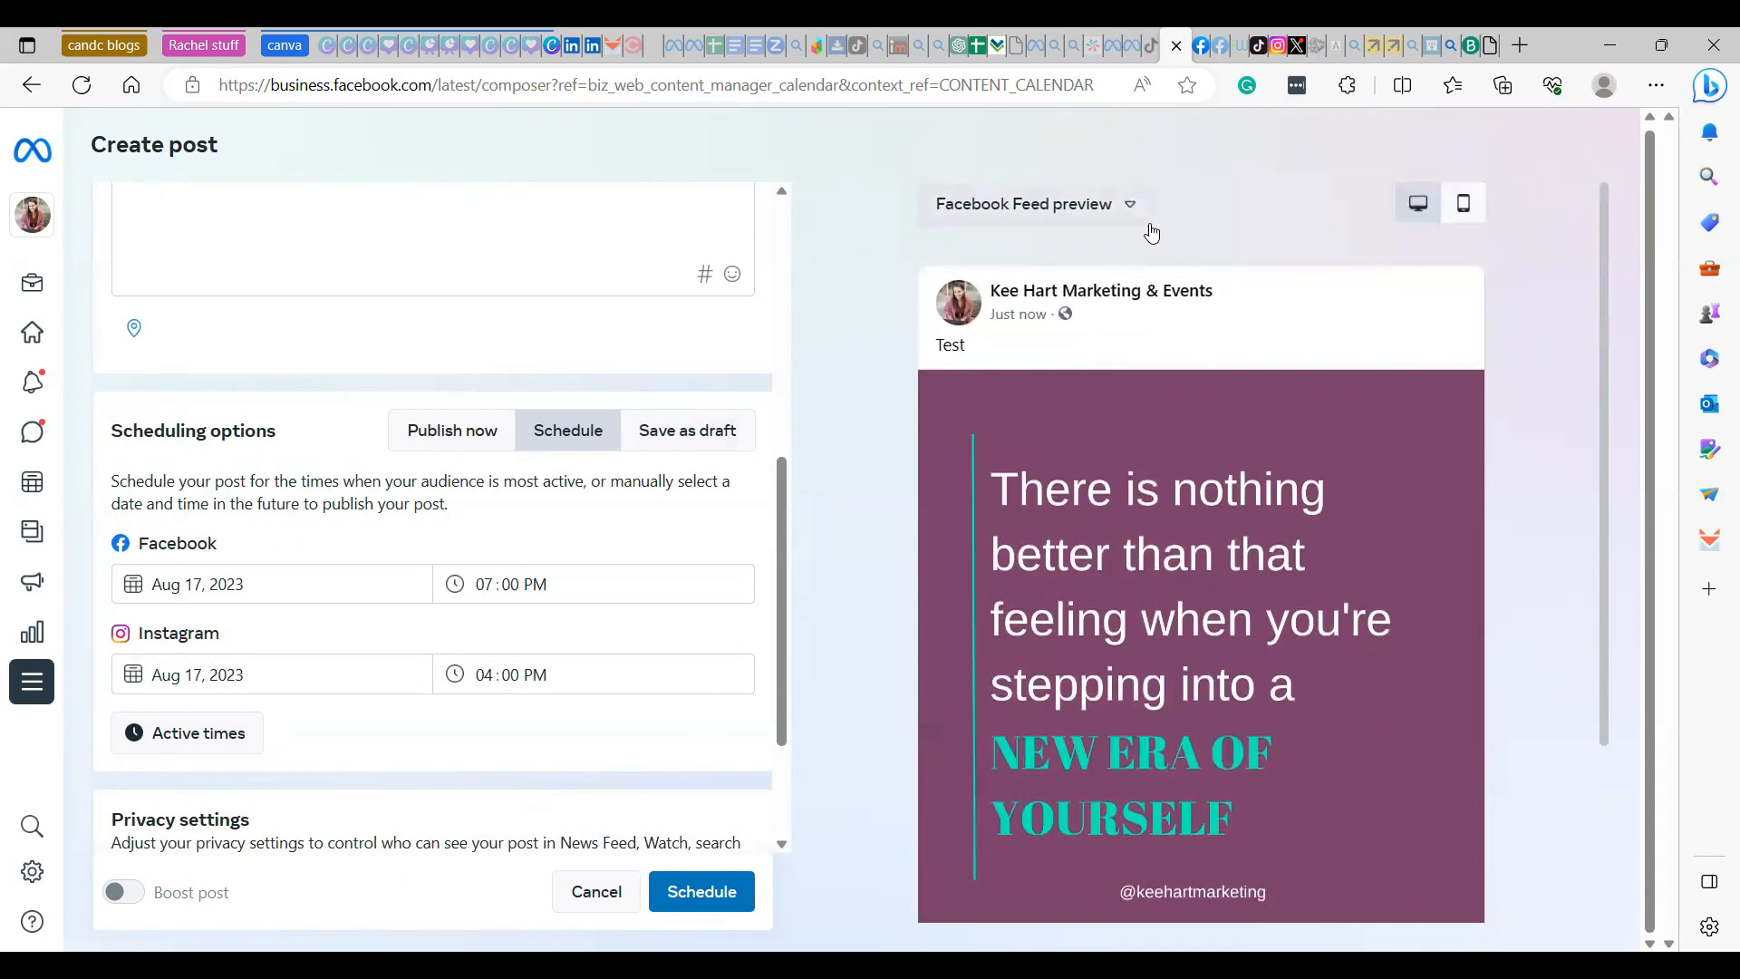
left_click(1147, 223)
left_click(1118, 301)
scroll(1258, 491, "down", 1)
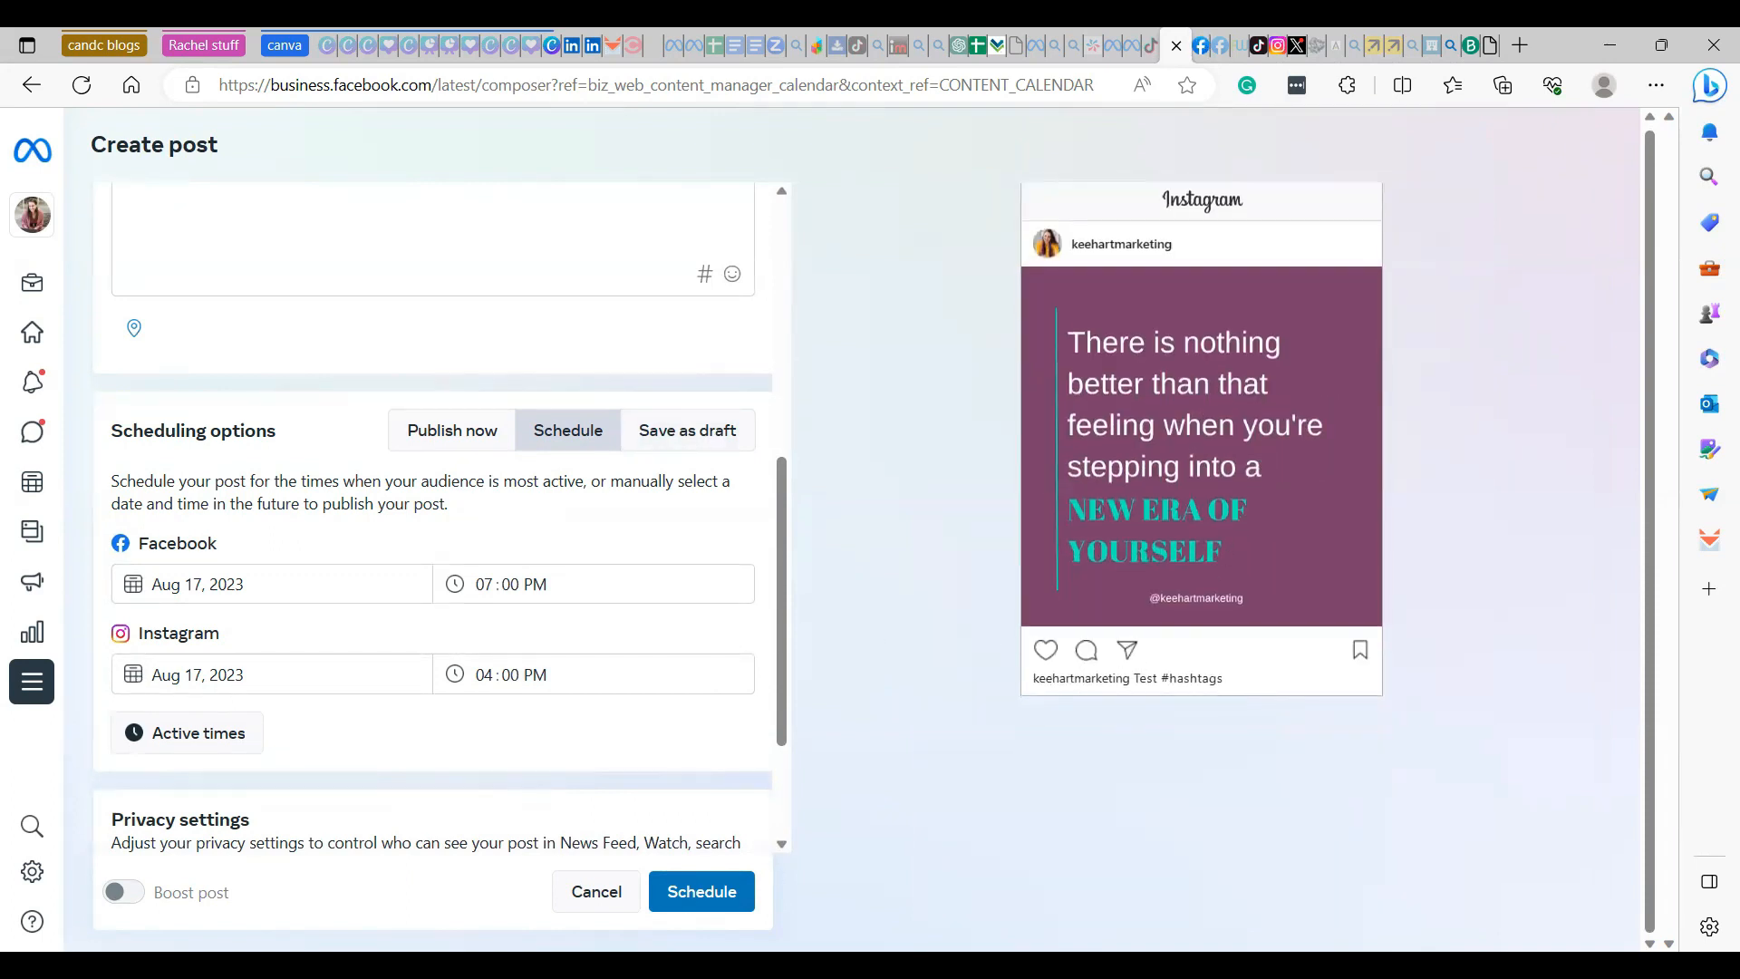
left_click(686, 884)
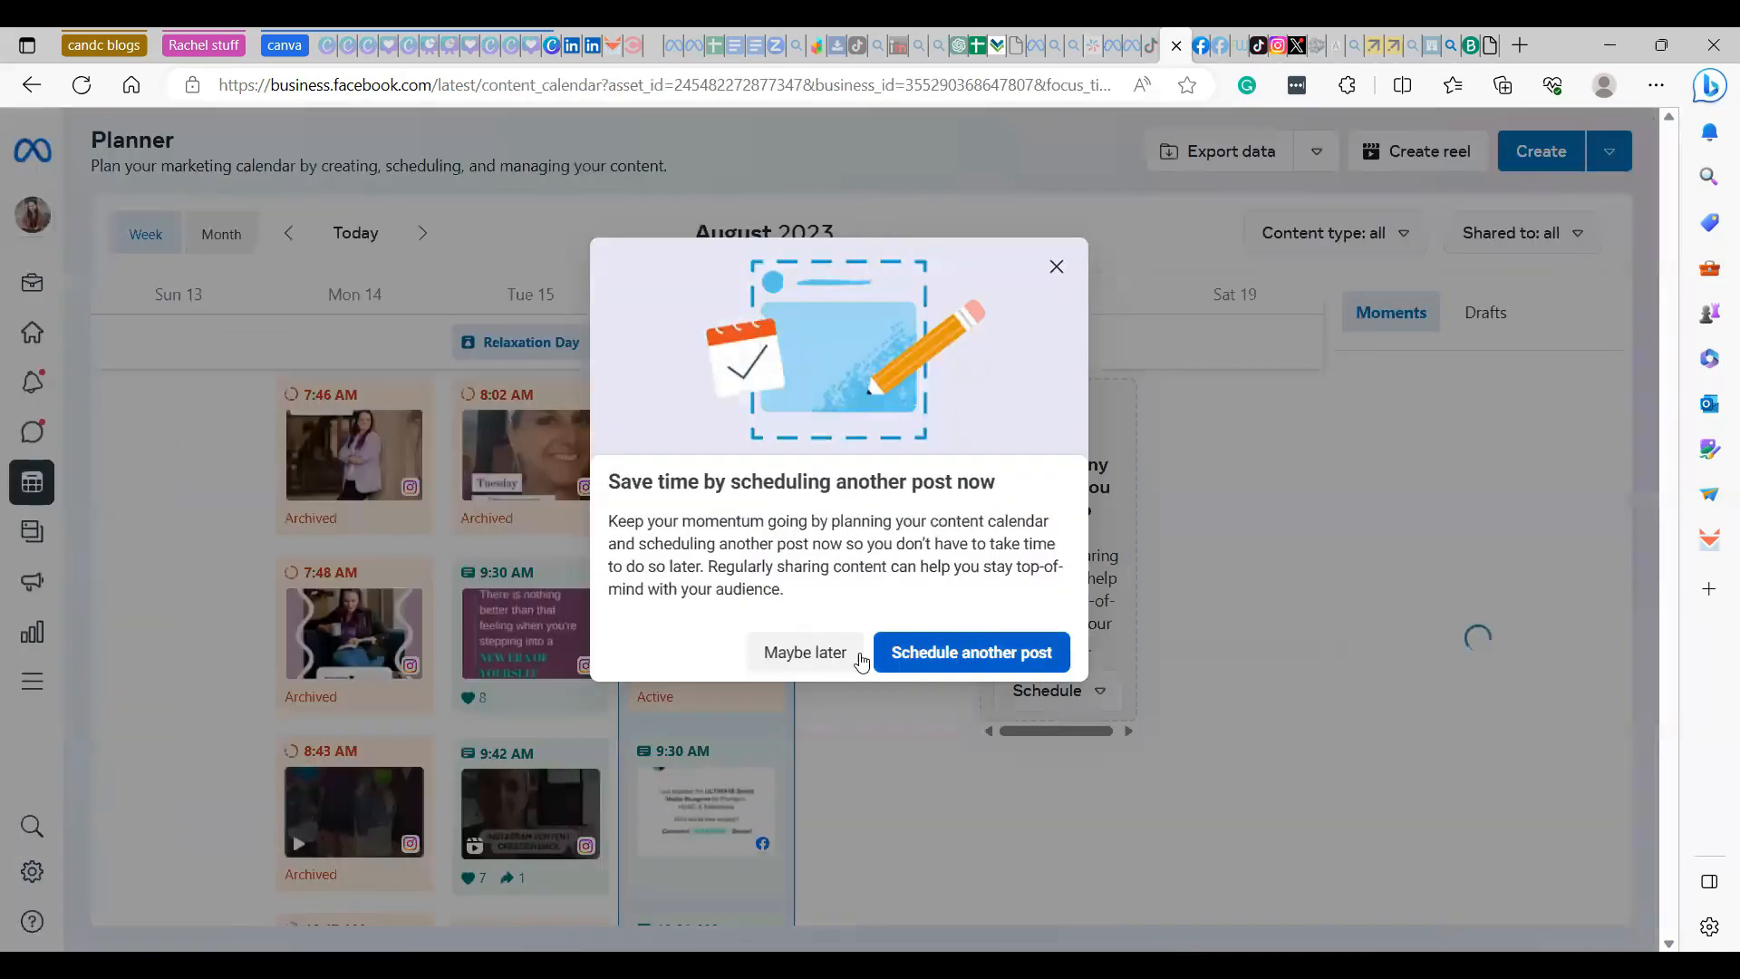
left_click(802, 657)
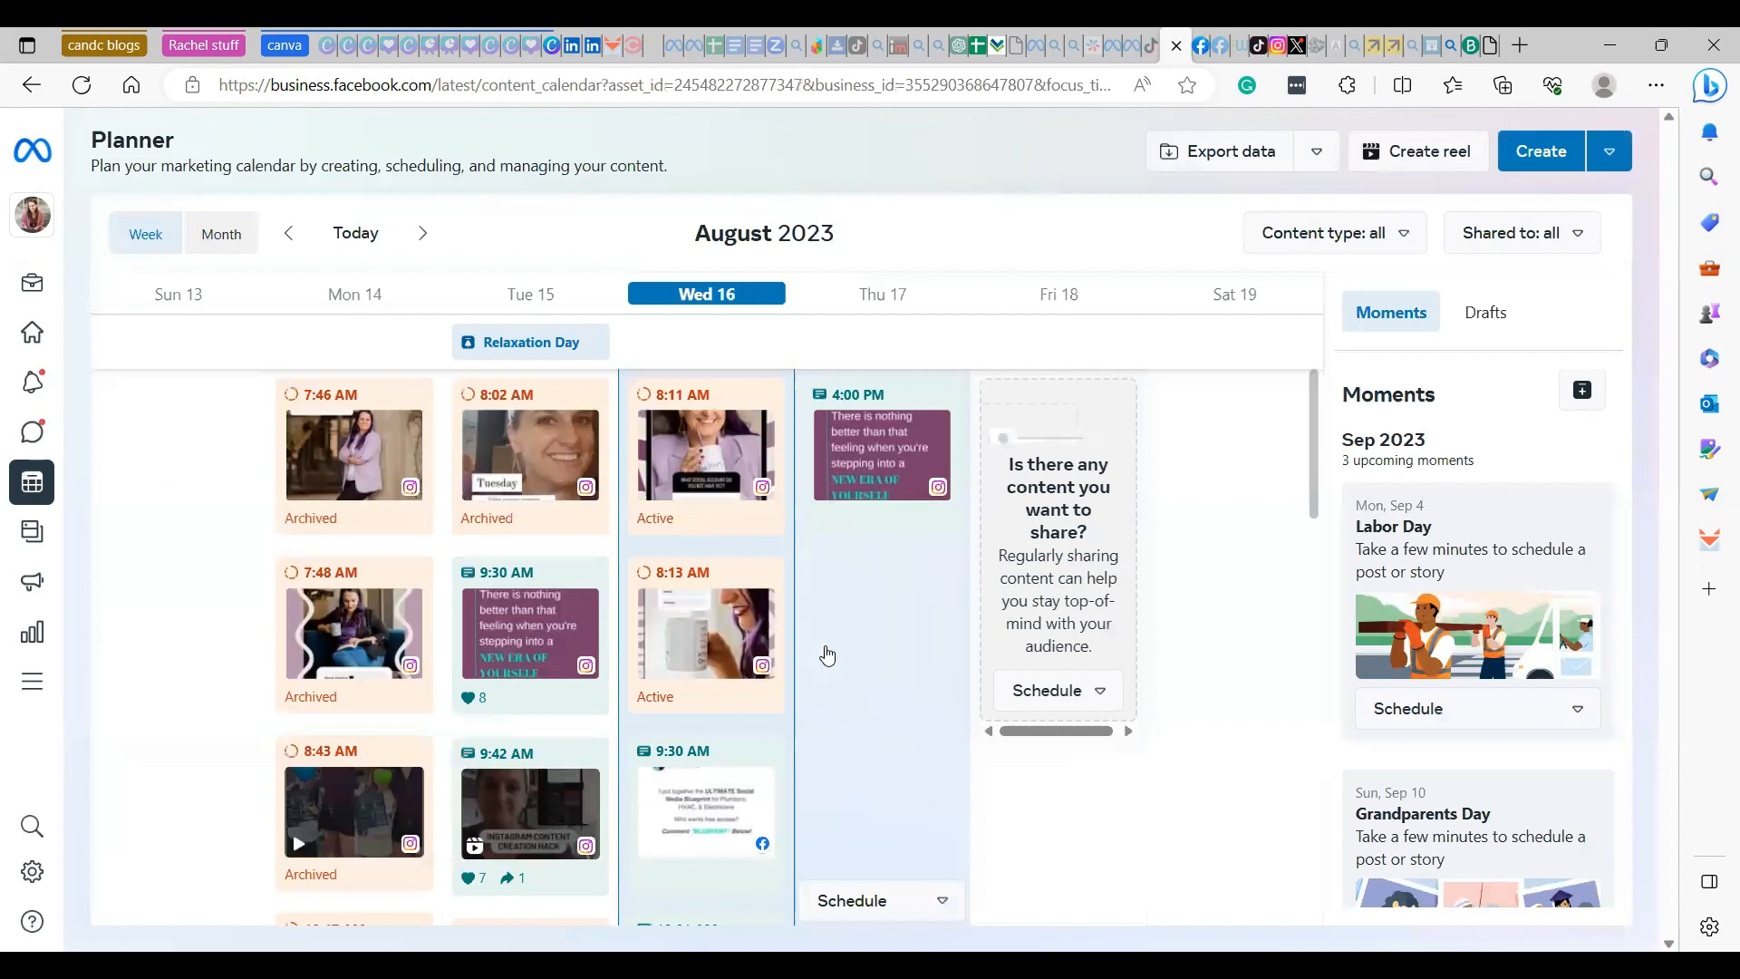
scroll(911, 670, "down", 1)
scroll(913, 671, "up", 1)
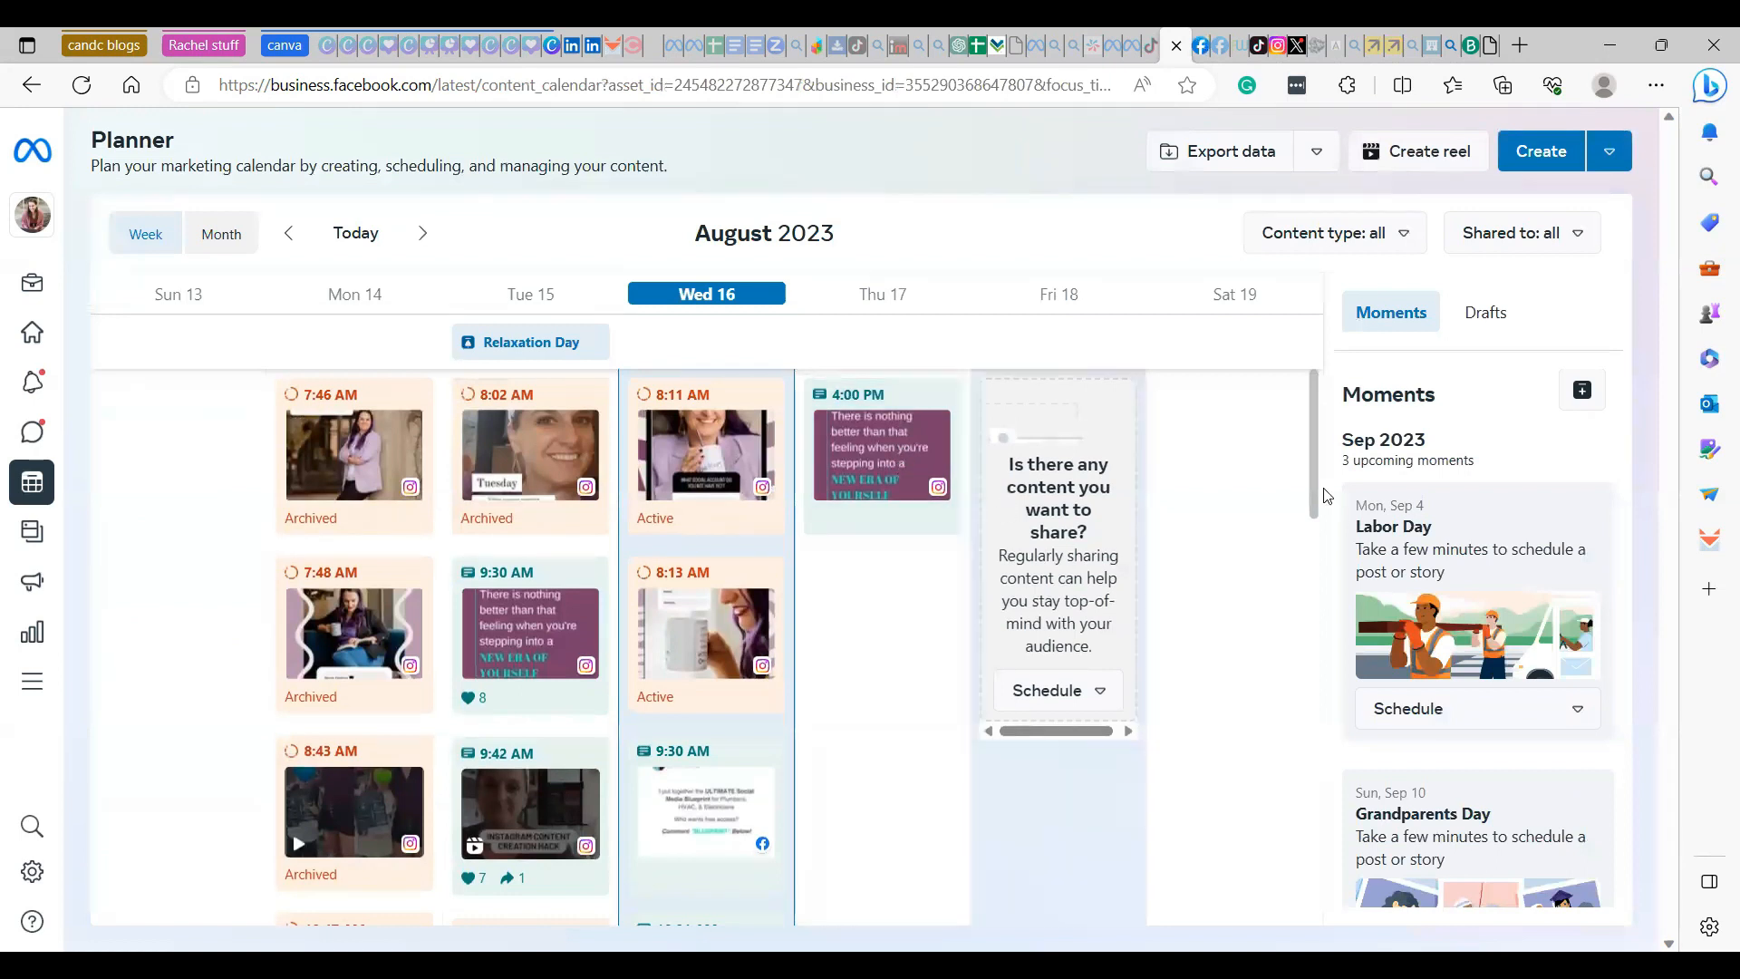
left_click_drag(1314, 440, 1318, 317)
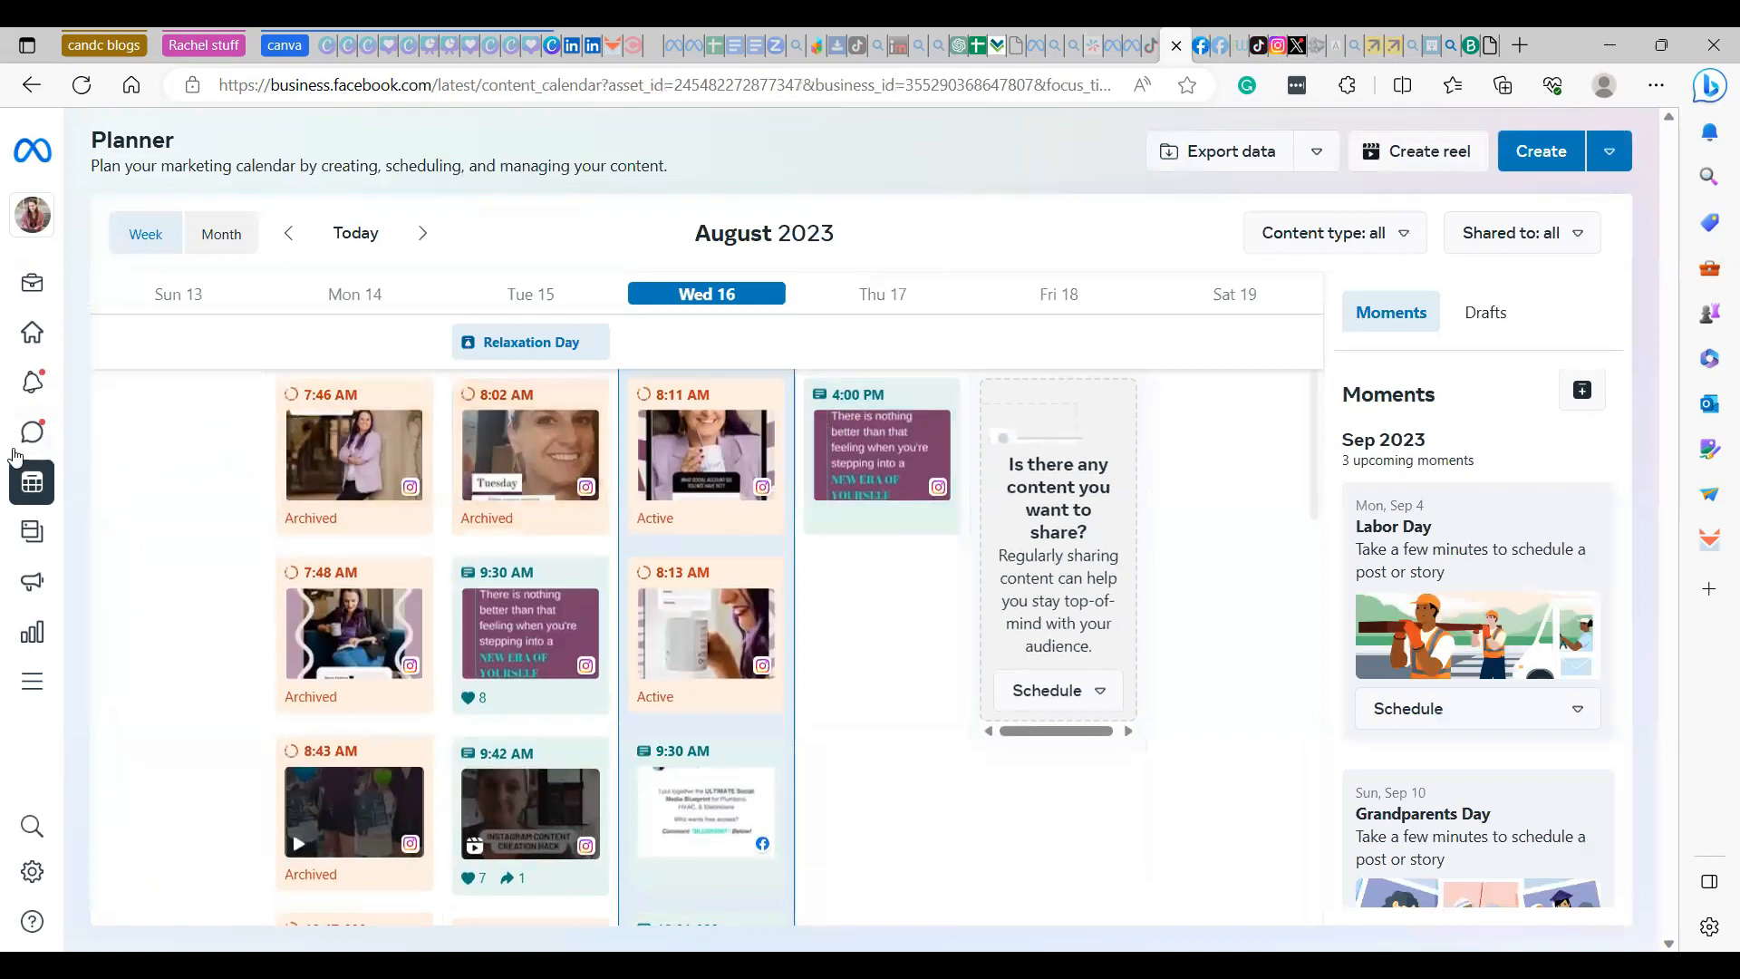
- Go to the business's Content area and list the scheduled posts and reels
mouse_move(86, 533)
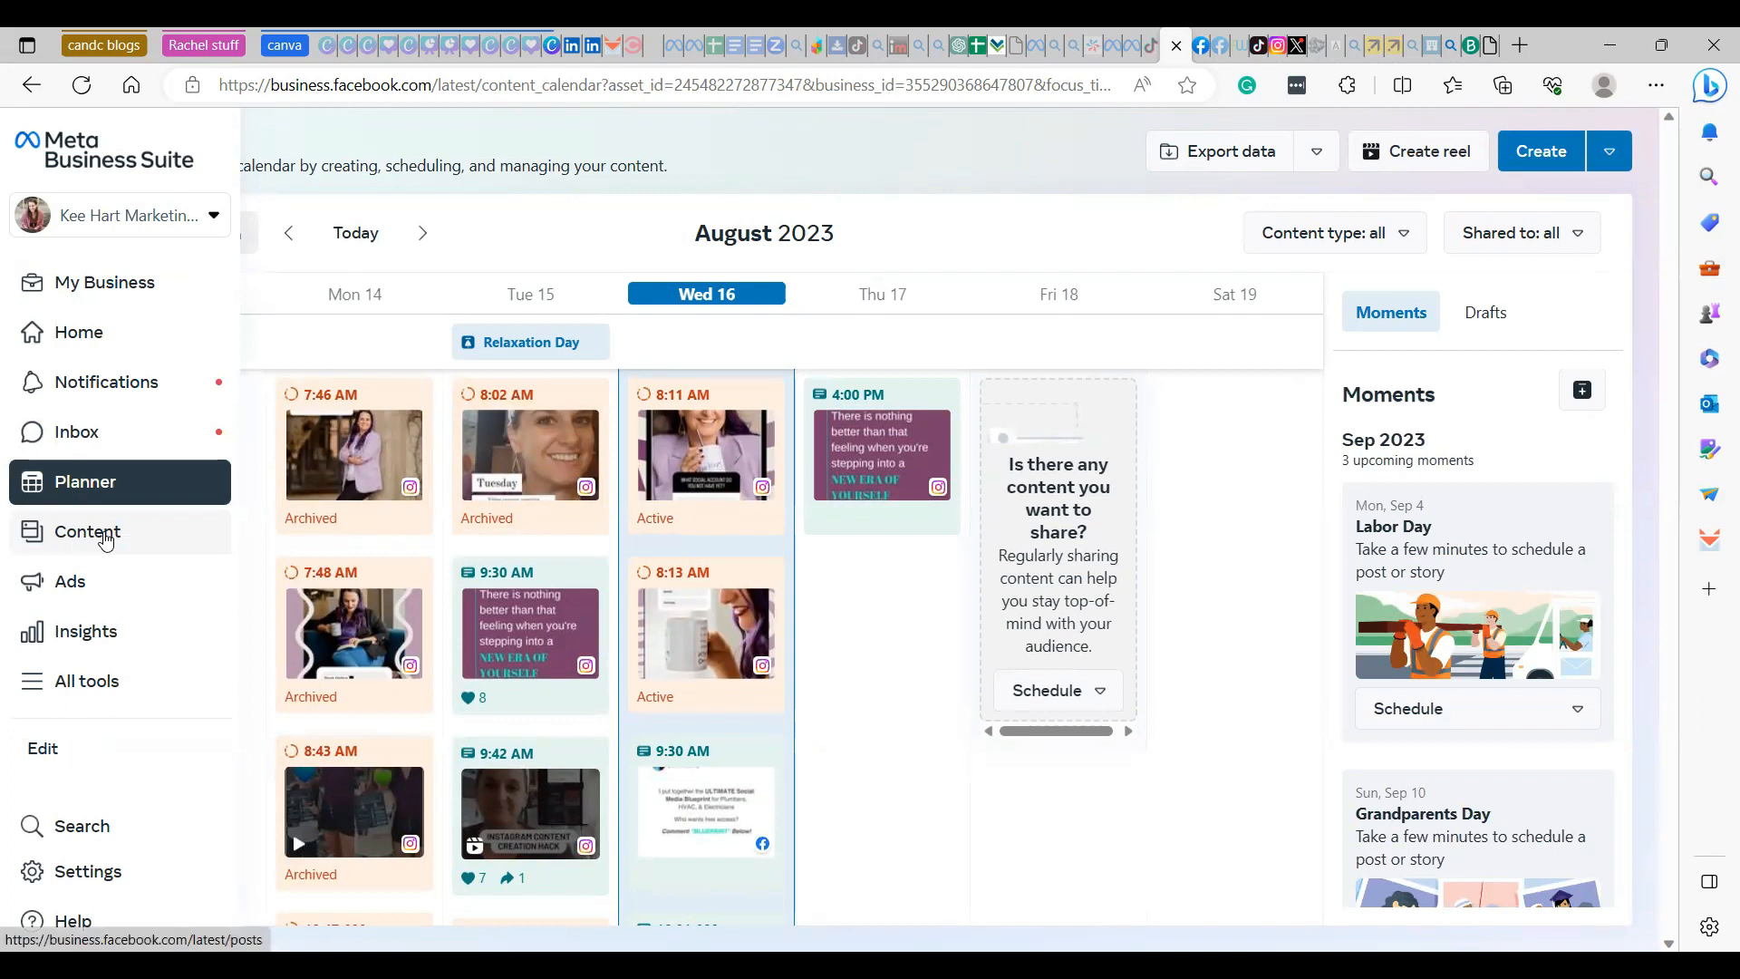
left_click(106, 537)
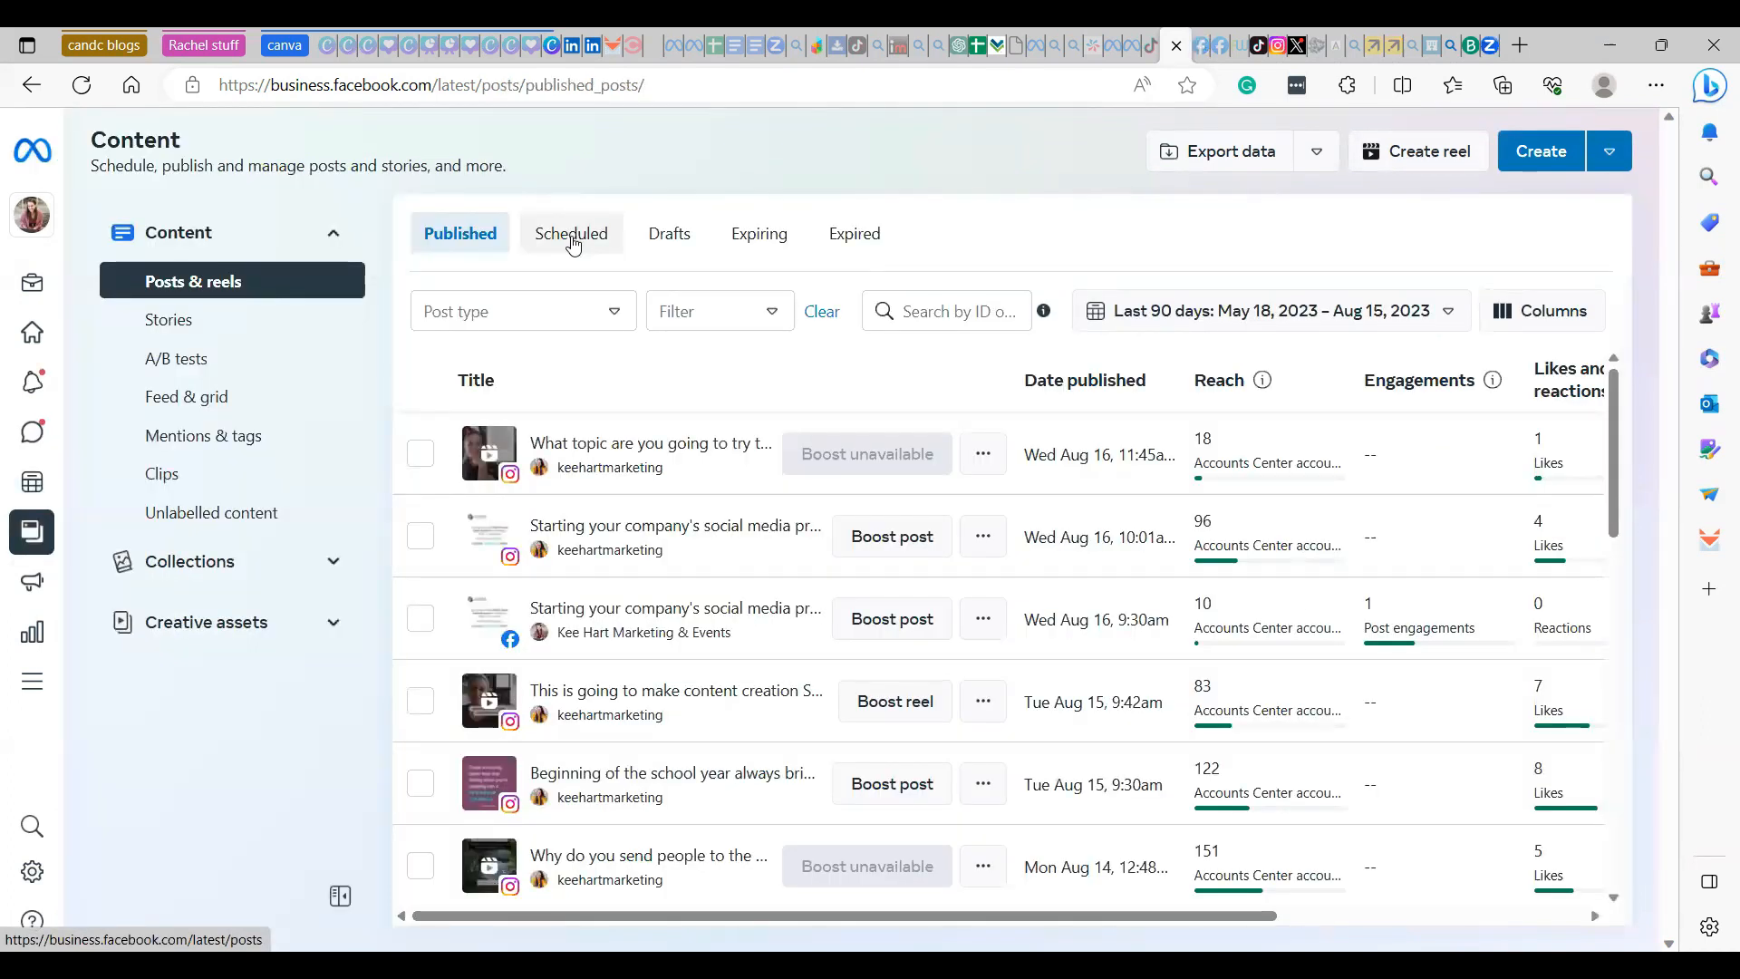
left_click(572, 234)
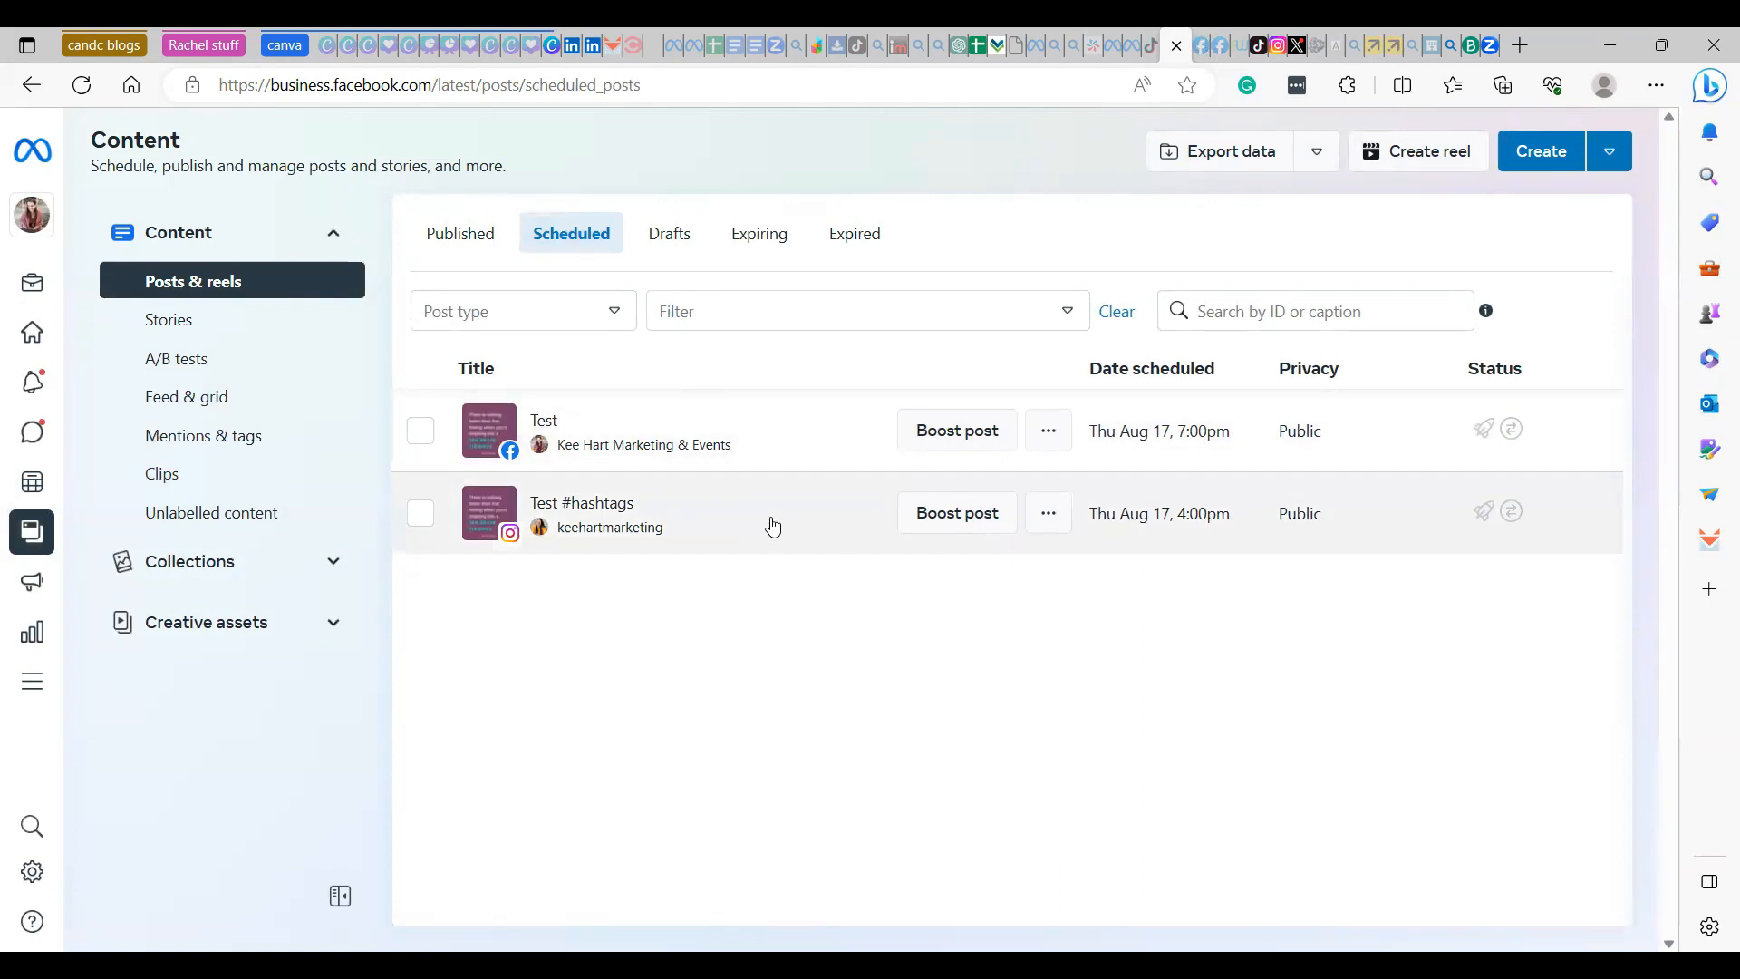
- Delete both scheduled test posts for Facebook and Instagram together, and display the list of drafts
left_click(421, 431)
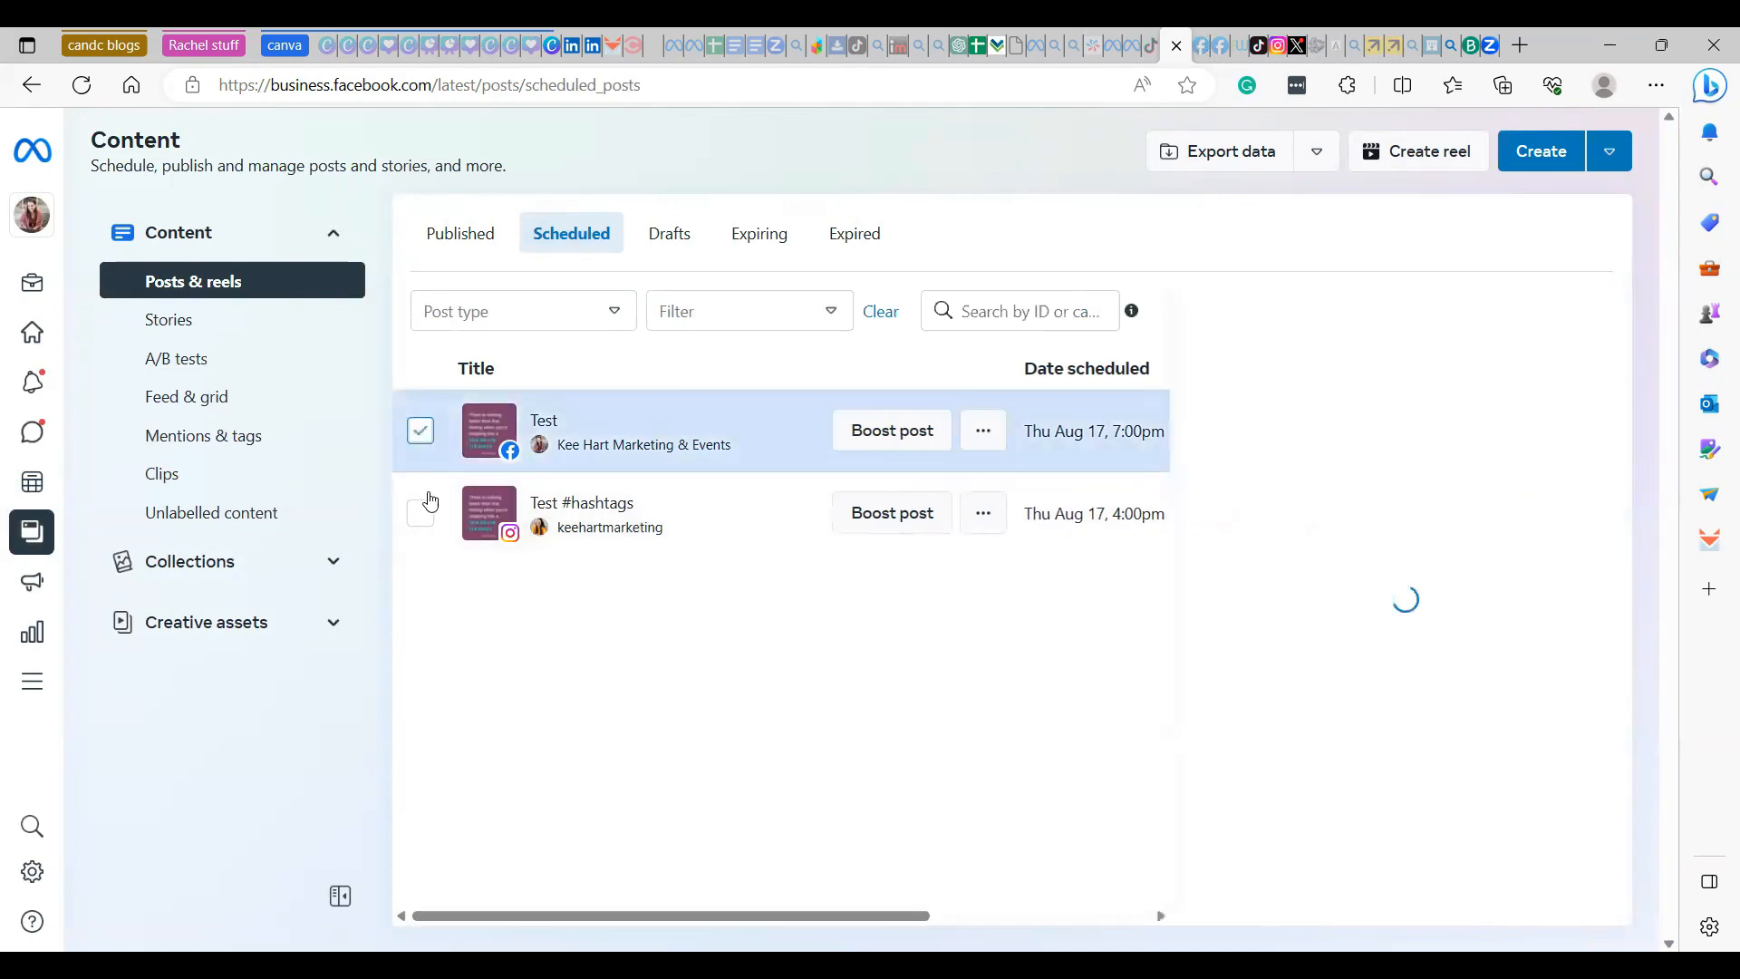
left_click(421, 513)
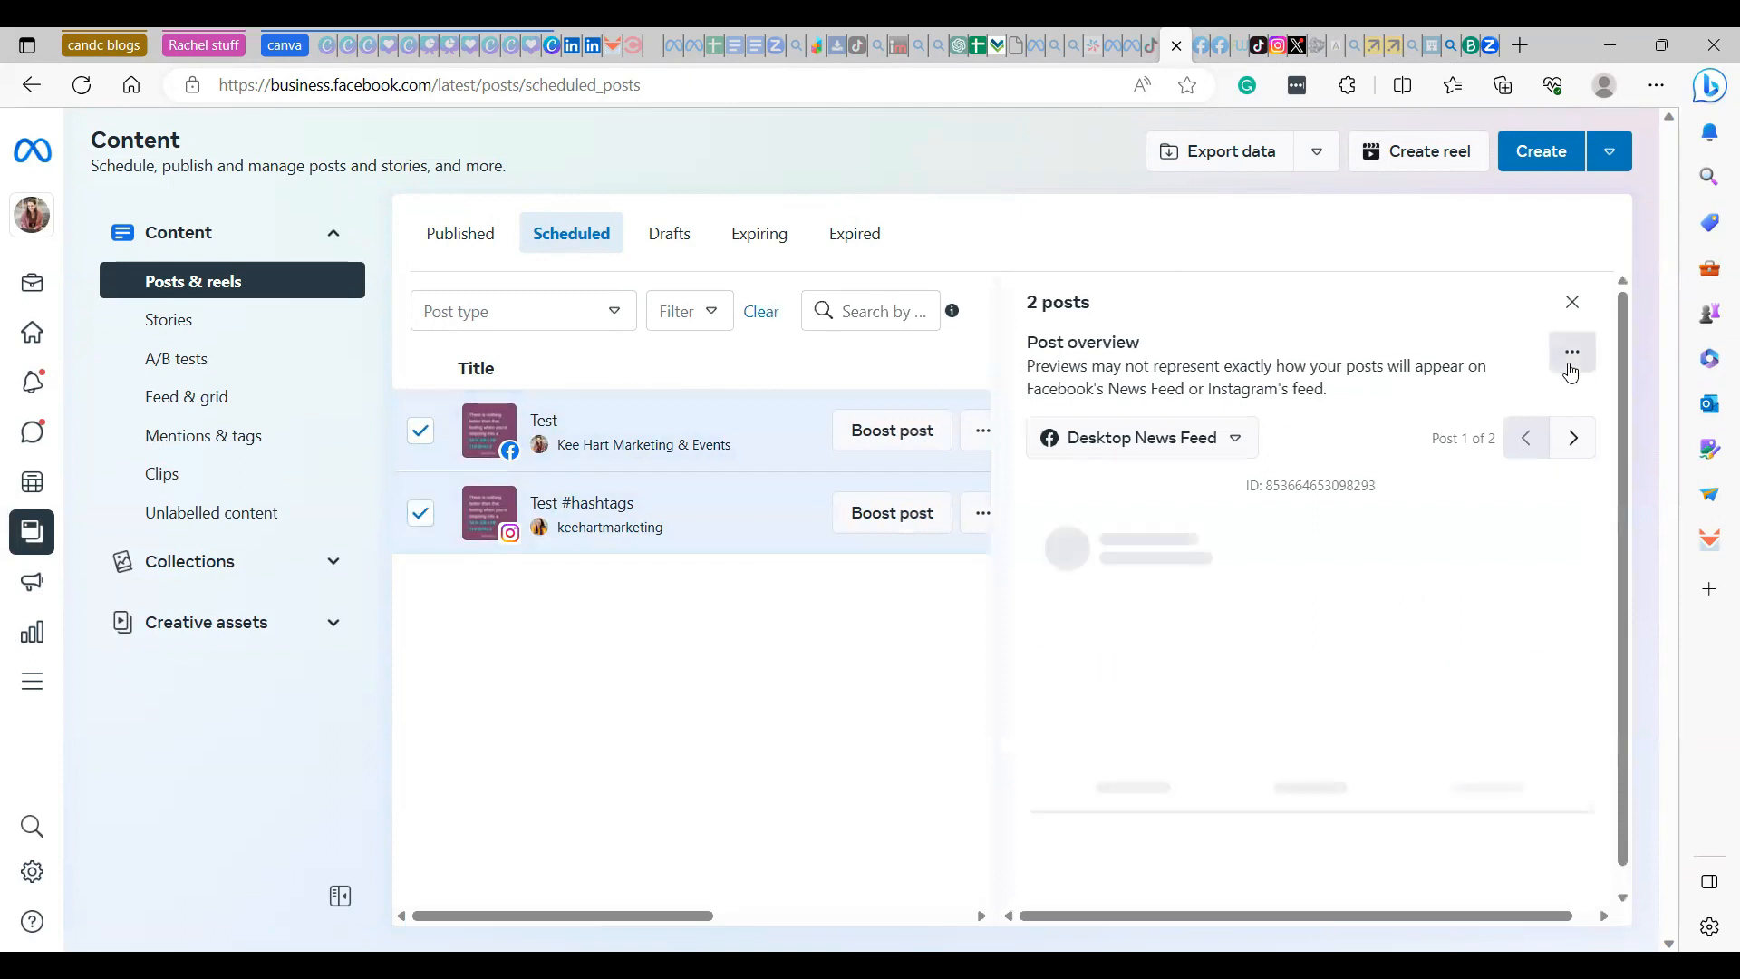
left_click(1570, 370)
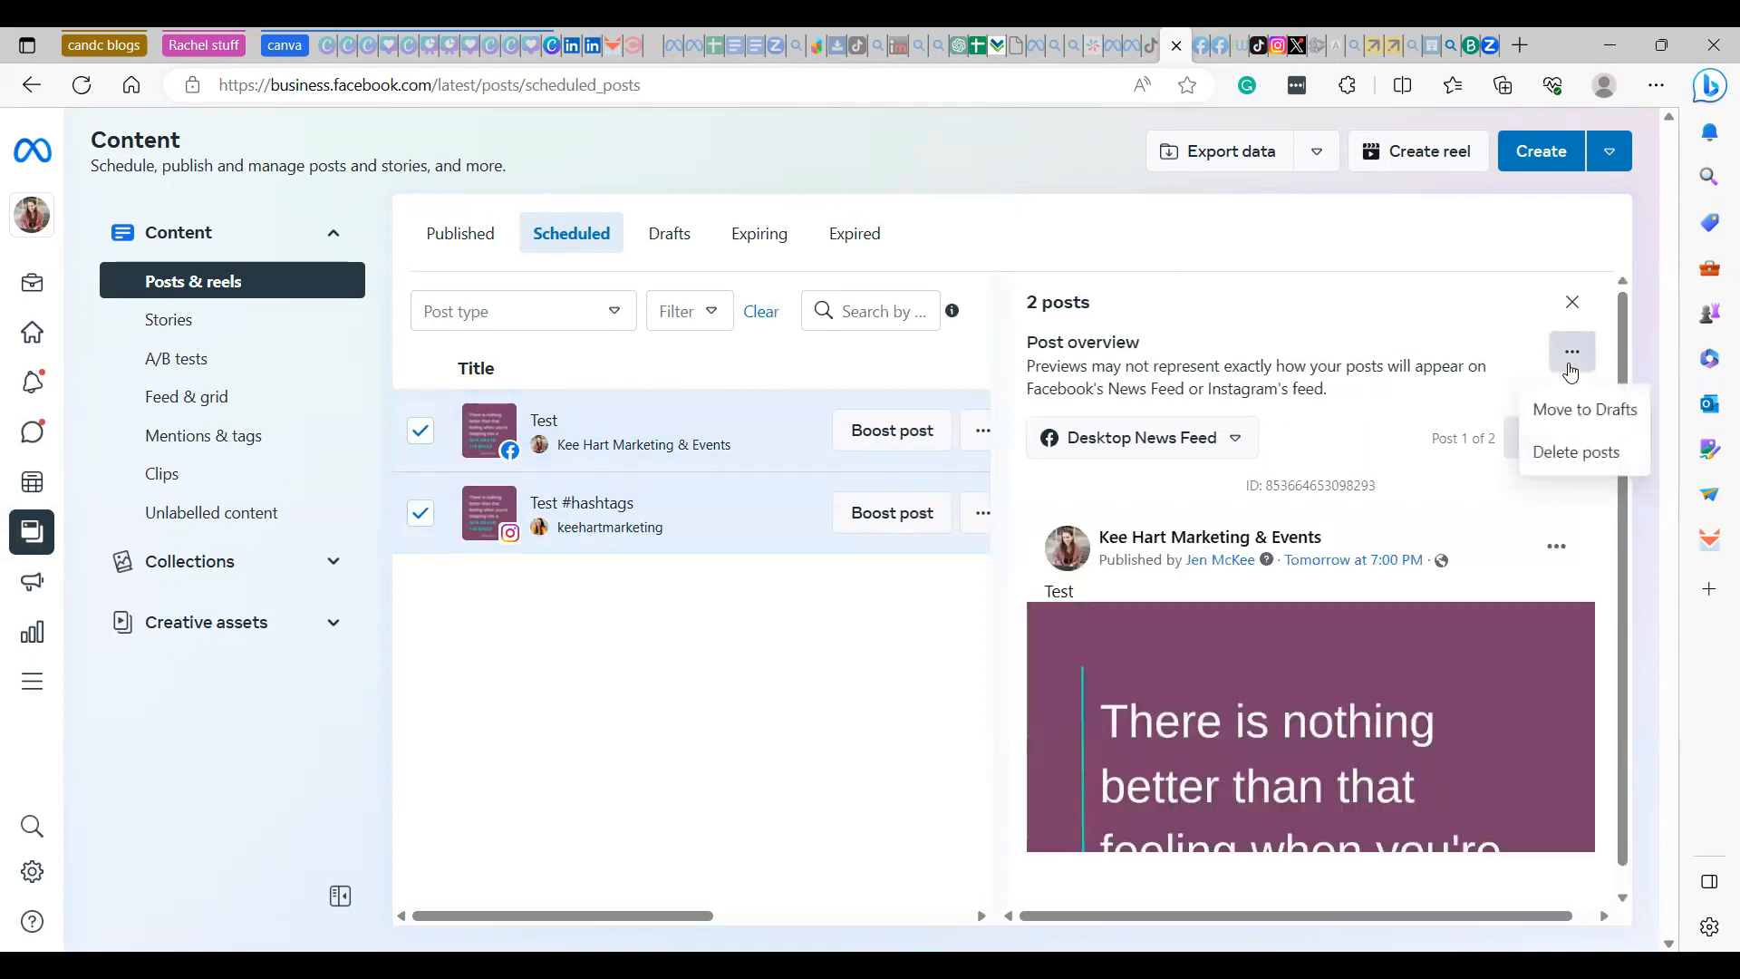
left_click(1564, 453)
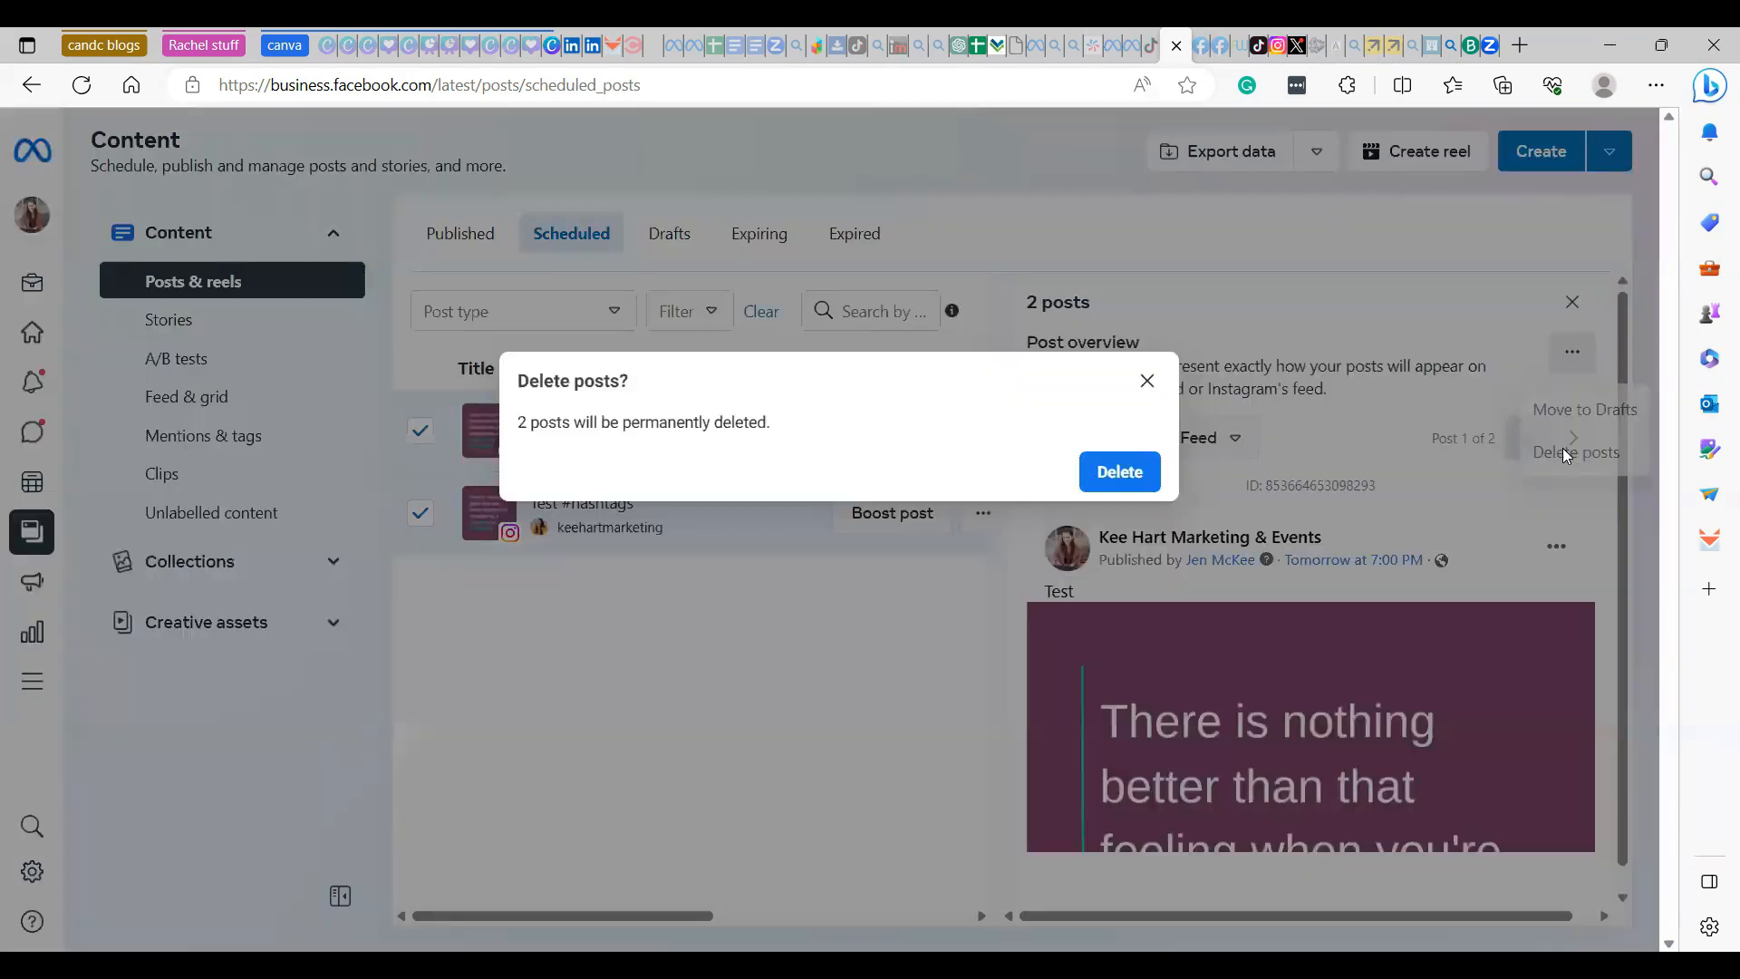
left_click(1120, 472)
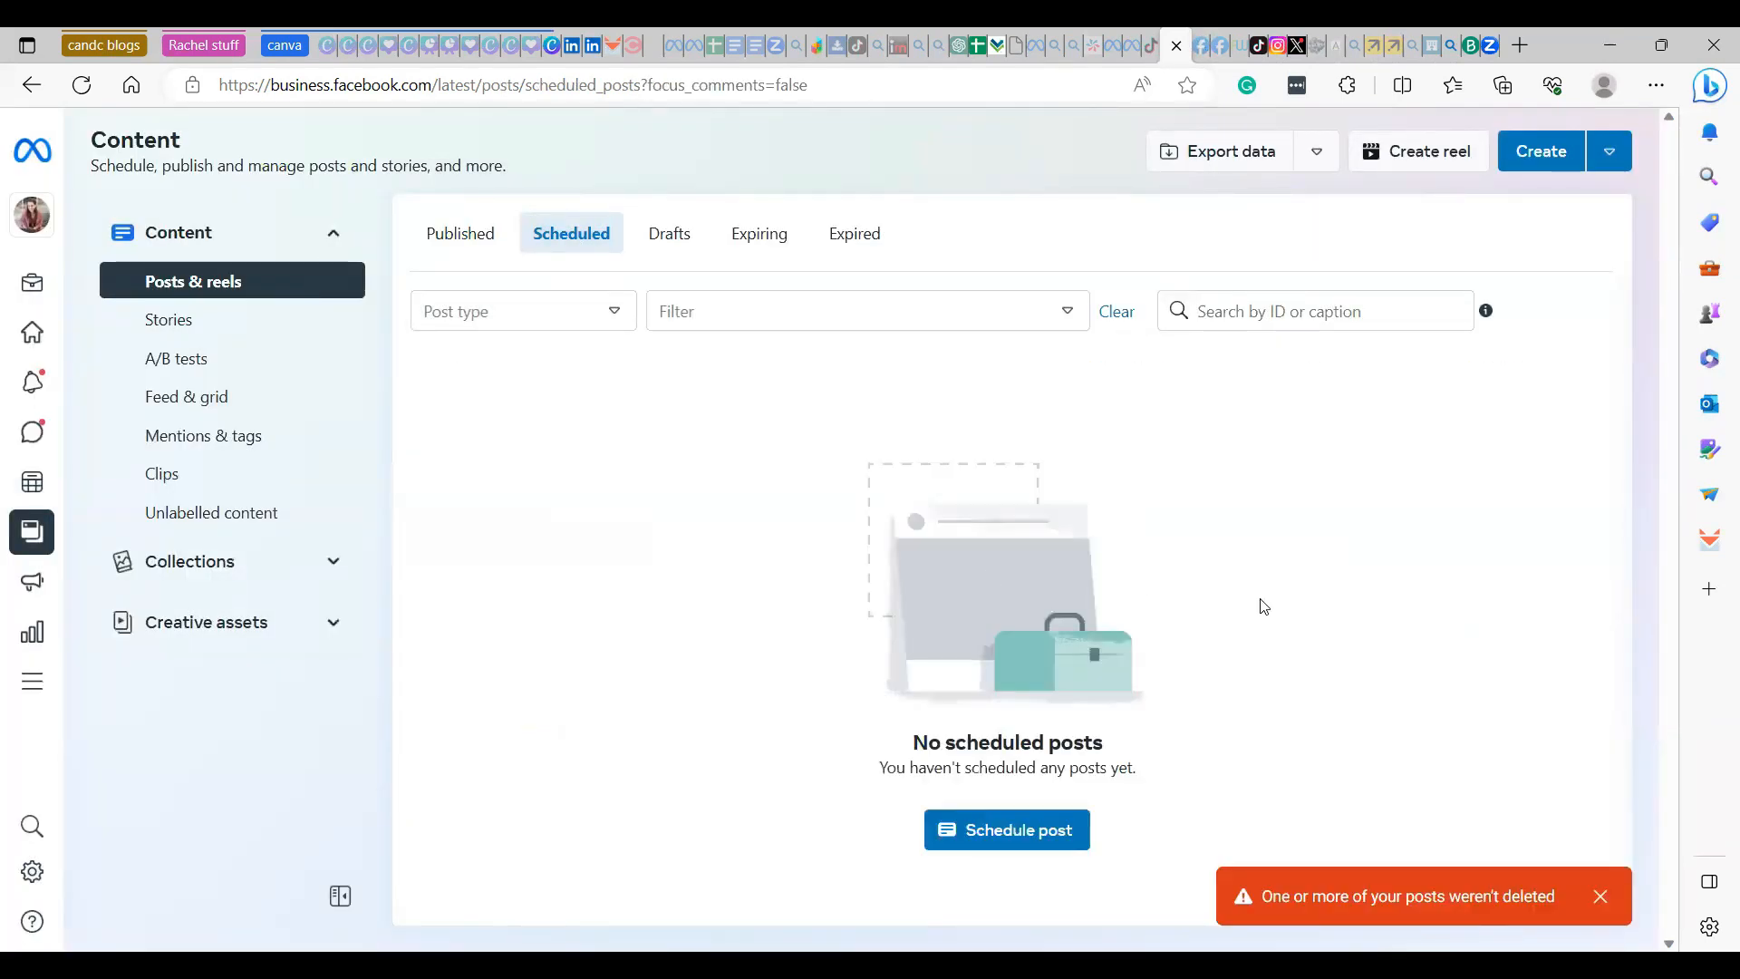
left_click(666, 242)
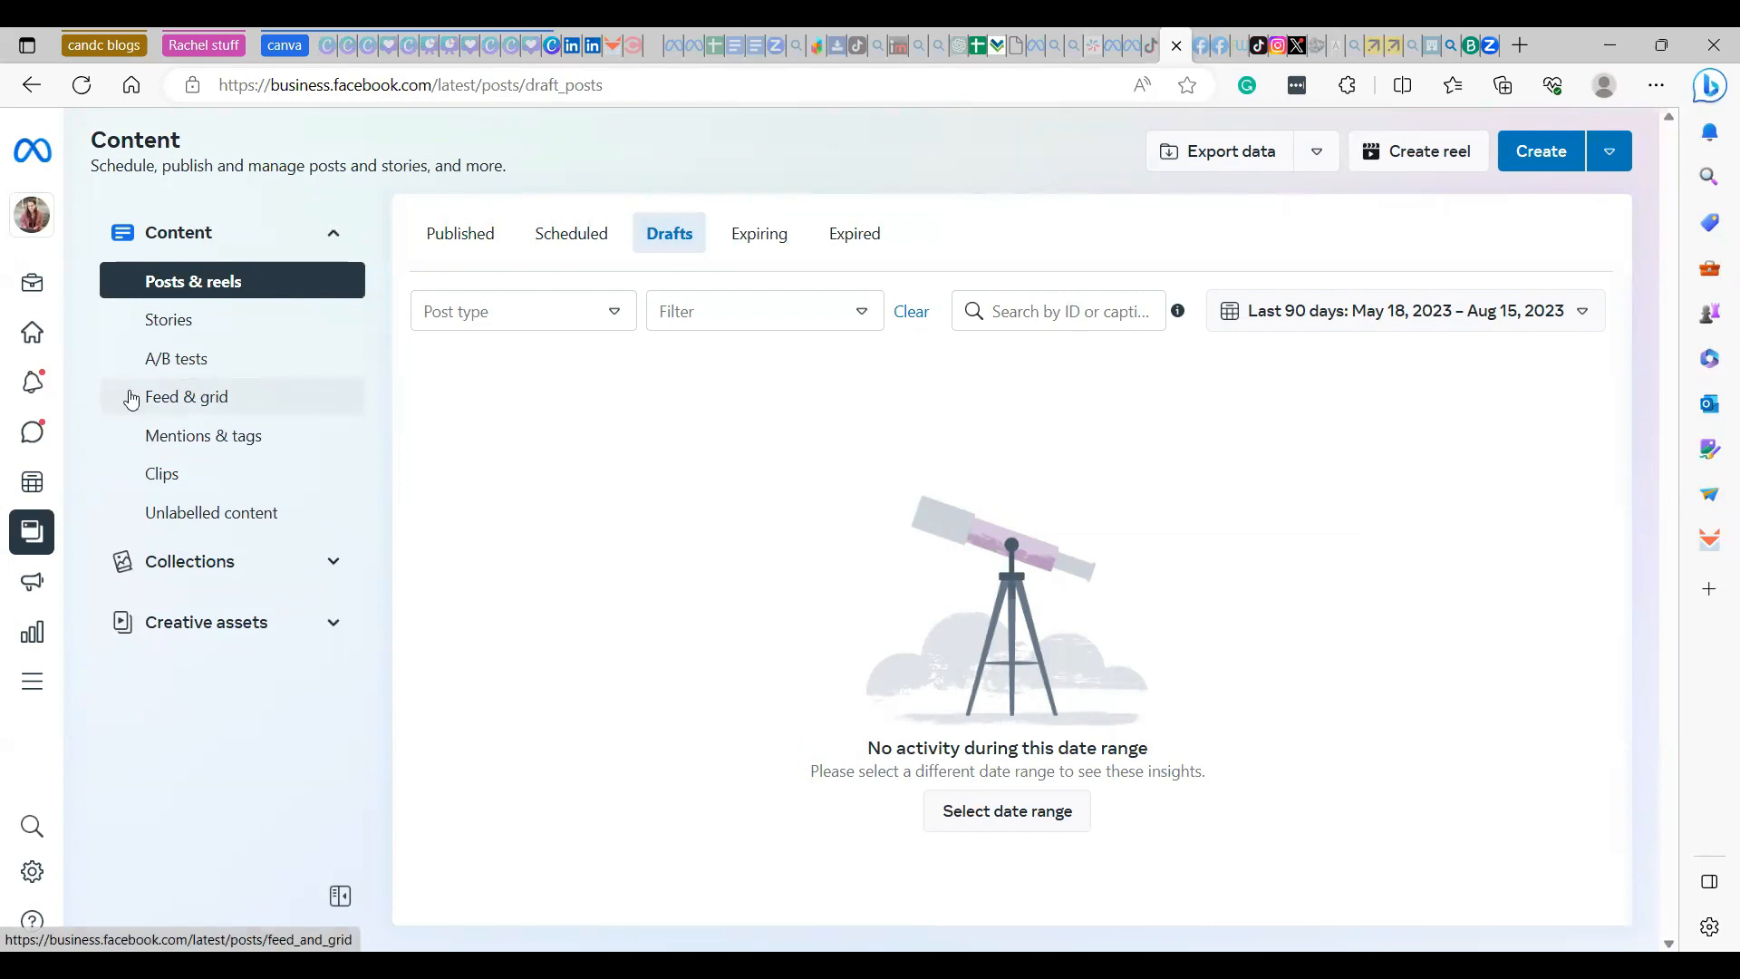
- Go to the business's Insights overview and set its date range to the last 7 days
mouse_move(128, 412)
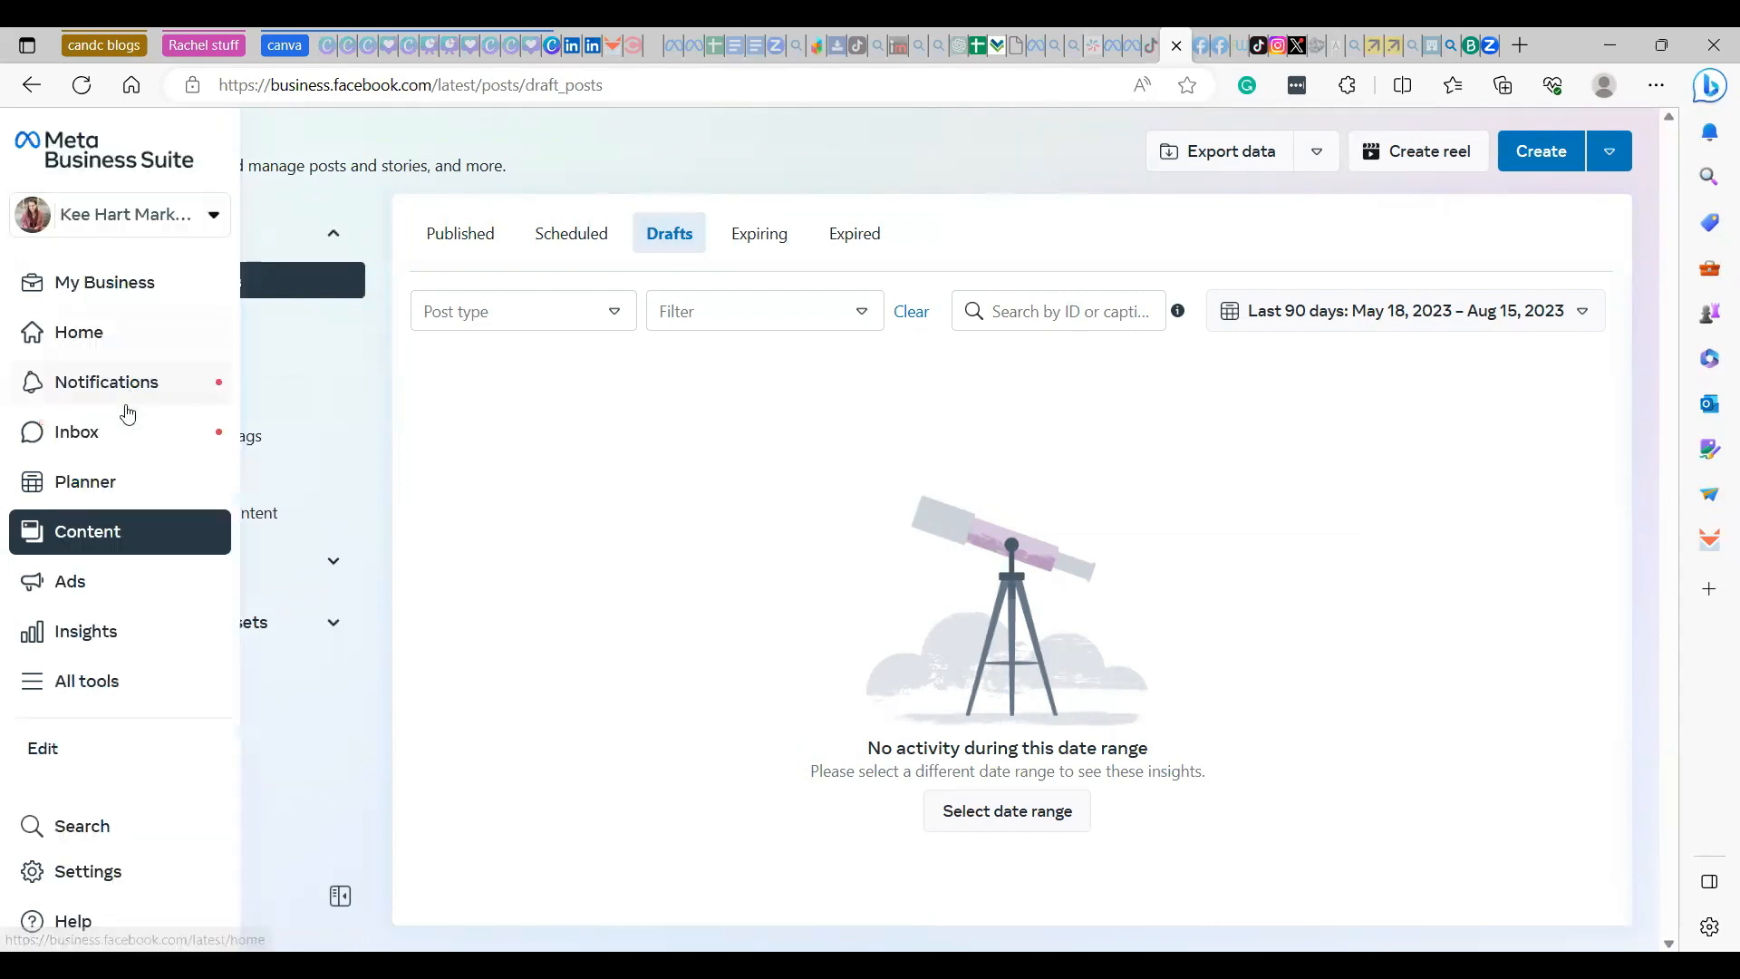
left_click(94, 633)
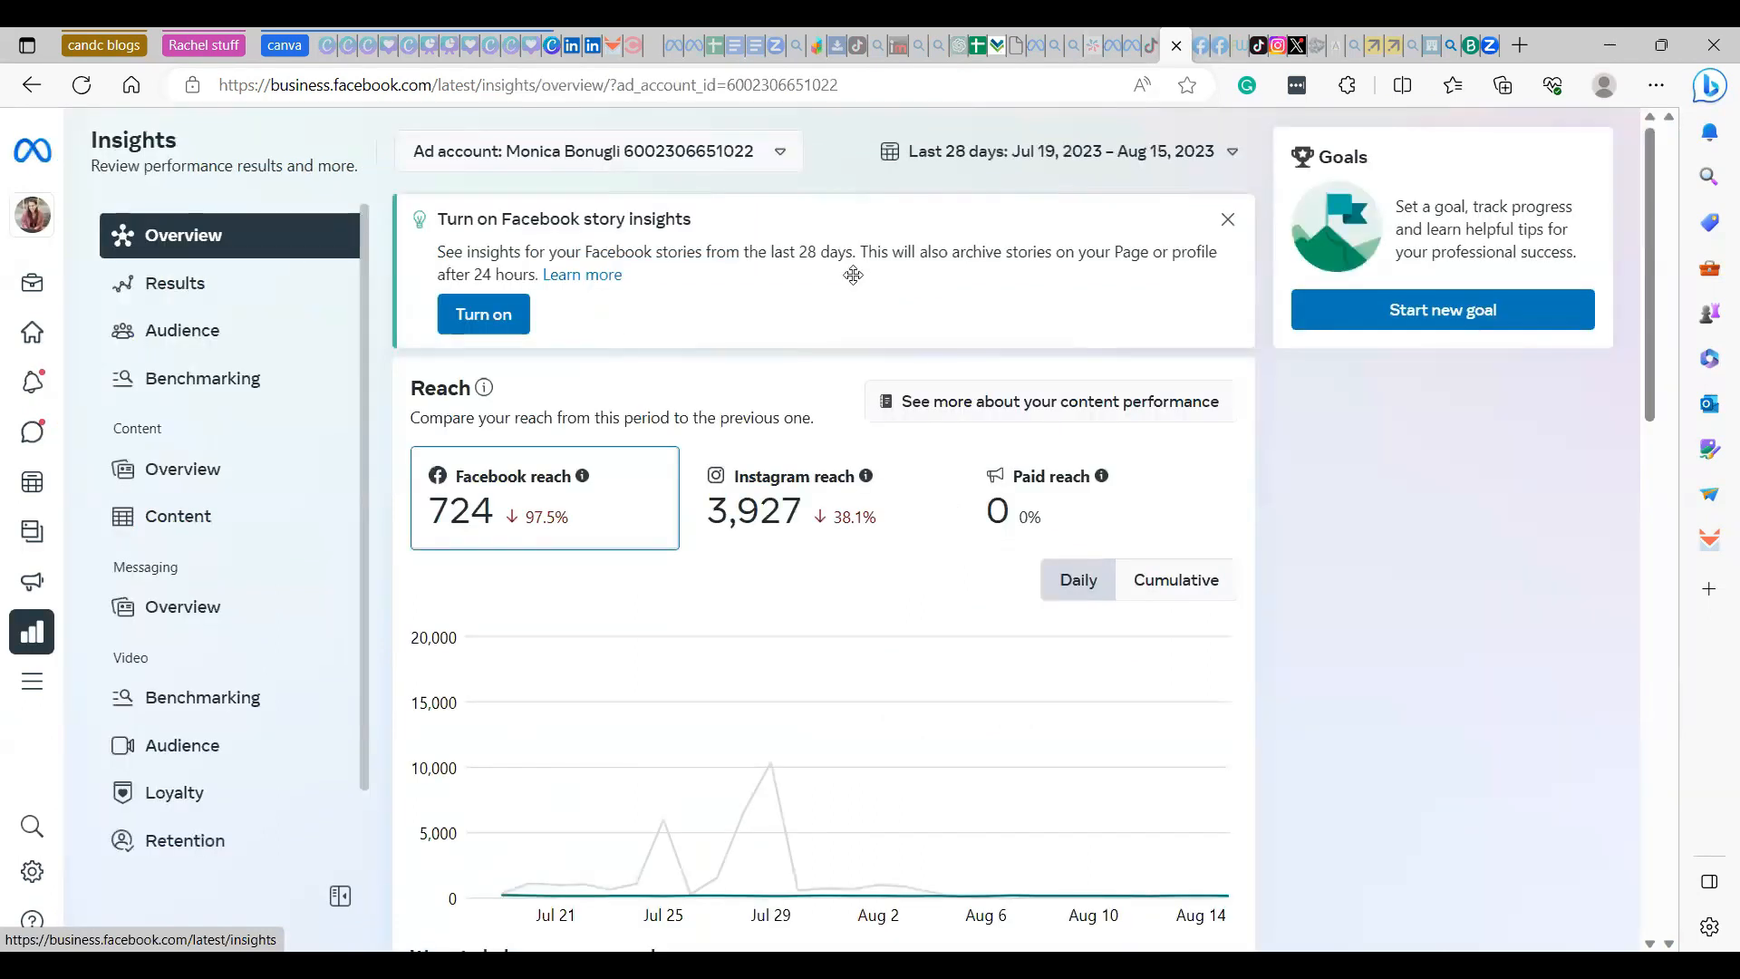
left_click(1232, 156)
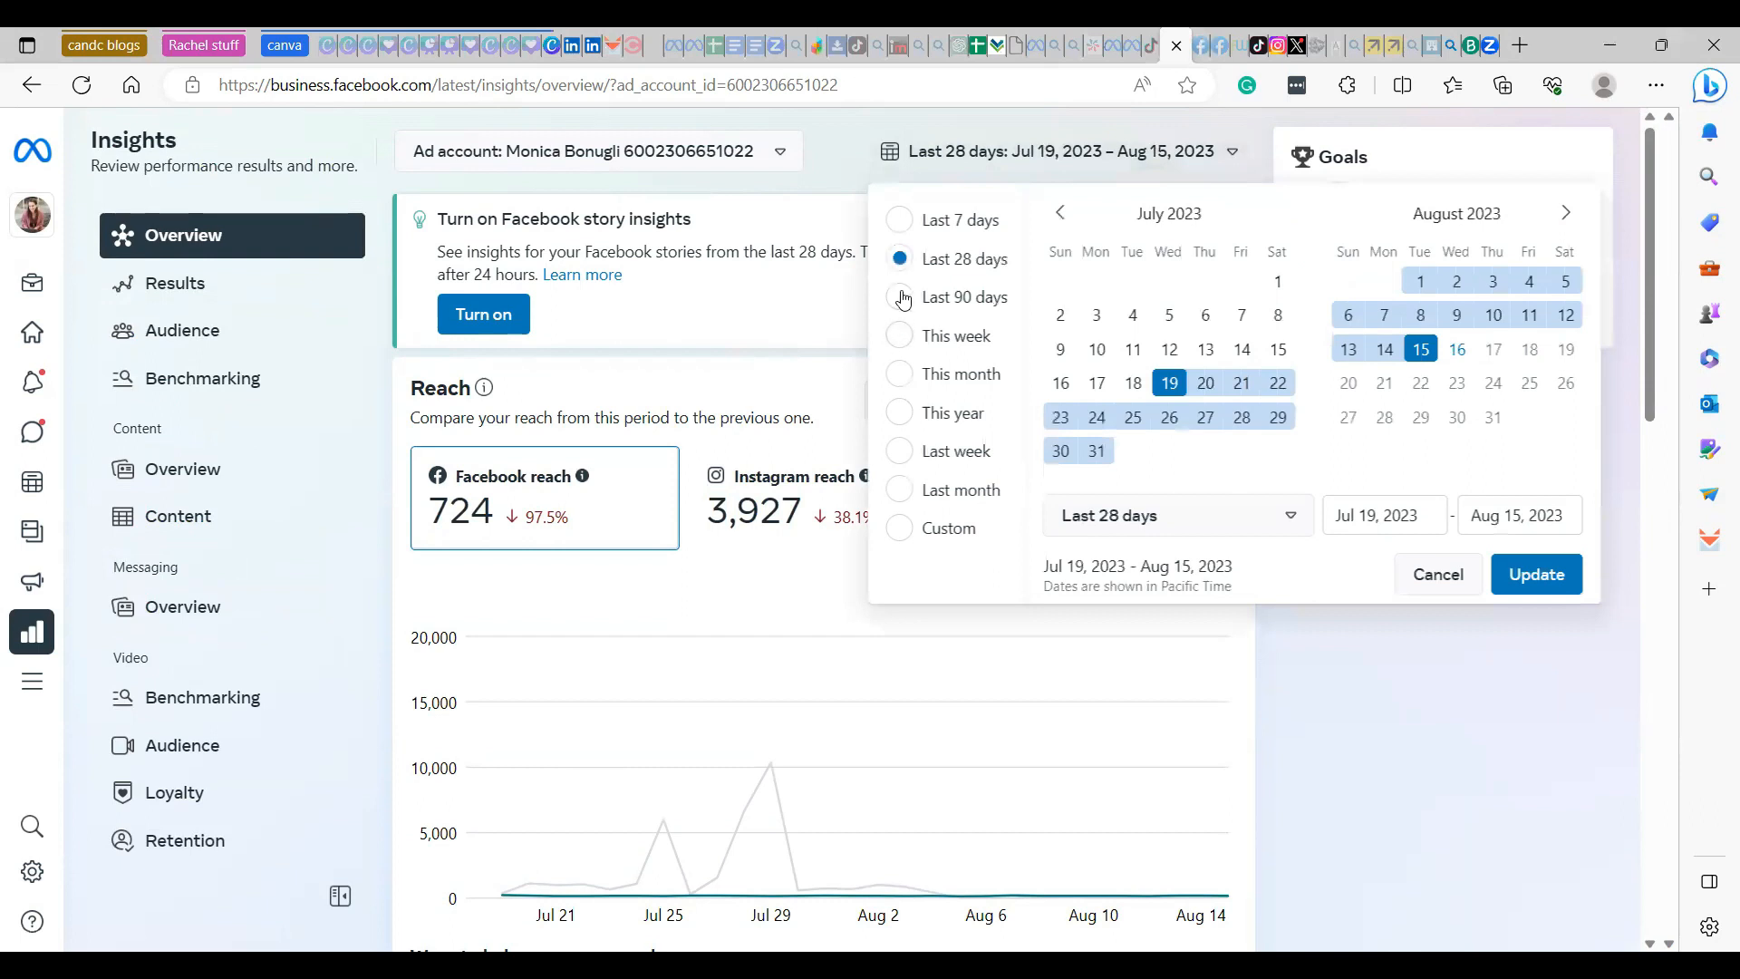
left_click(903, 227)
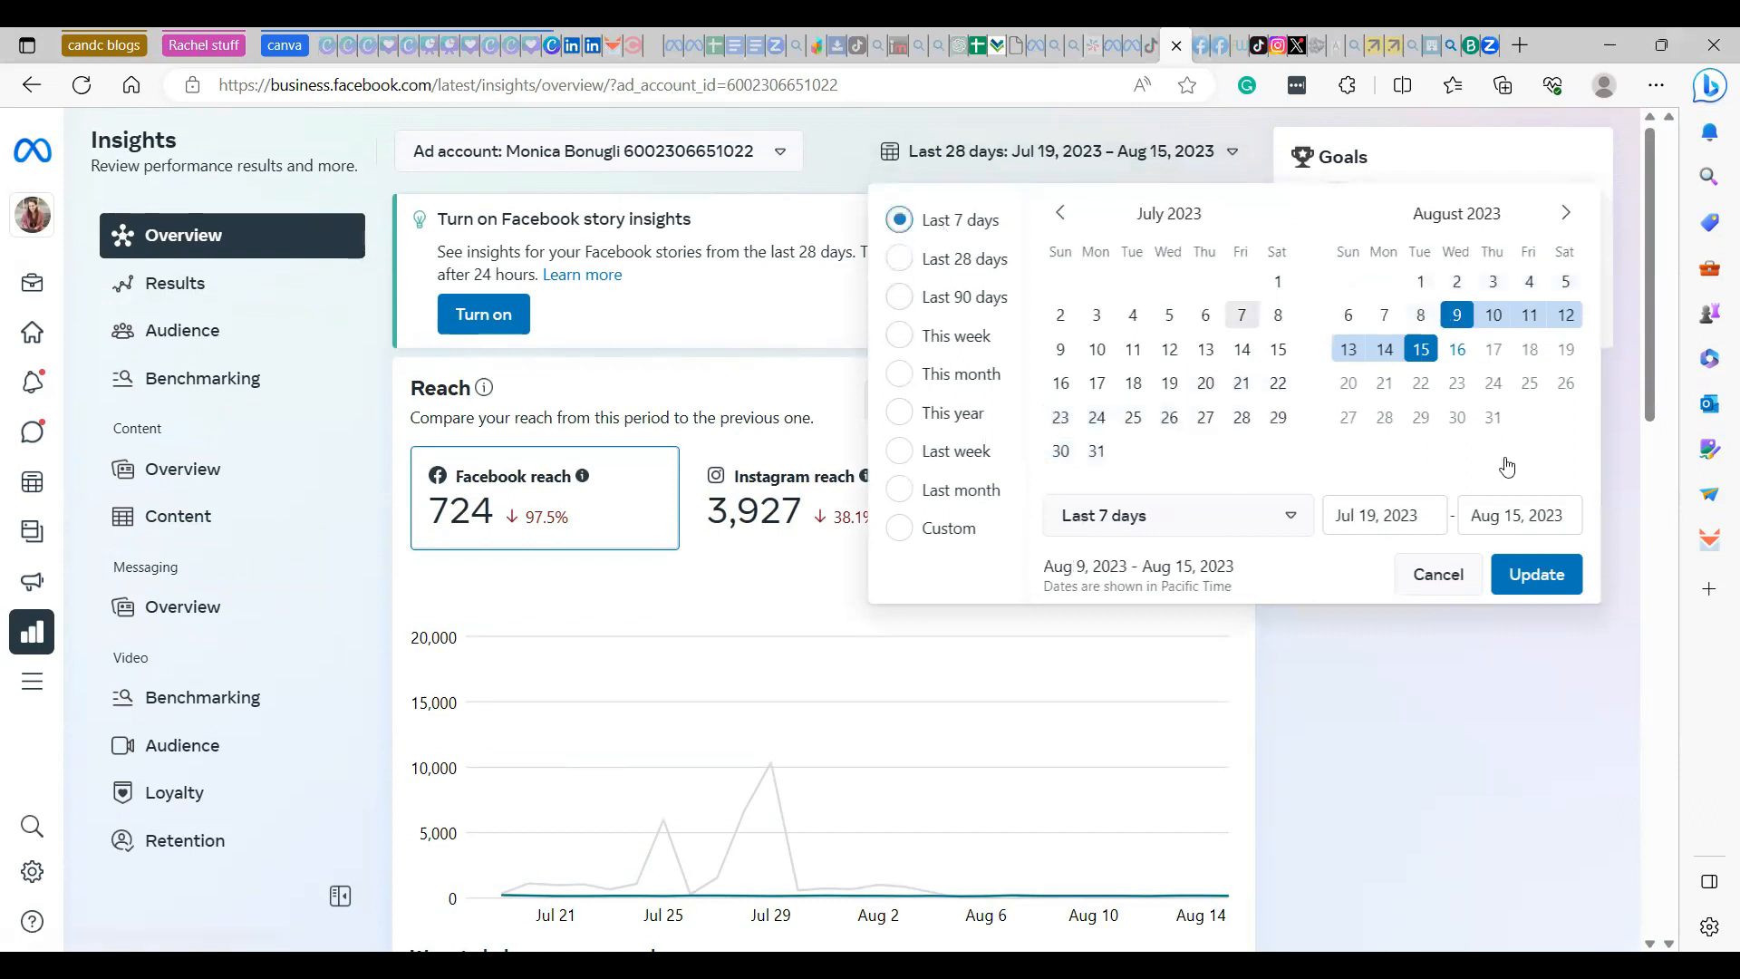
left_click(1537, 575)
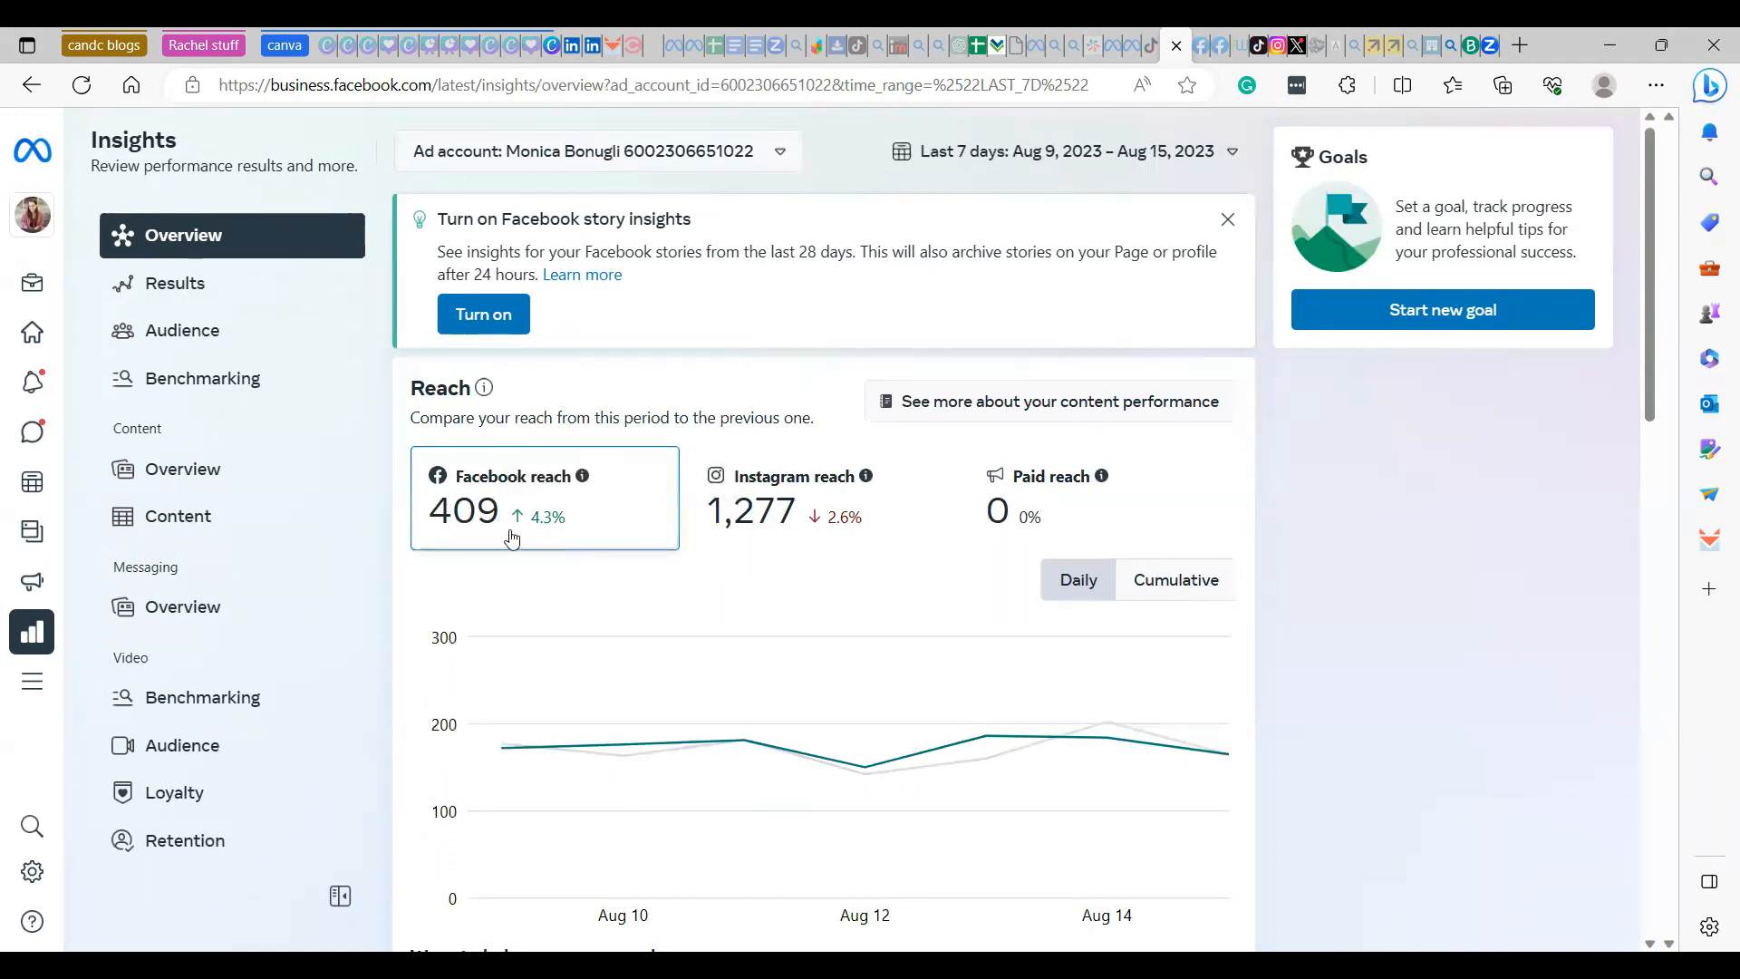
- Examine the reach, growth suggestions, audience and messaging sections of the Insights overview
scroll(831, 625, "down", 4)
scroll(832, 598, "down", 7)
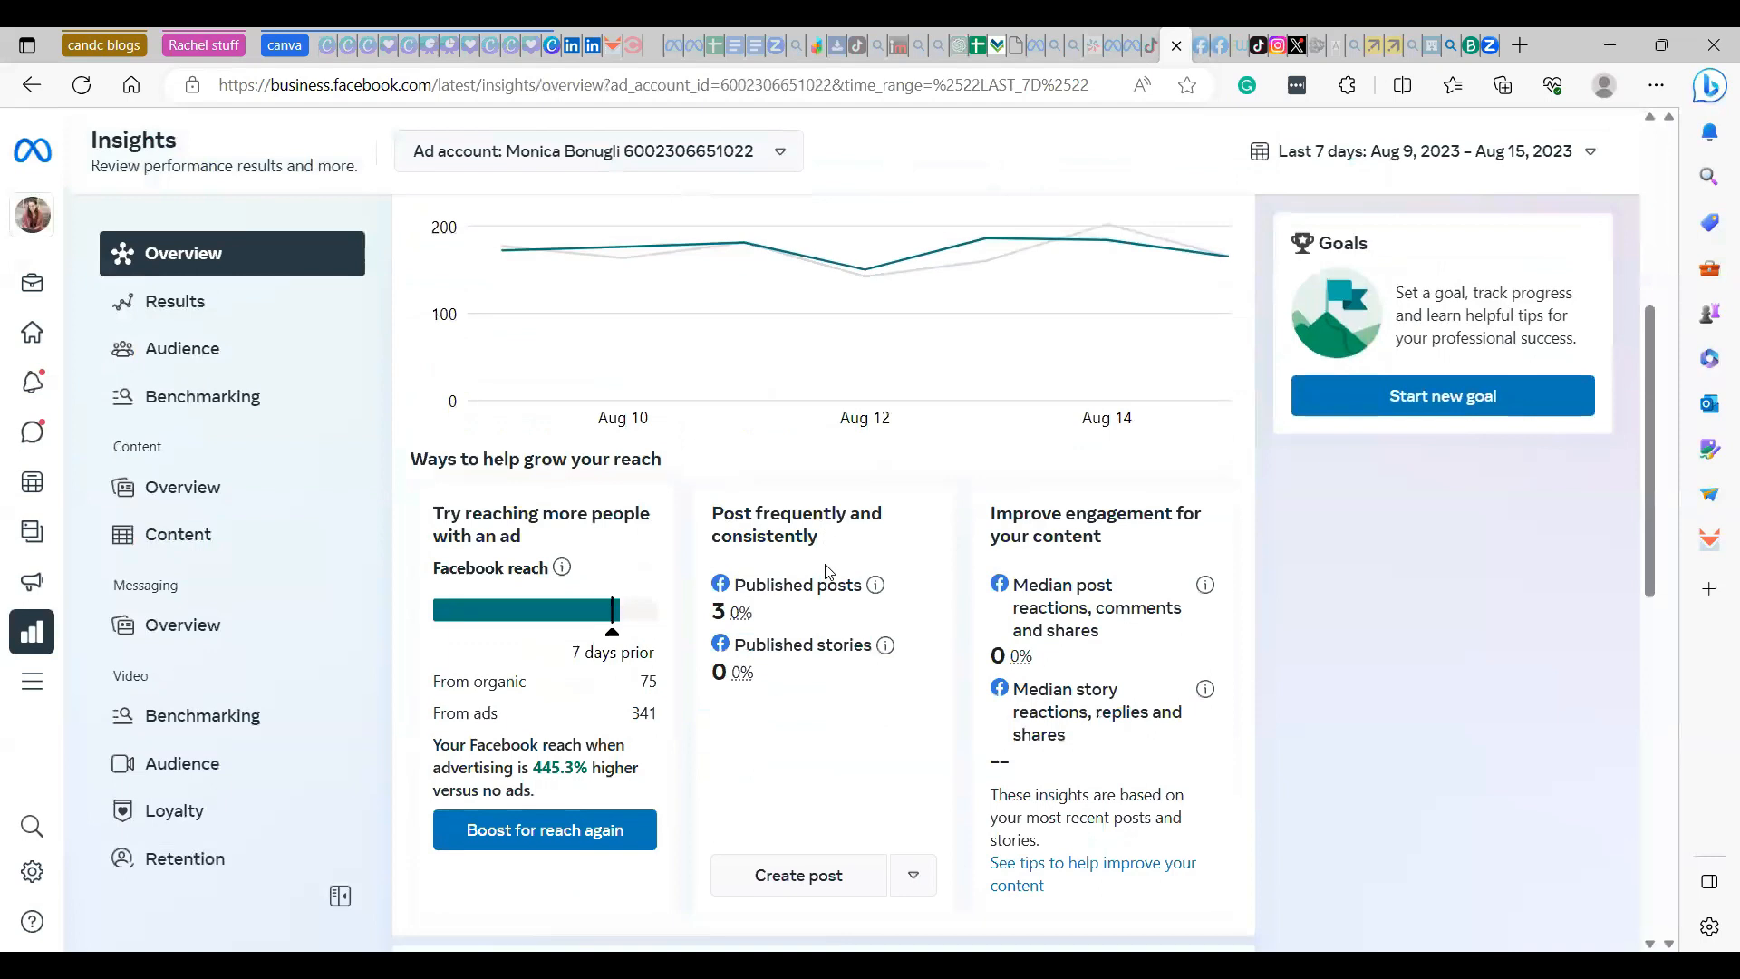
scroll(821, 560, "down", 3)
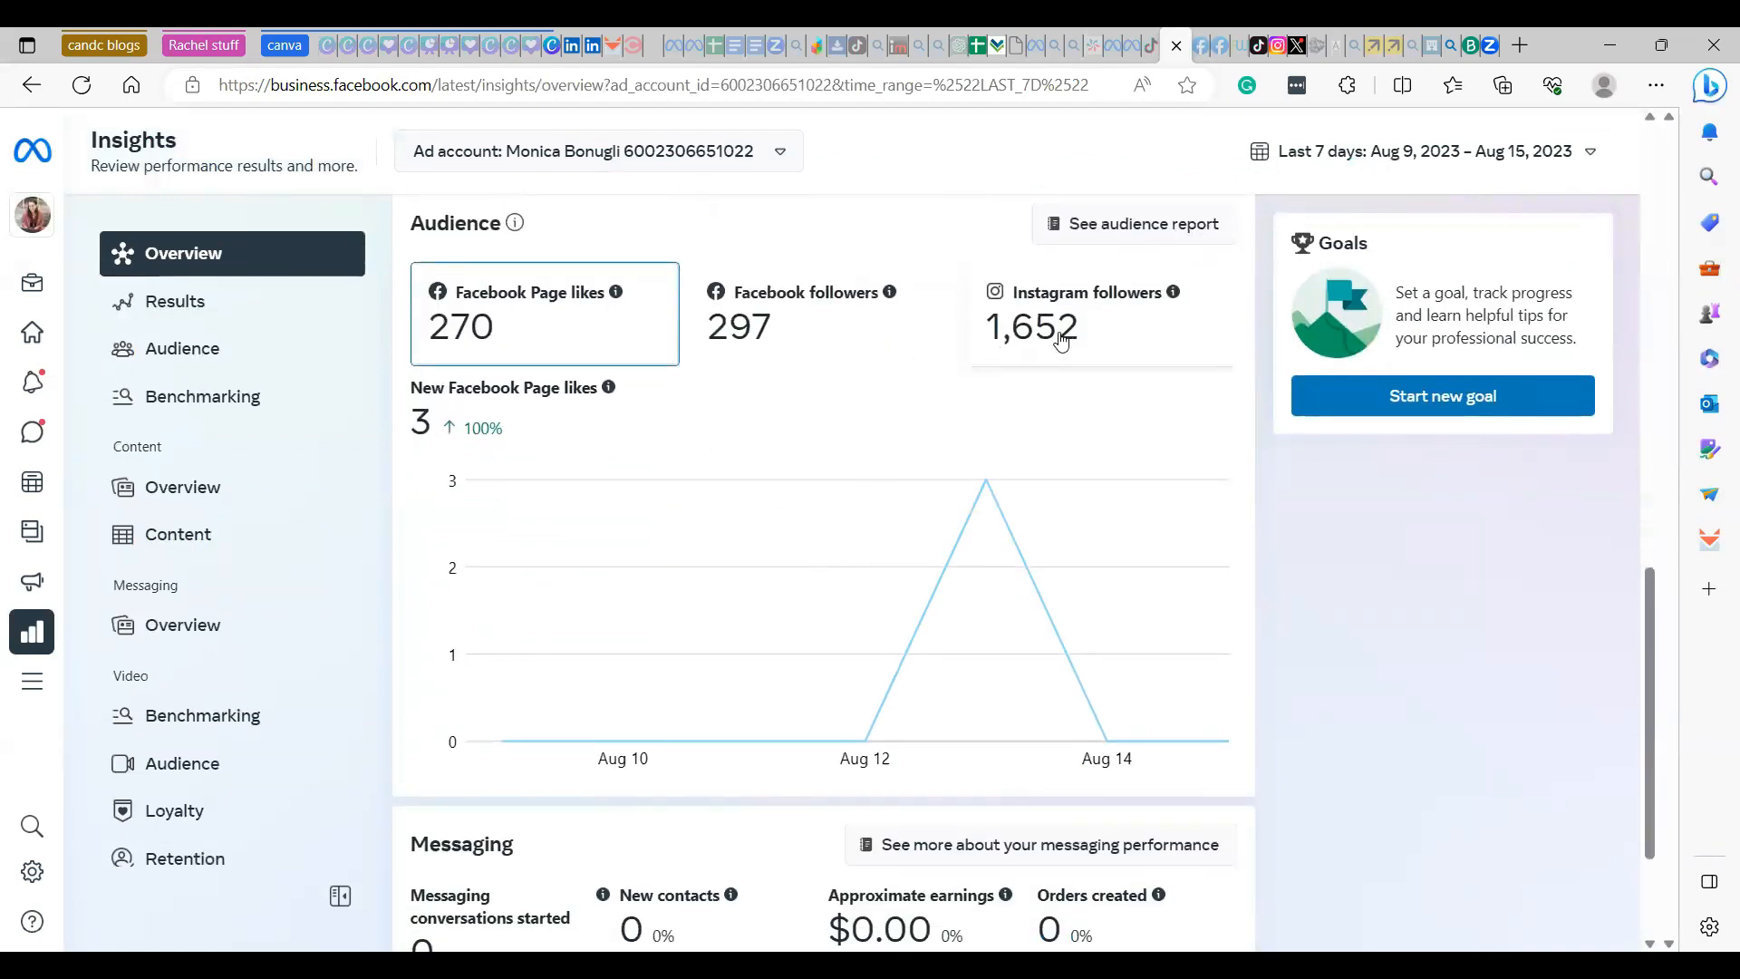
scroll(746, 533, "down", 2)
scroll(746, 533, "up", 3)
- Open the Insights results and examine the charts for reach, page and profile visits, and new likes and follows
left_click(227, 302)
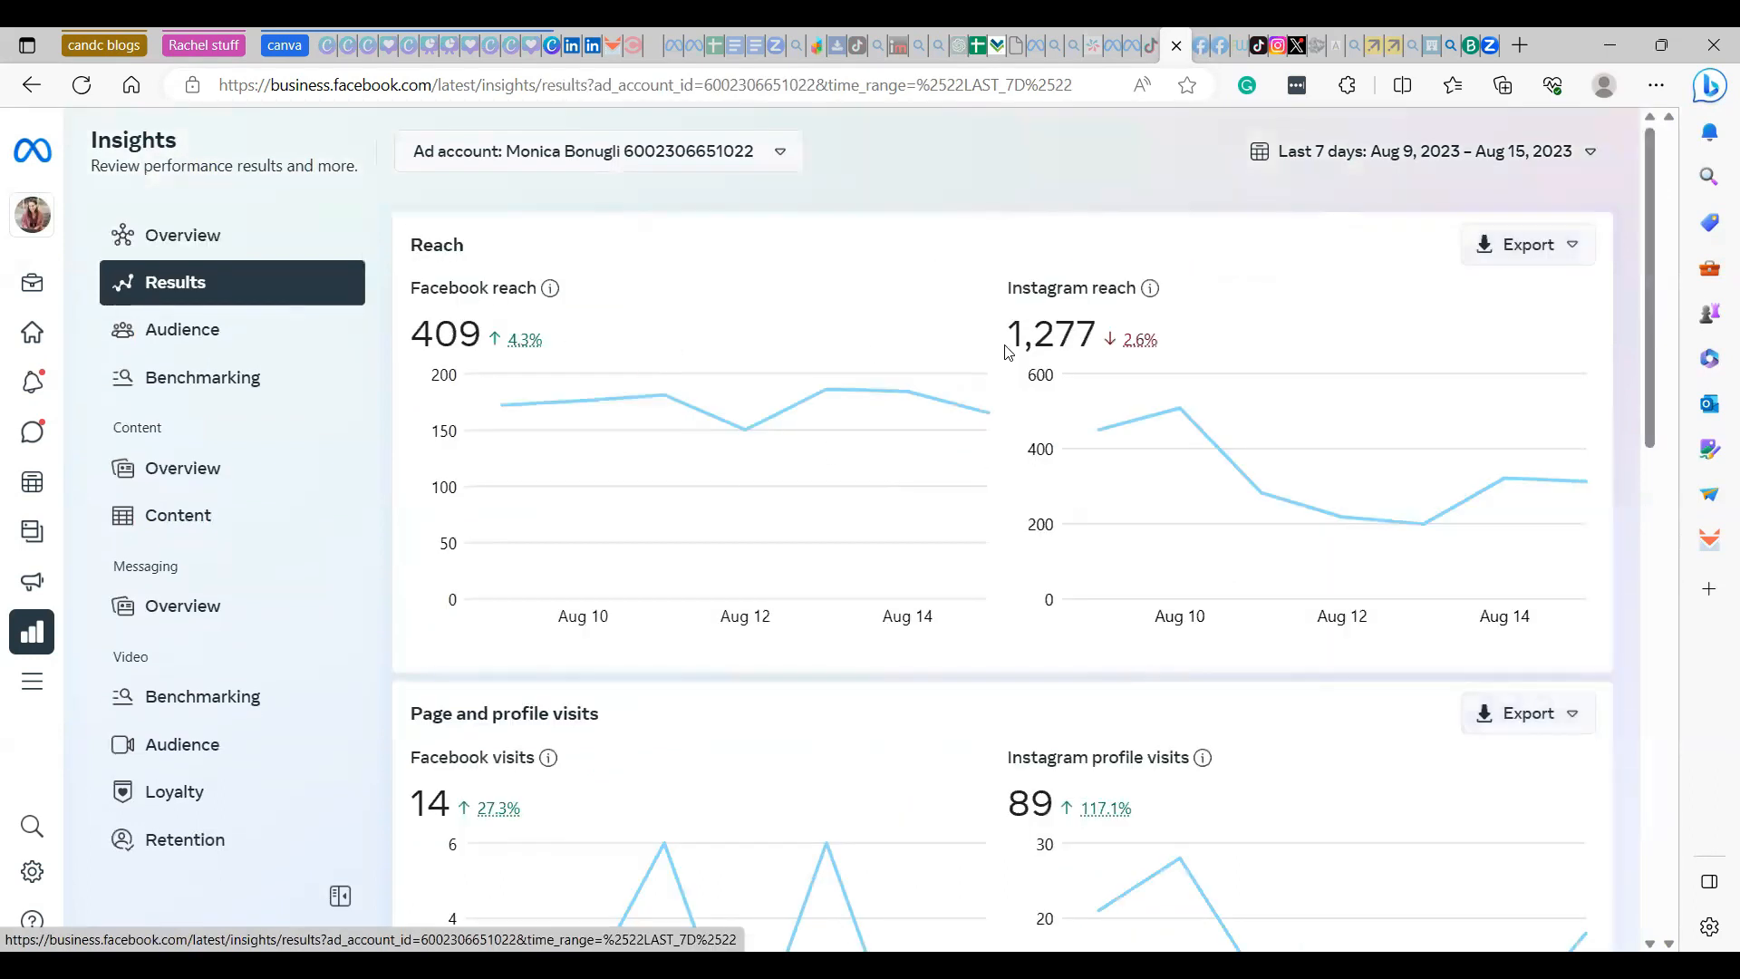
scroll(1153, 404, "down", 4)
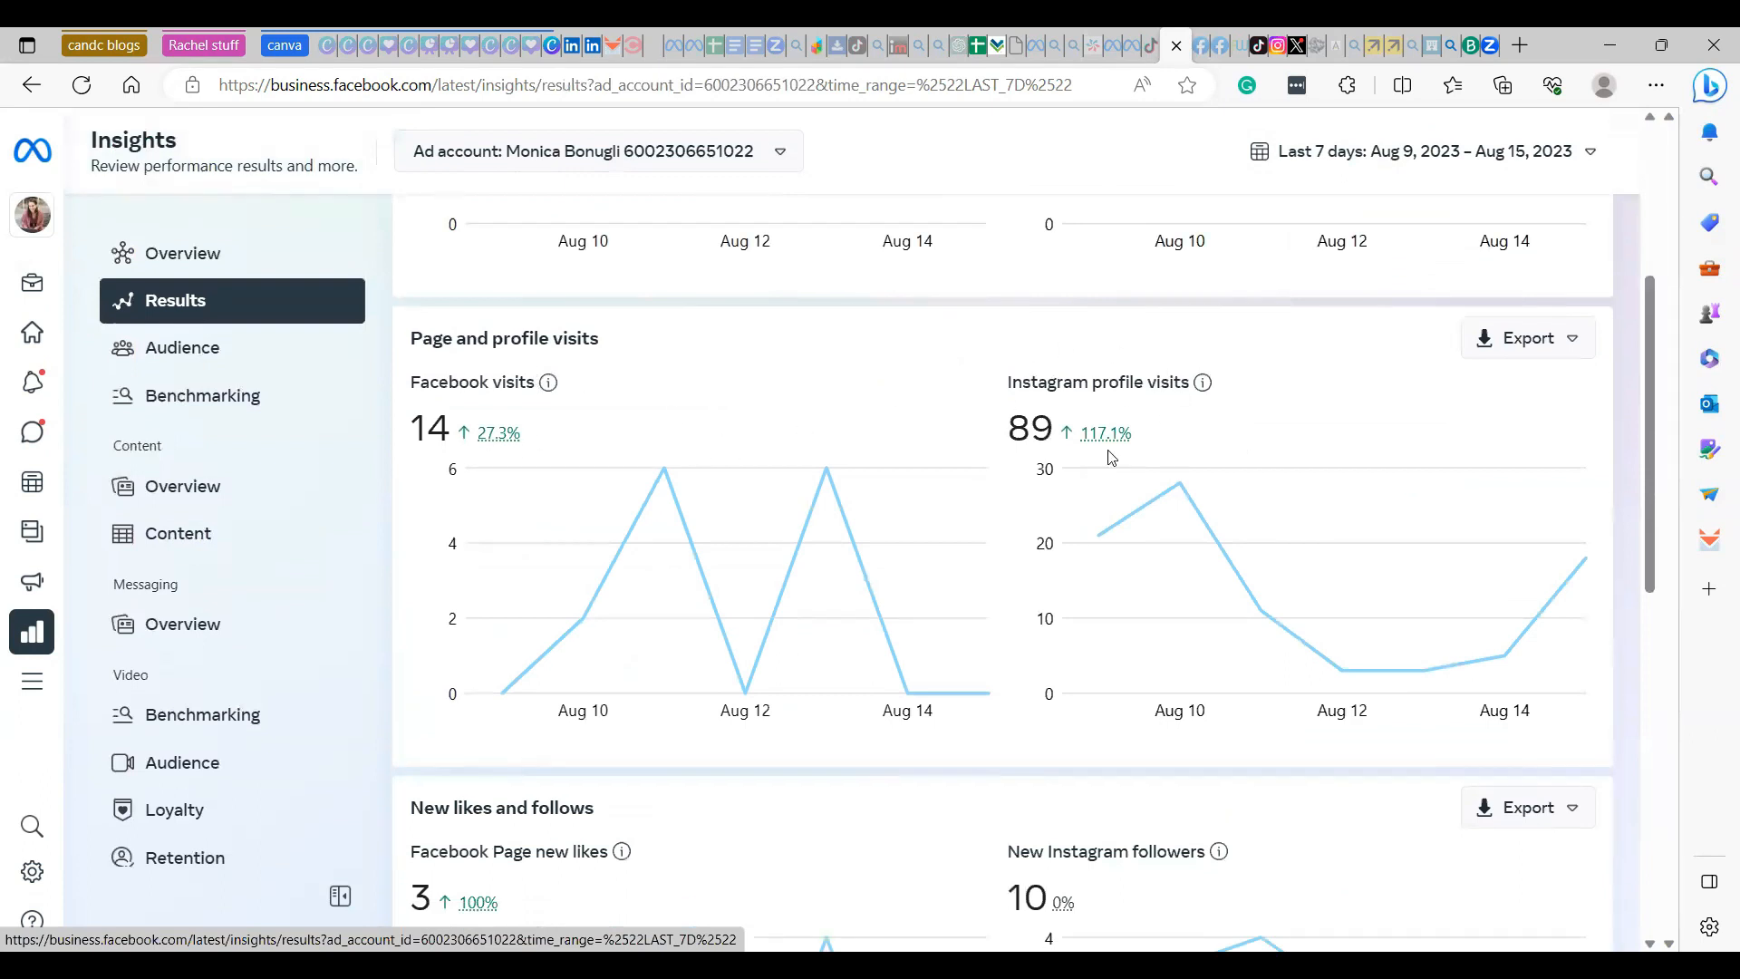
scroll(1112, 456, "down", 4)
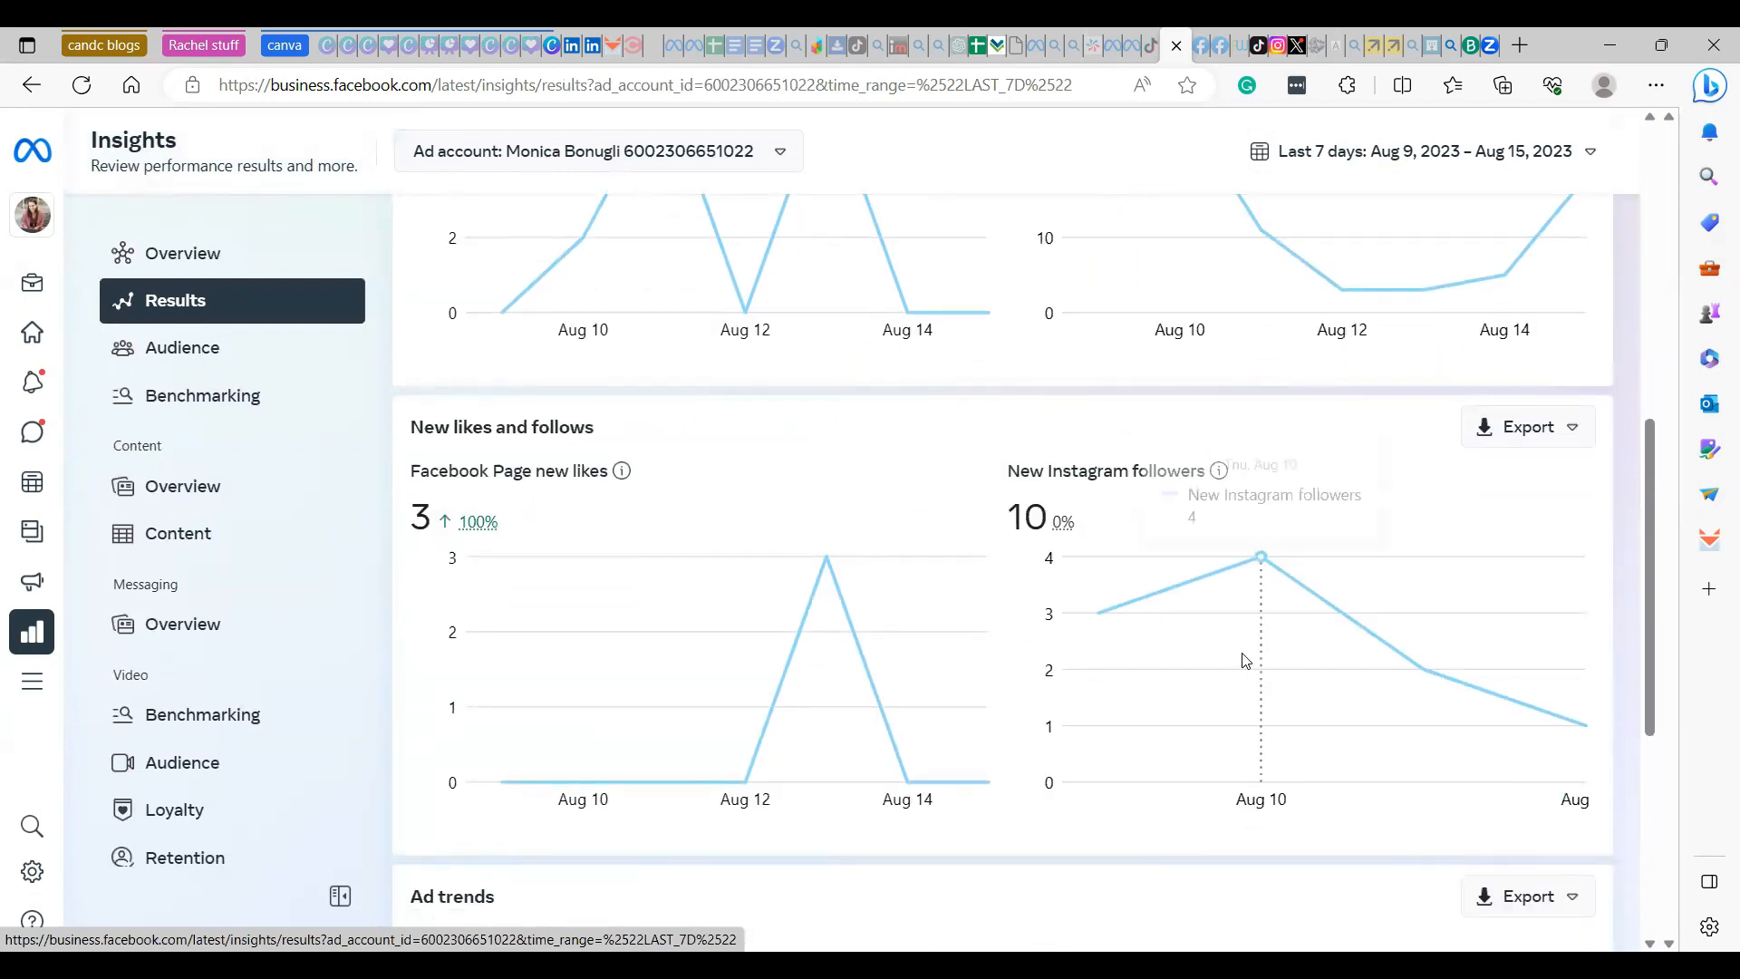
scroll(1242, 652, "down", 6)
- Open the content insights and examine the reach and reactions of the individual posts, reels and stories
left_click(321, 535)
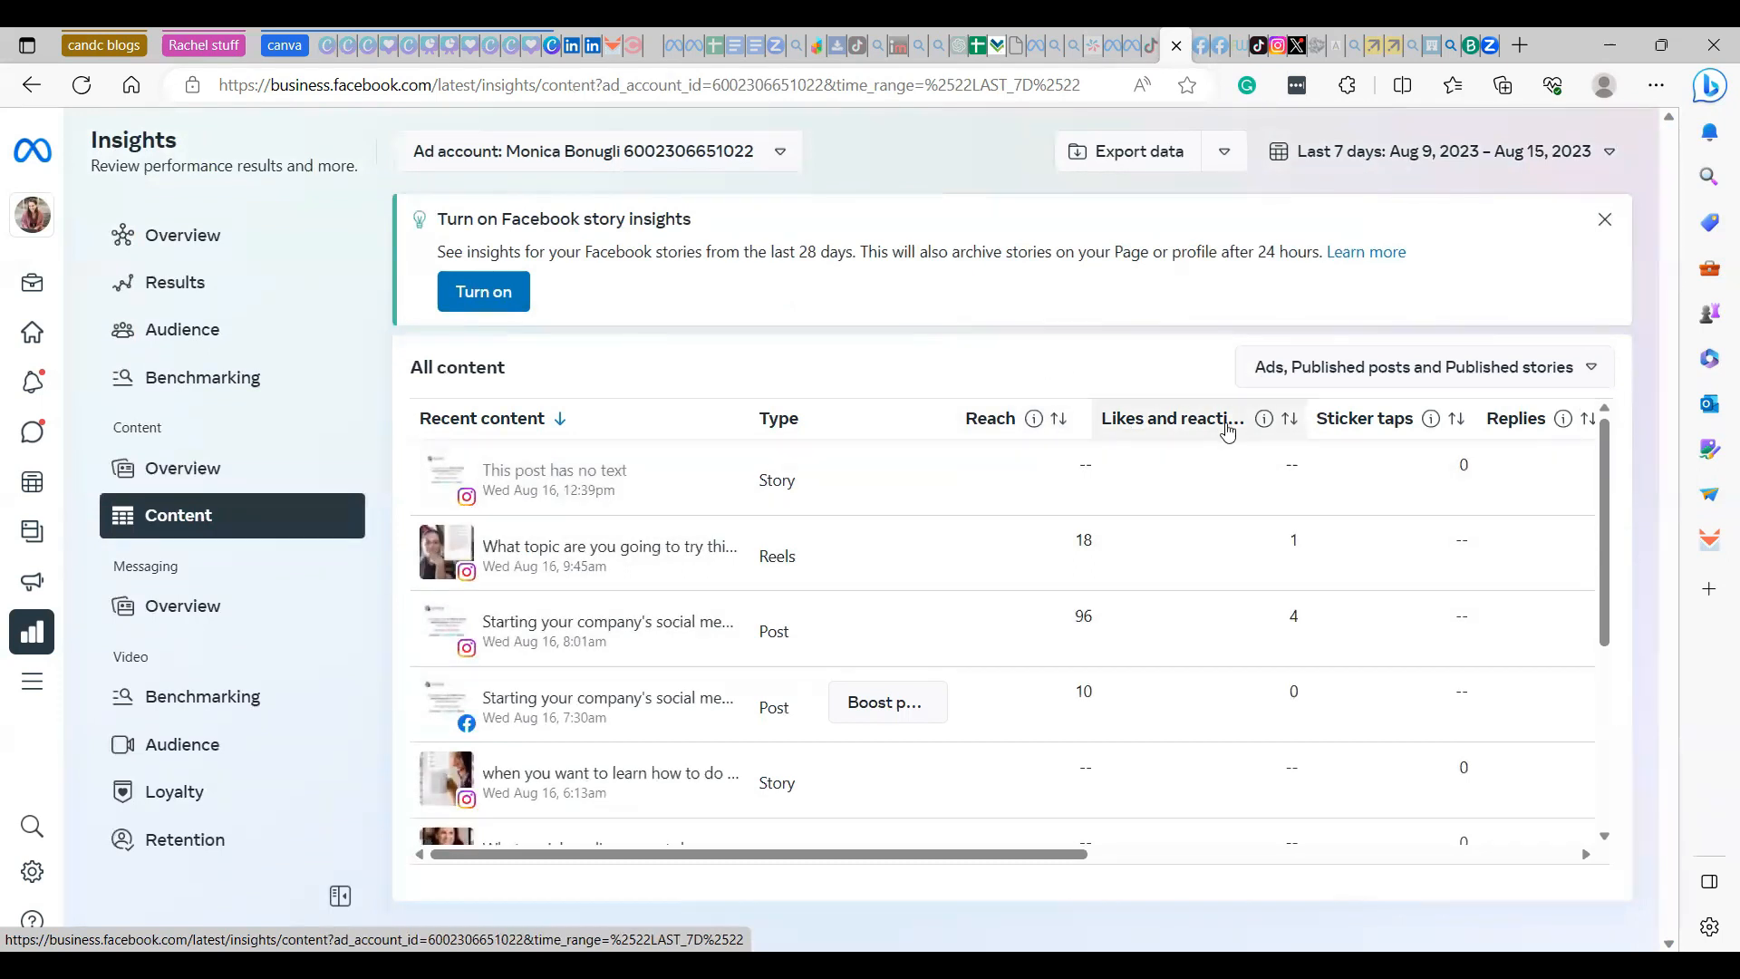
scroll(1244, 543, "down", 1)
scroll(1244, 549, "down", 5)
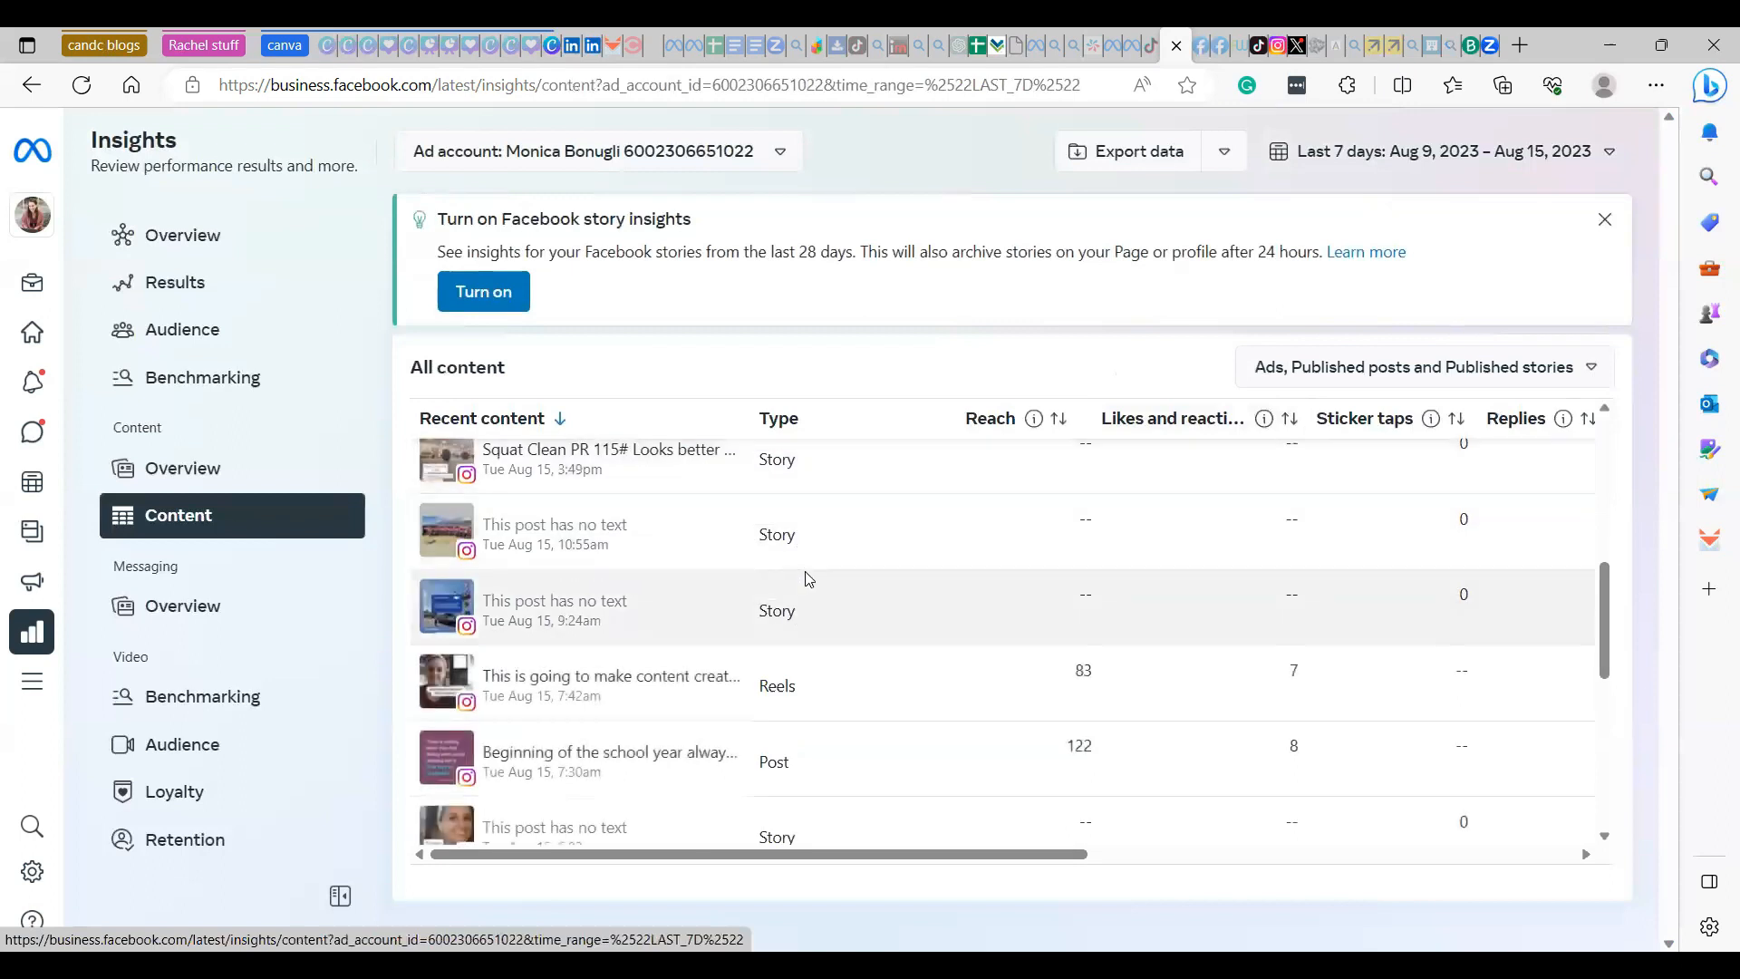
scroll(797, 598, "down", 2)
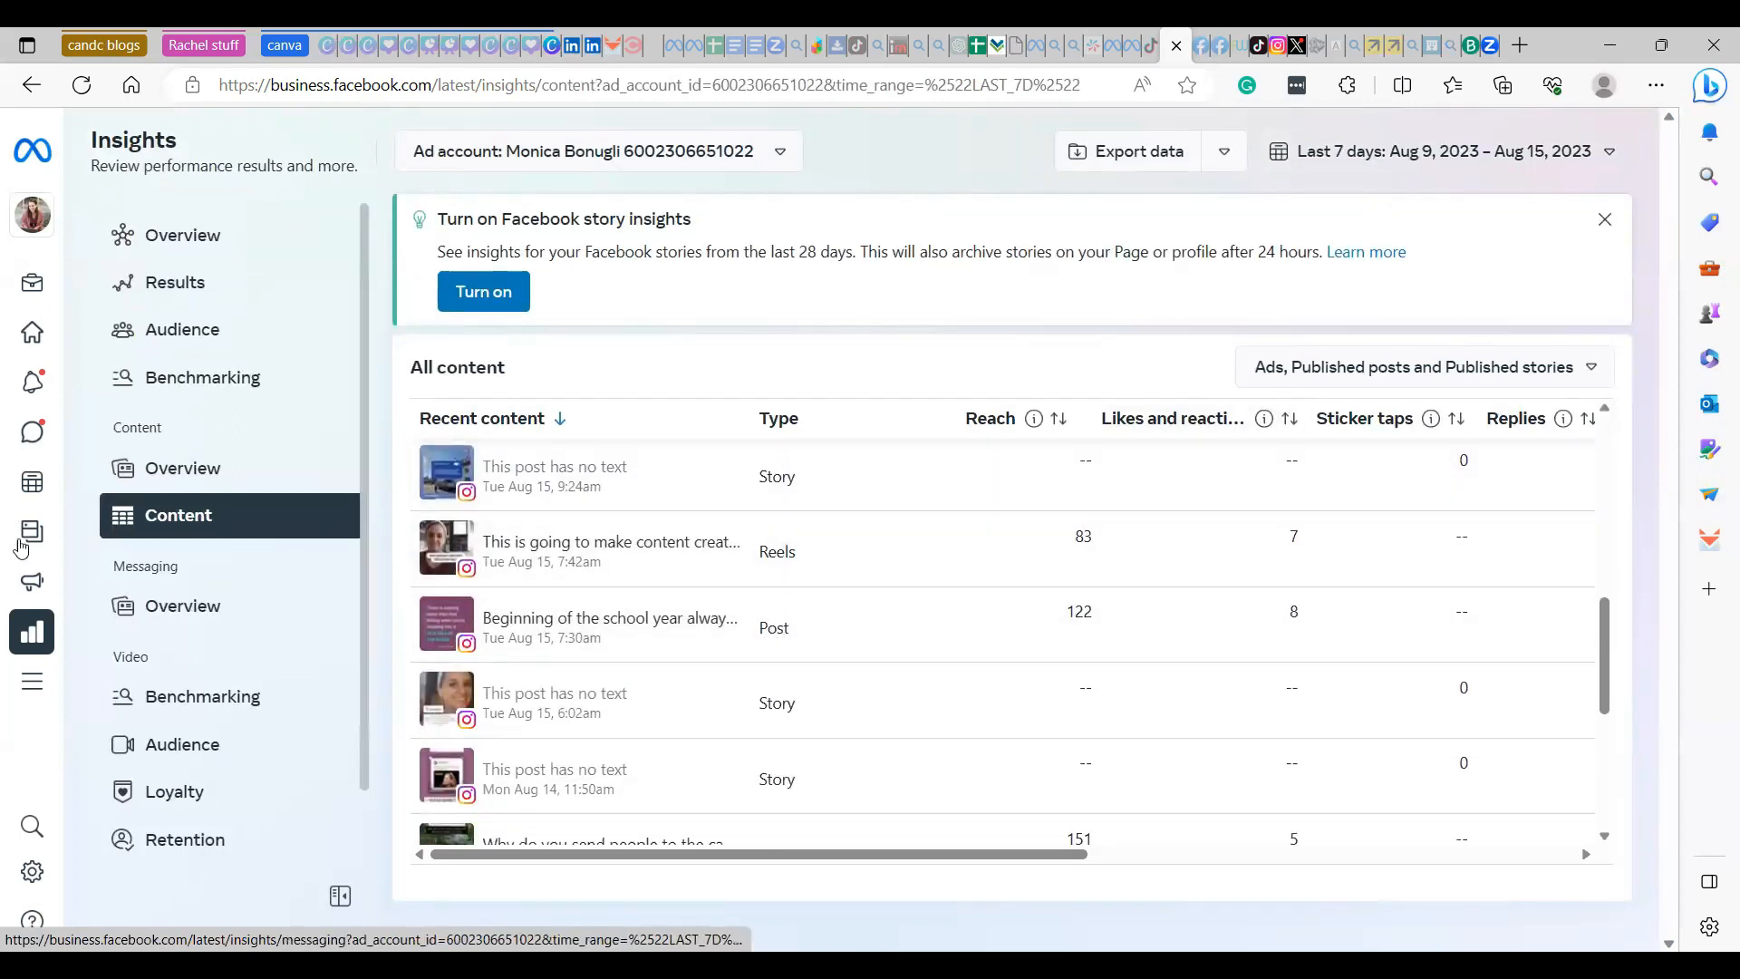
- Open the inbox's Facebook comments and examine the commented post "Do you agree?" from July 27
mouse_move(60, 625)
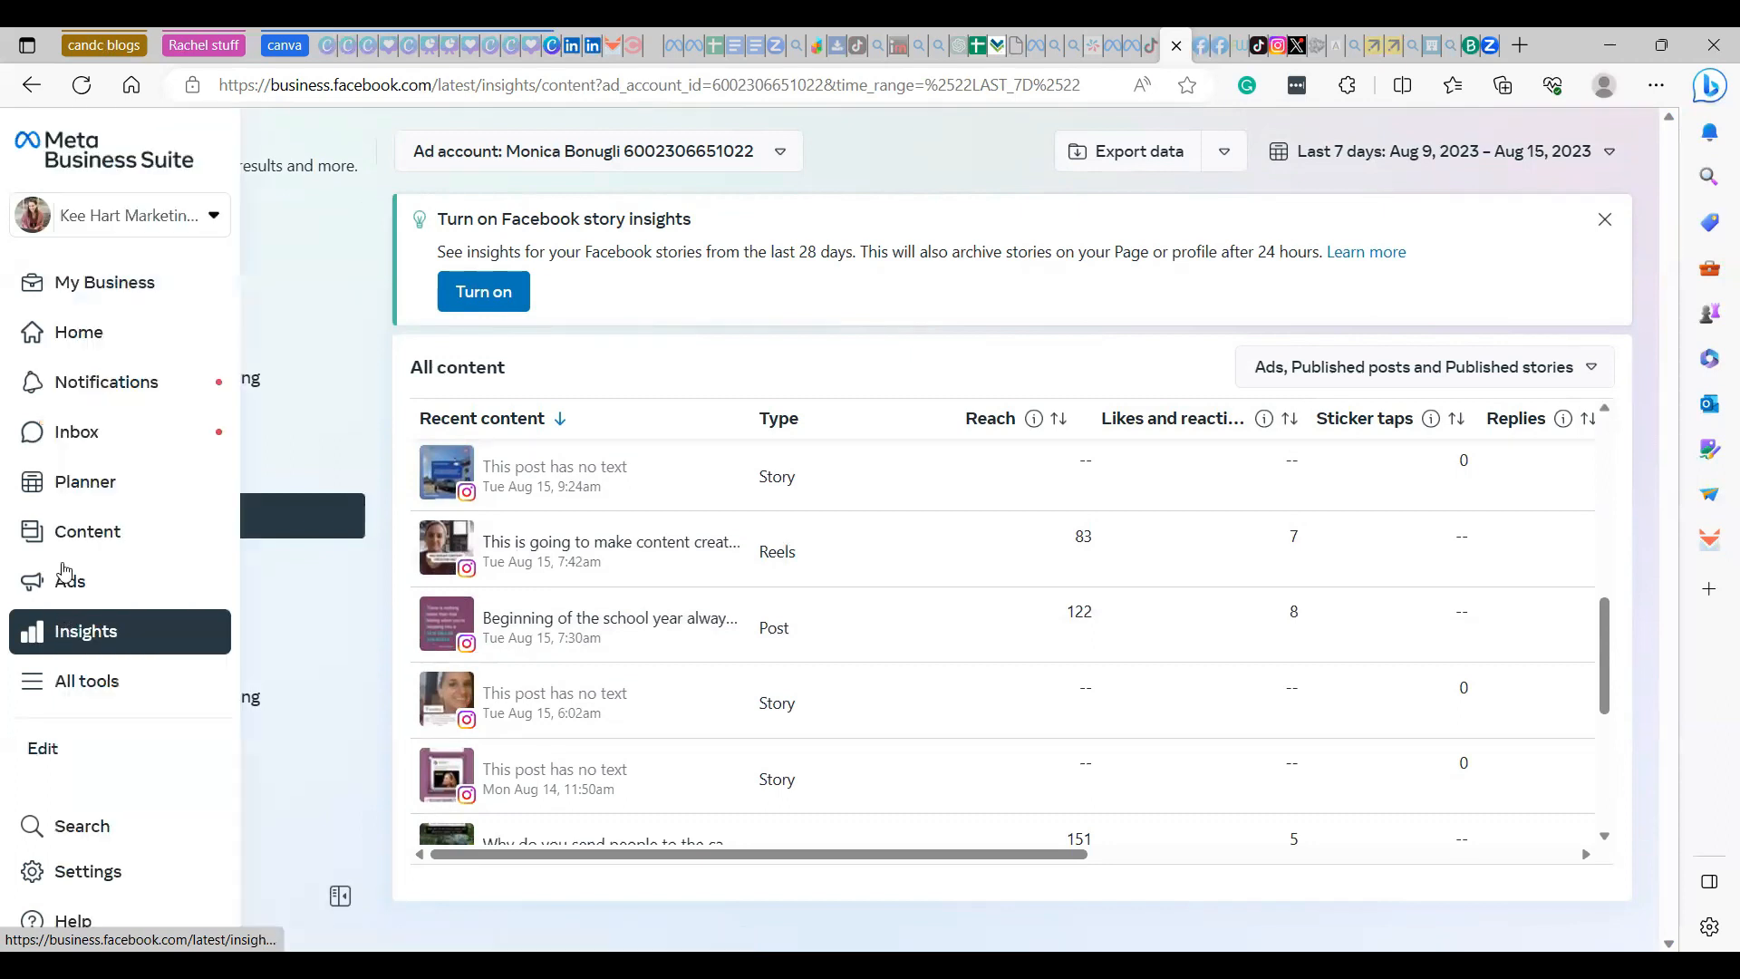
left_click(73, 451)
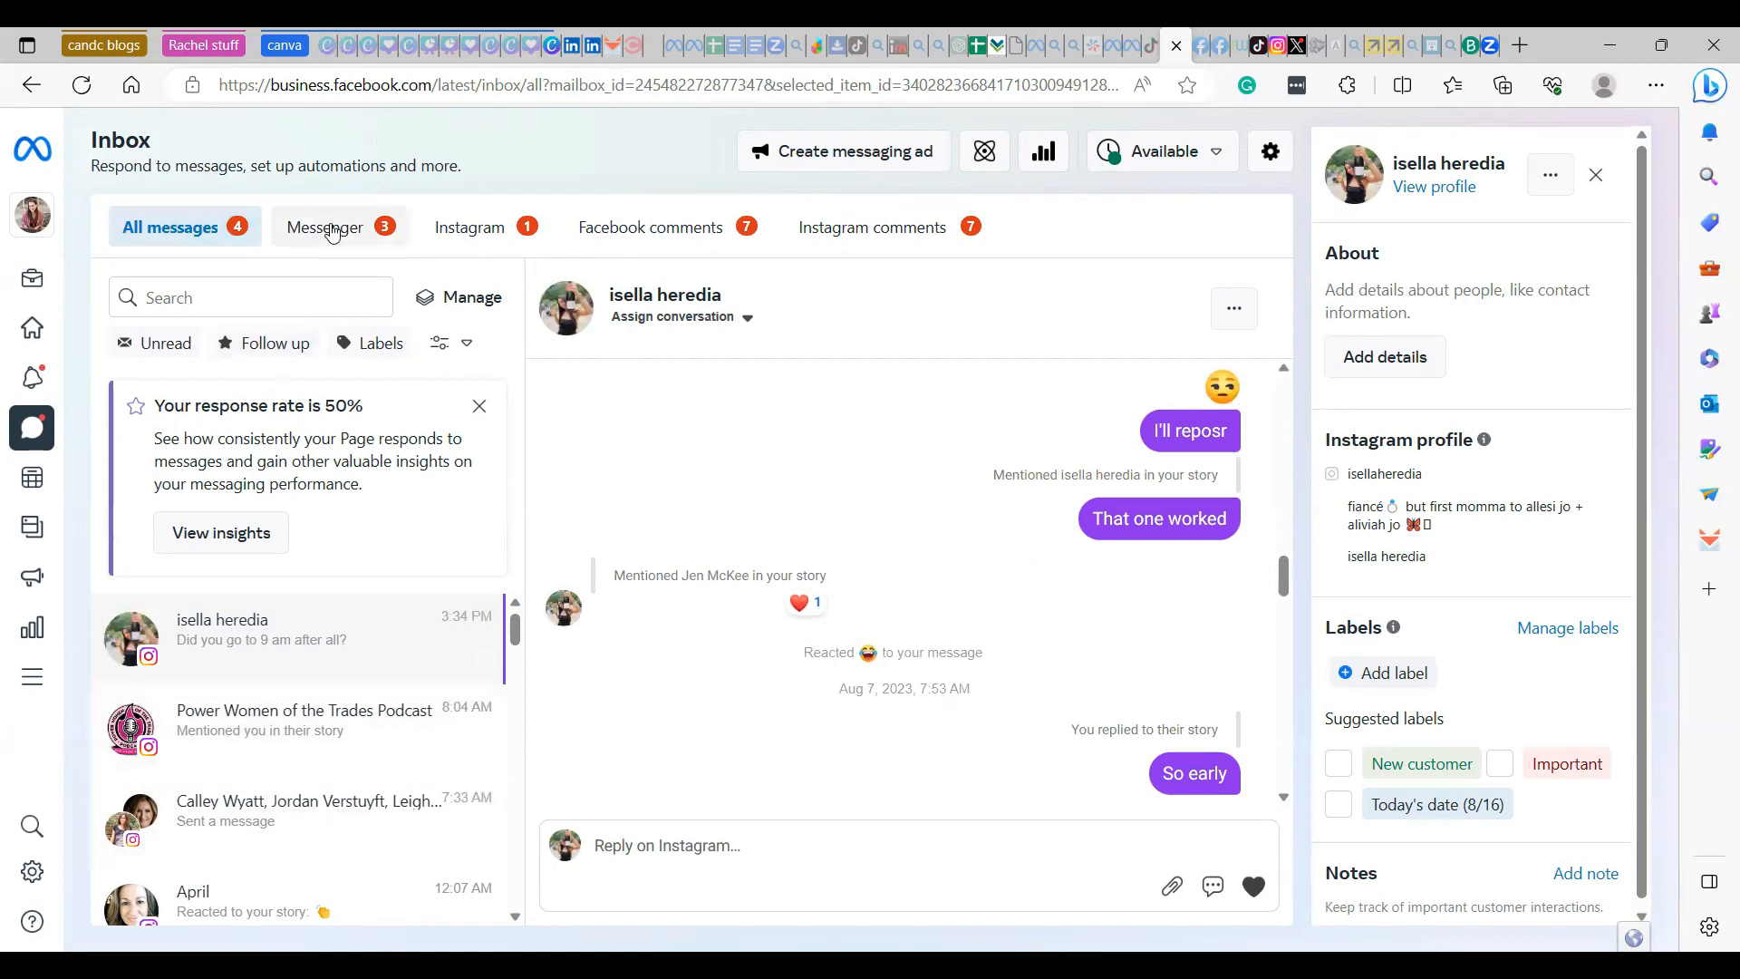
left_click(613, 238)
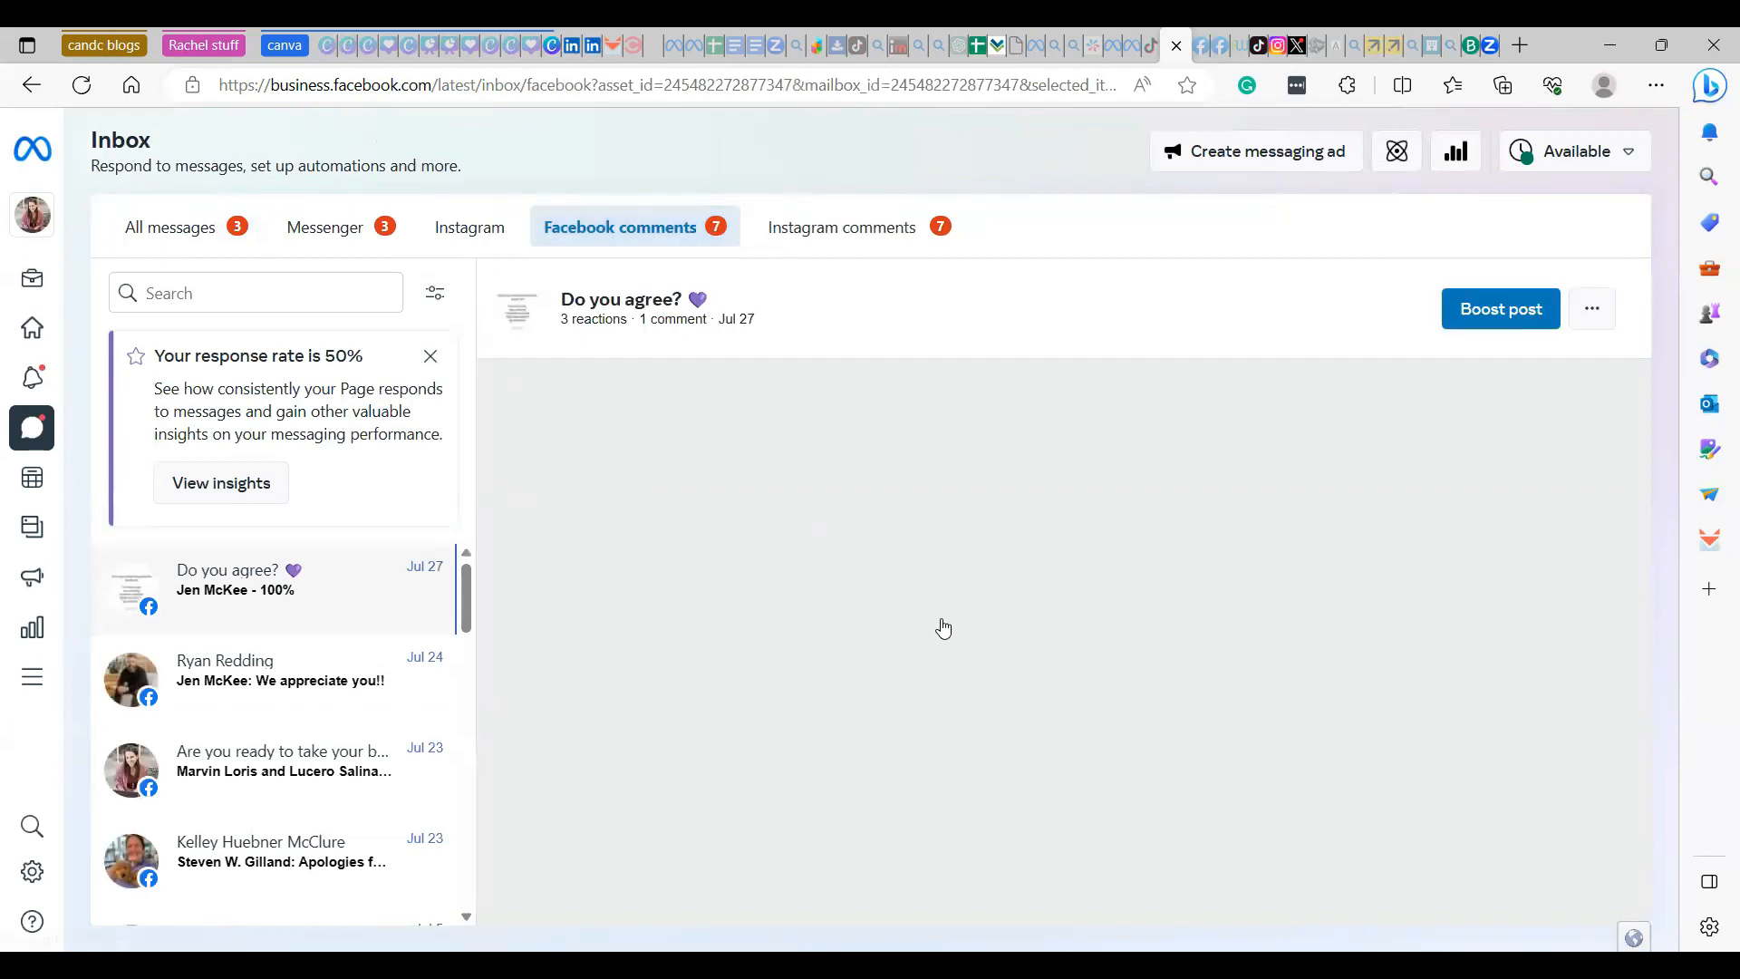
scroll(999, 754, "up", 3)
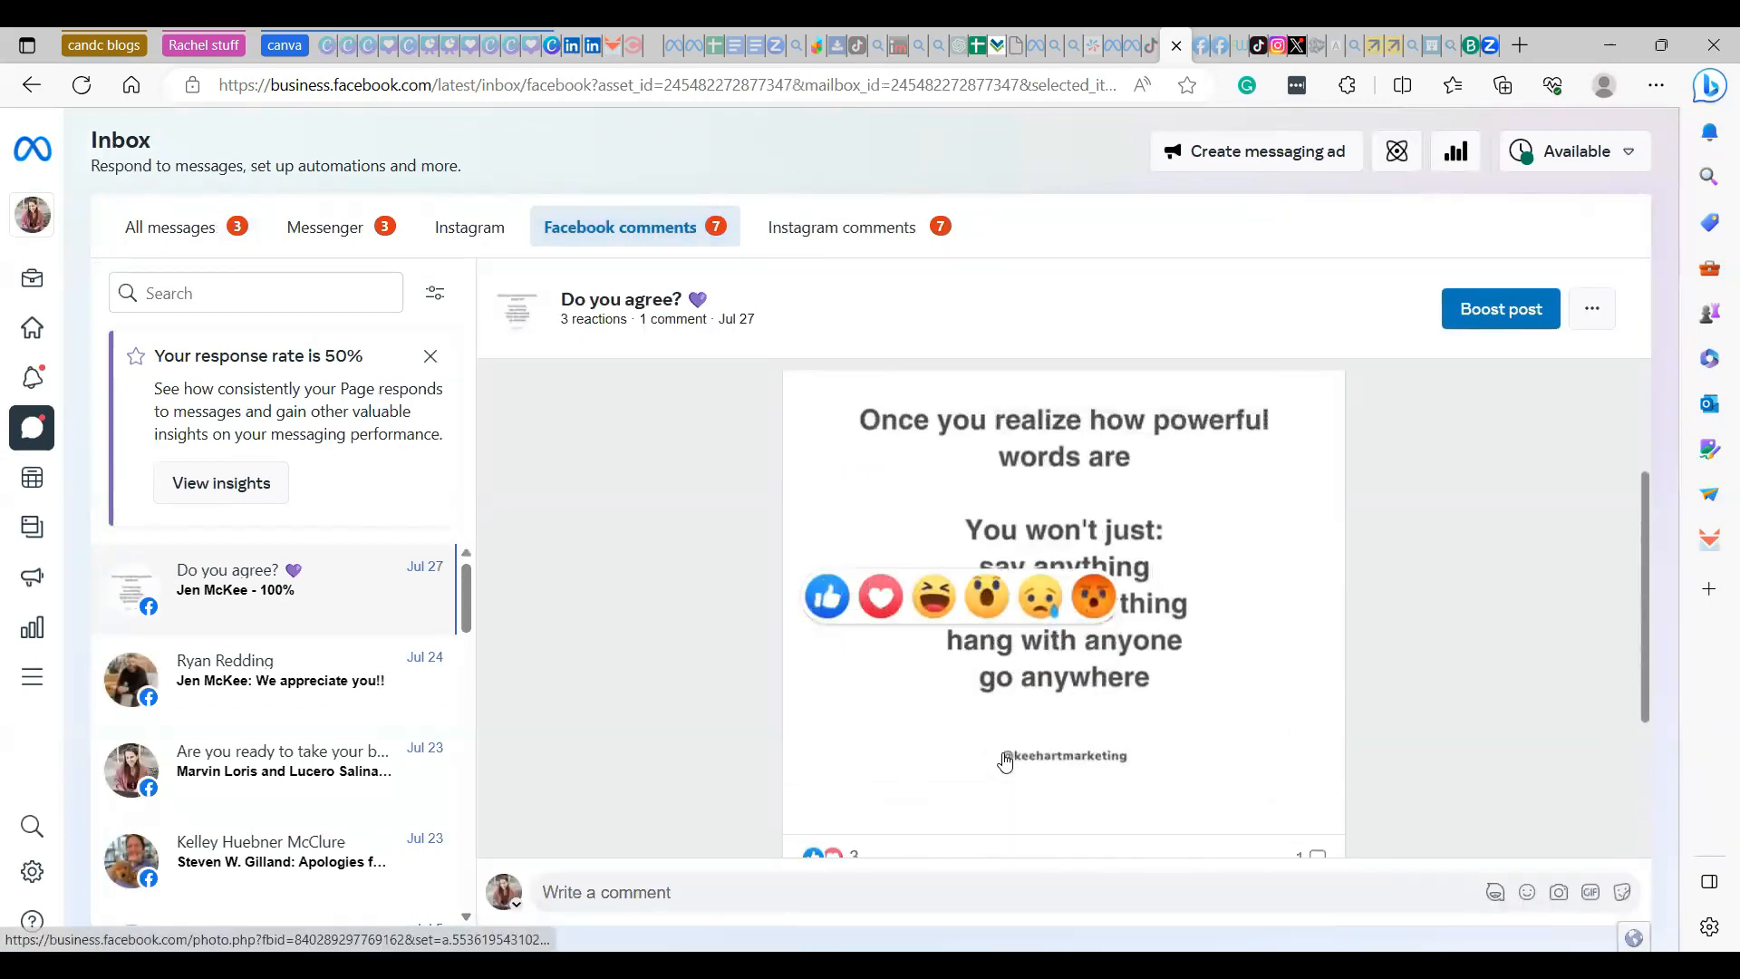
scroll(1001, 725, "up", 2)
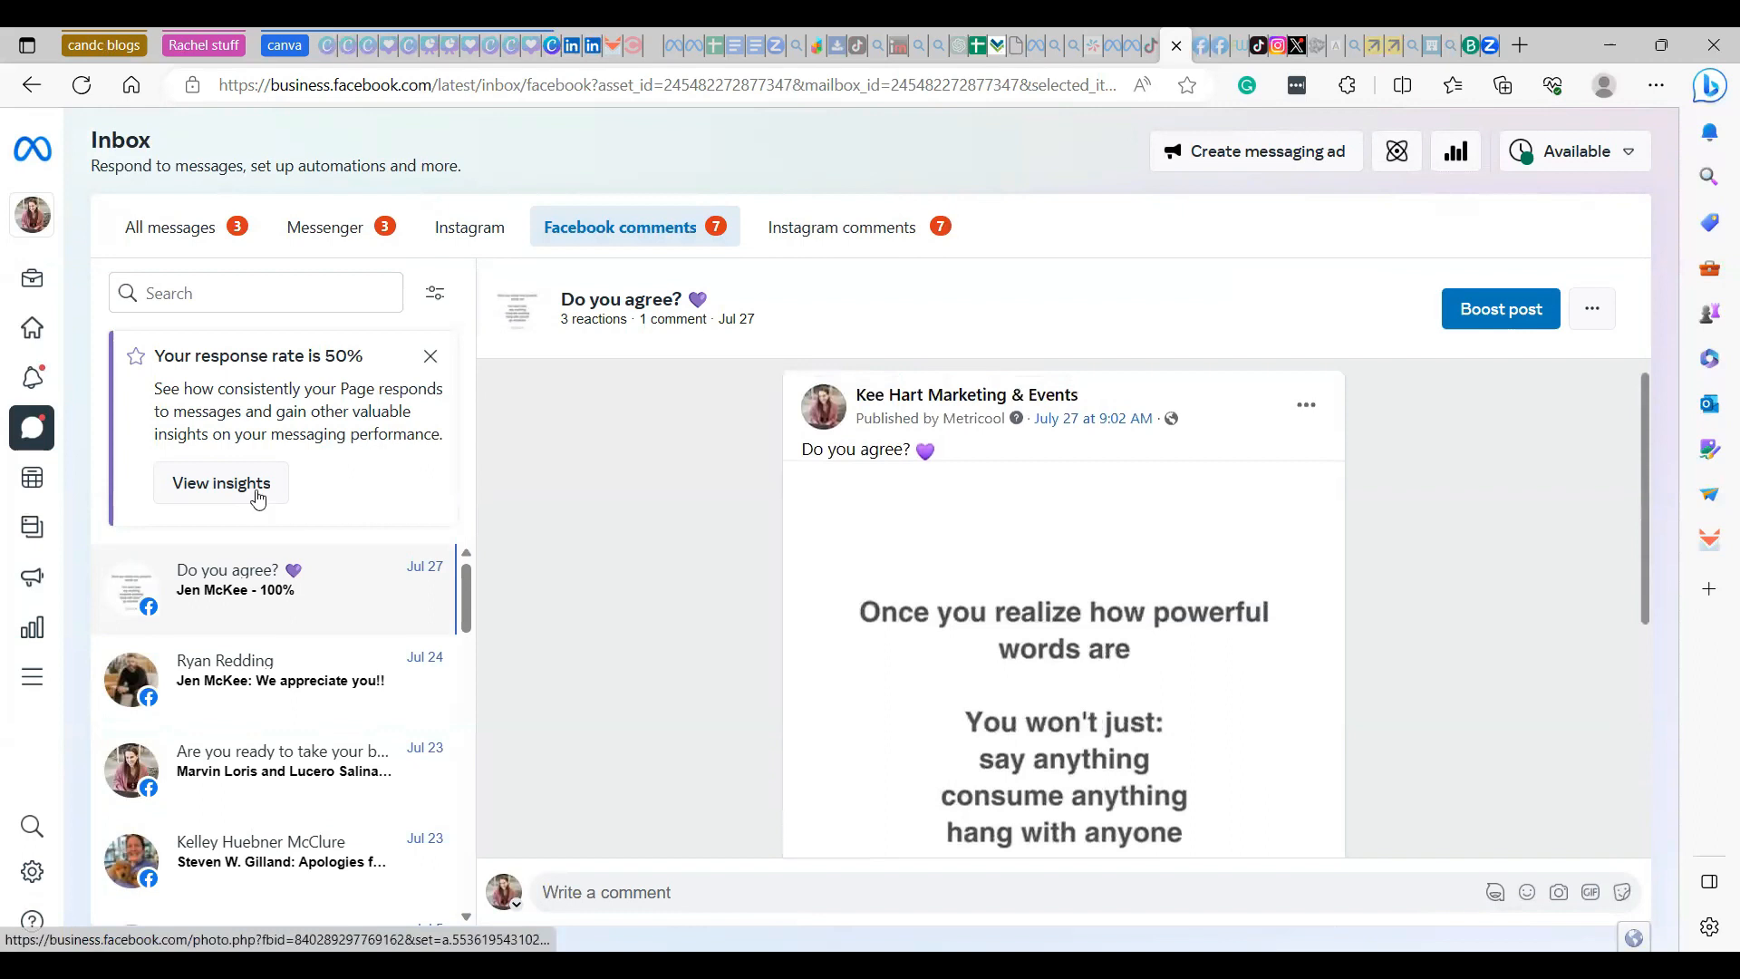
- Open the notifications, send the 7 suggested Page invites to people who reacted to posts, and look through the other notifications
left_click(86, 377)
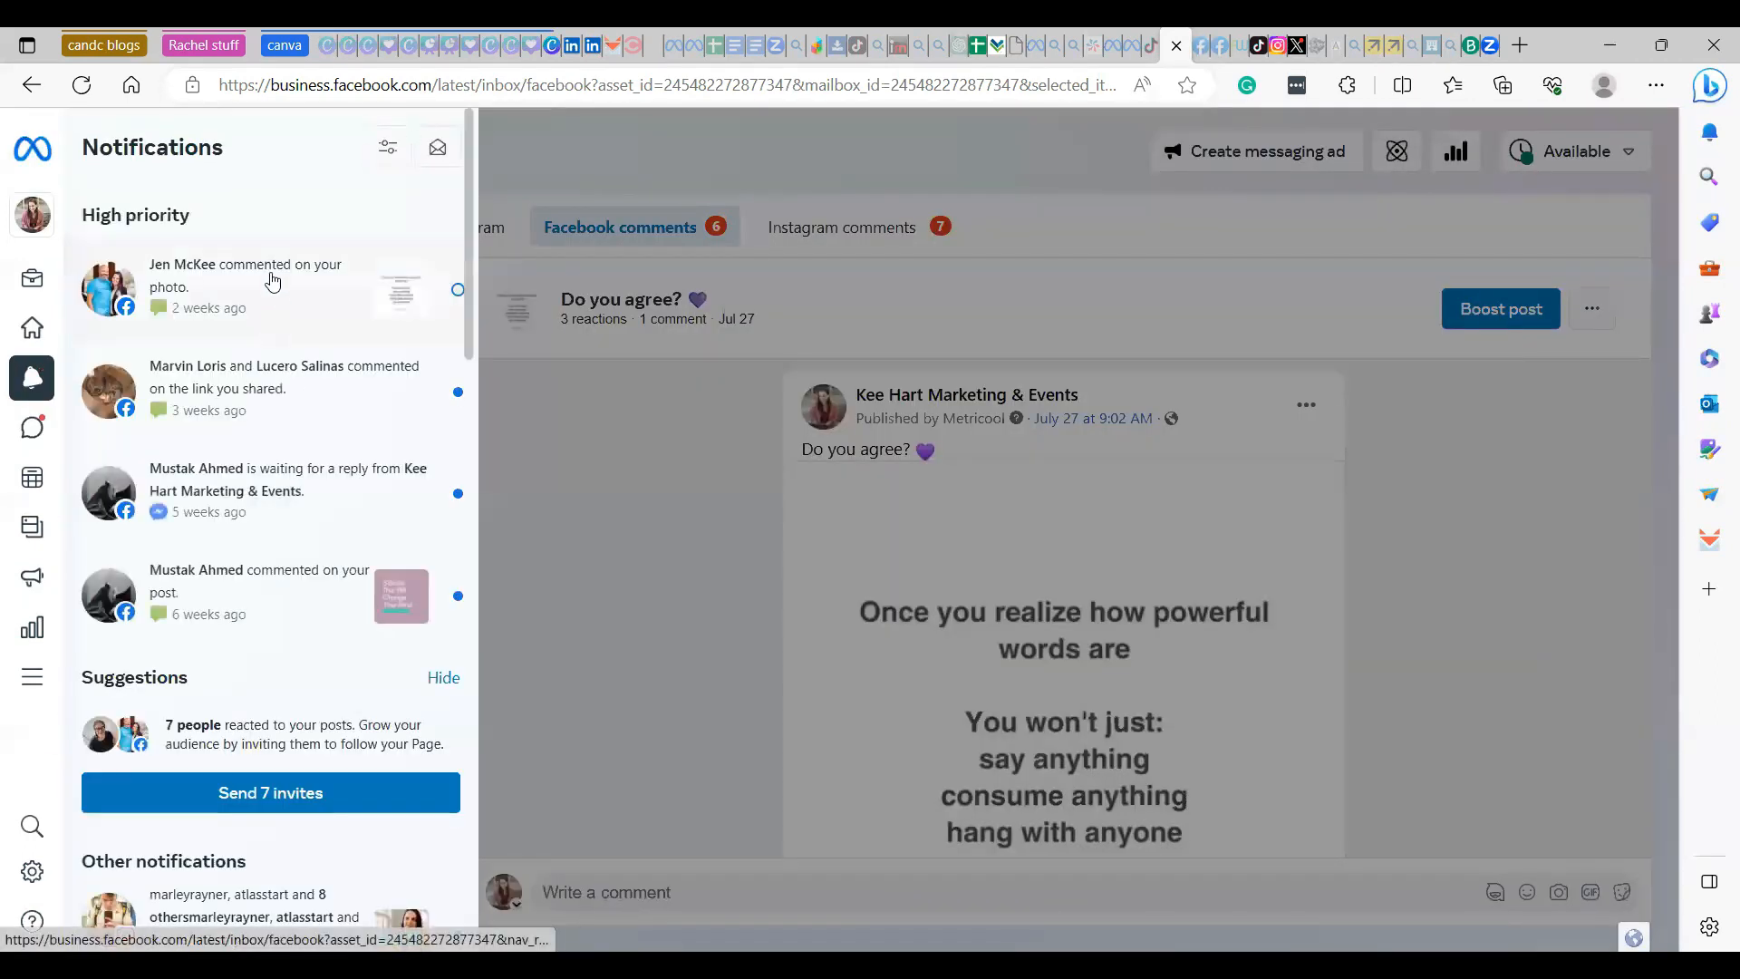
mouse_move(24, 379)
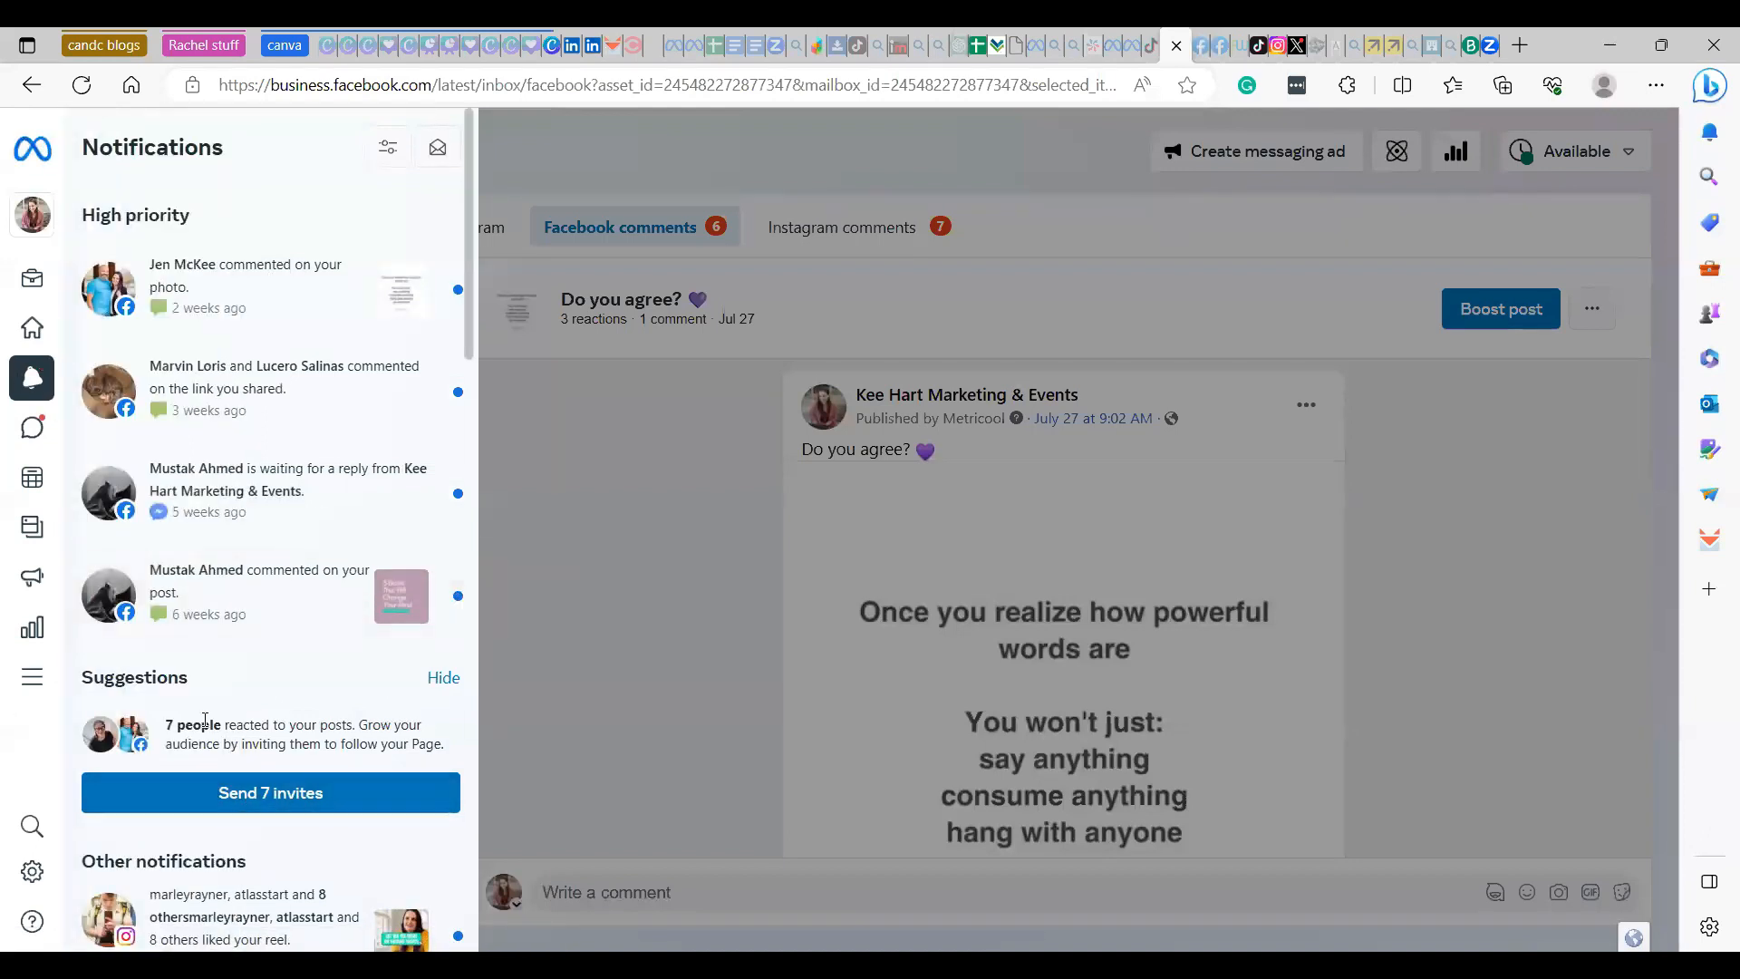
left_click(241, 795)
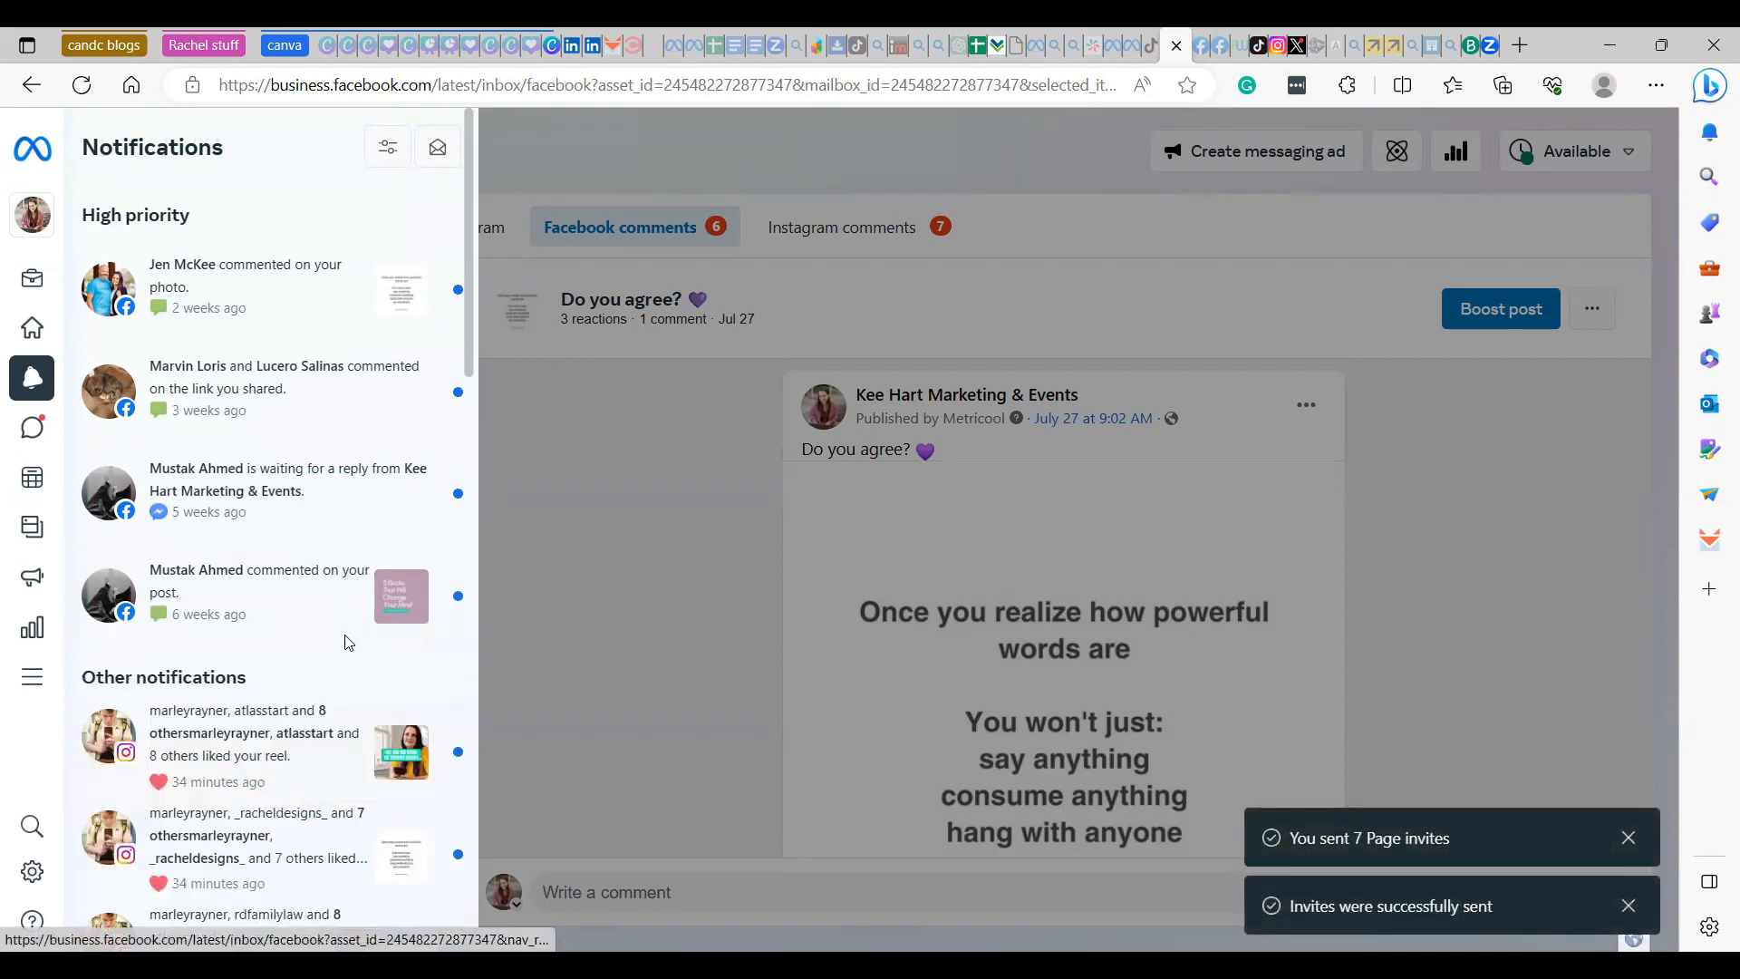
scroll(341, 641, "down", 2)
scroll(340, 641, "down", 2)
scroll(340, 641, "down", 2)
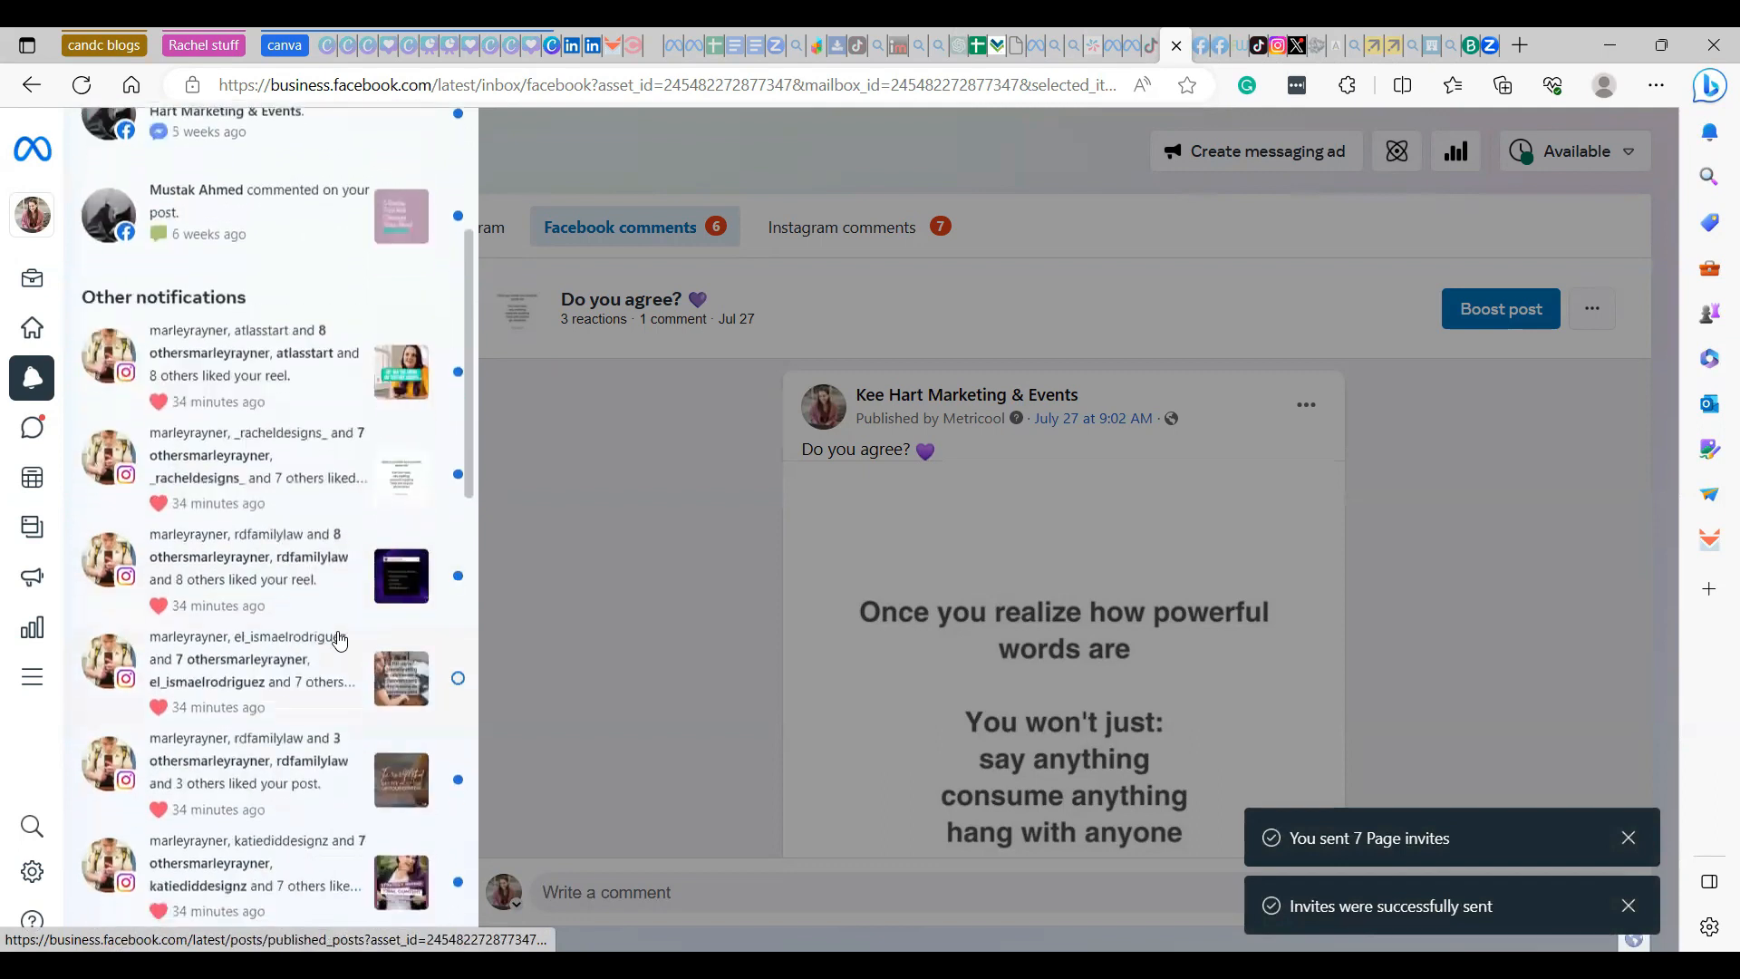
scroll(340, 640, "up", 6)
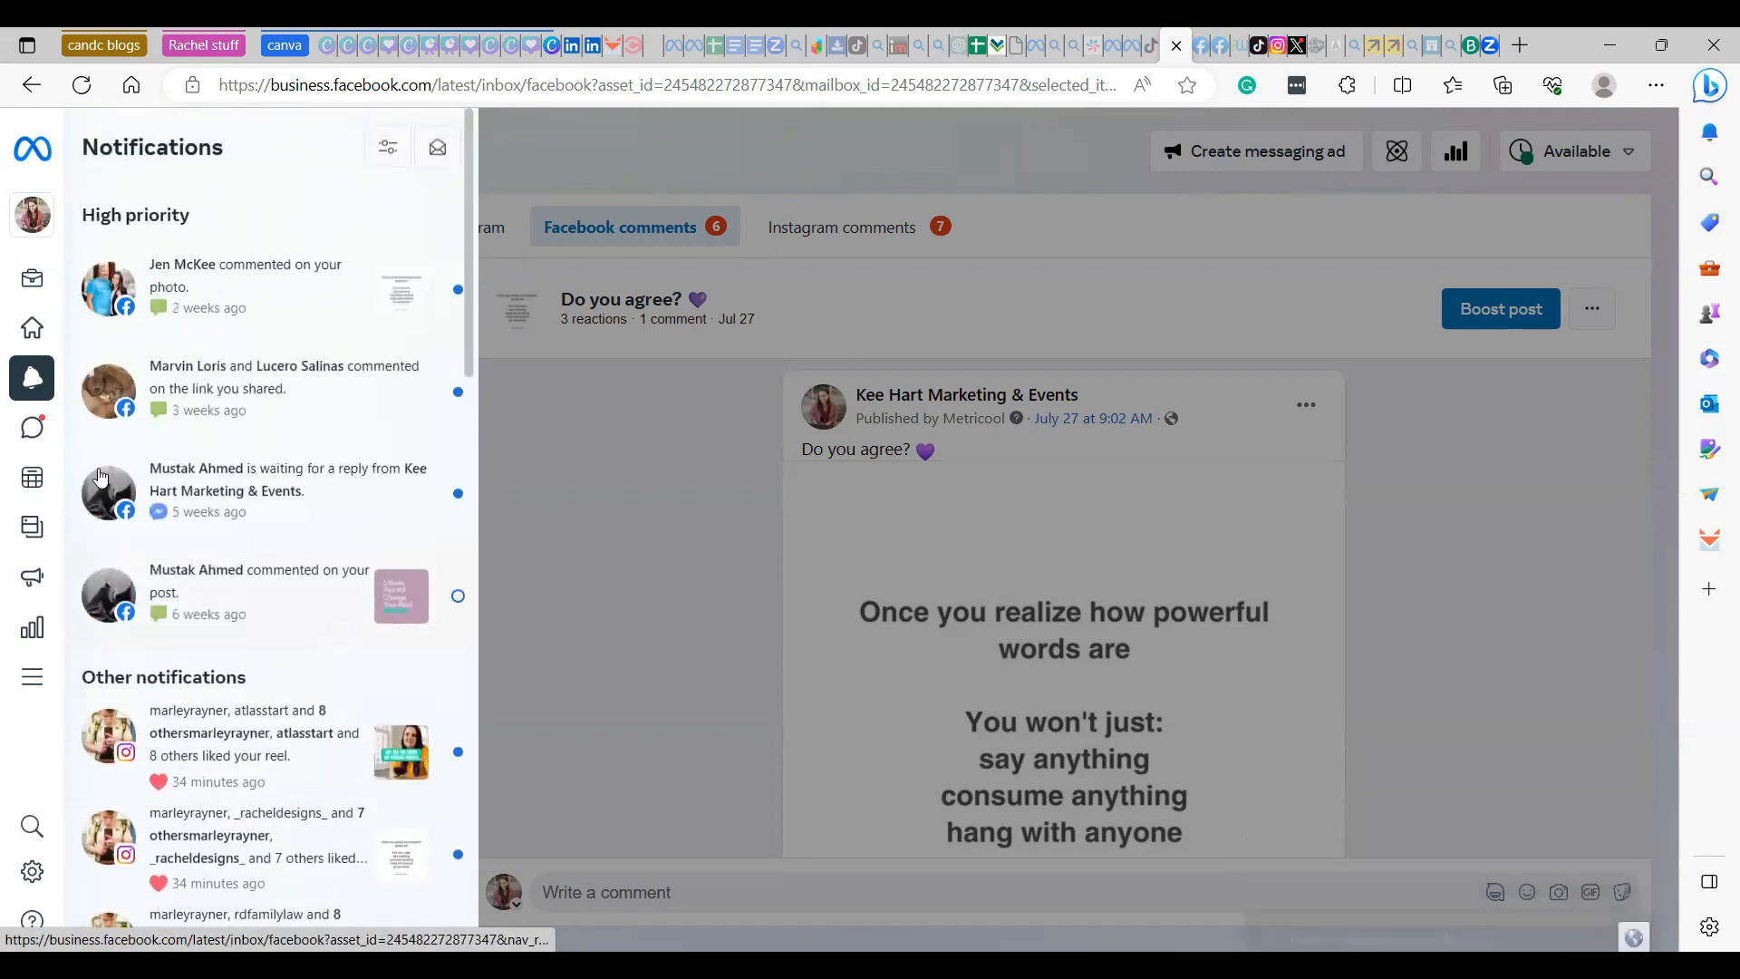
mouse_move(34, 337)
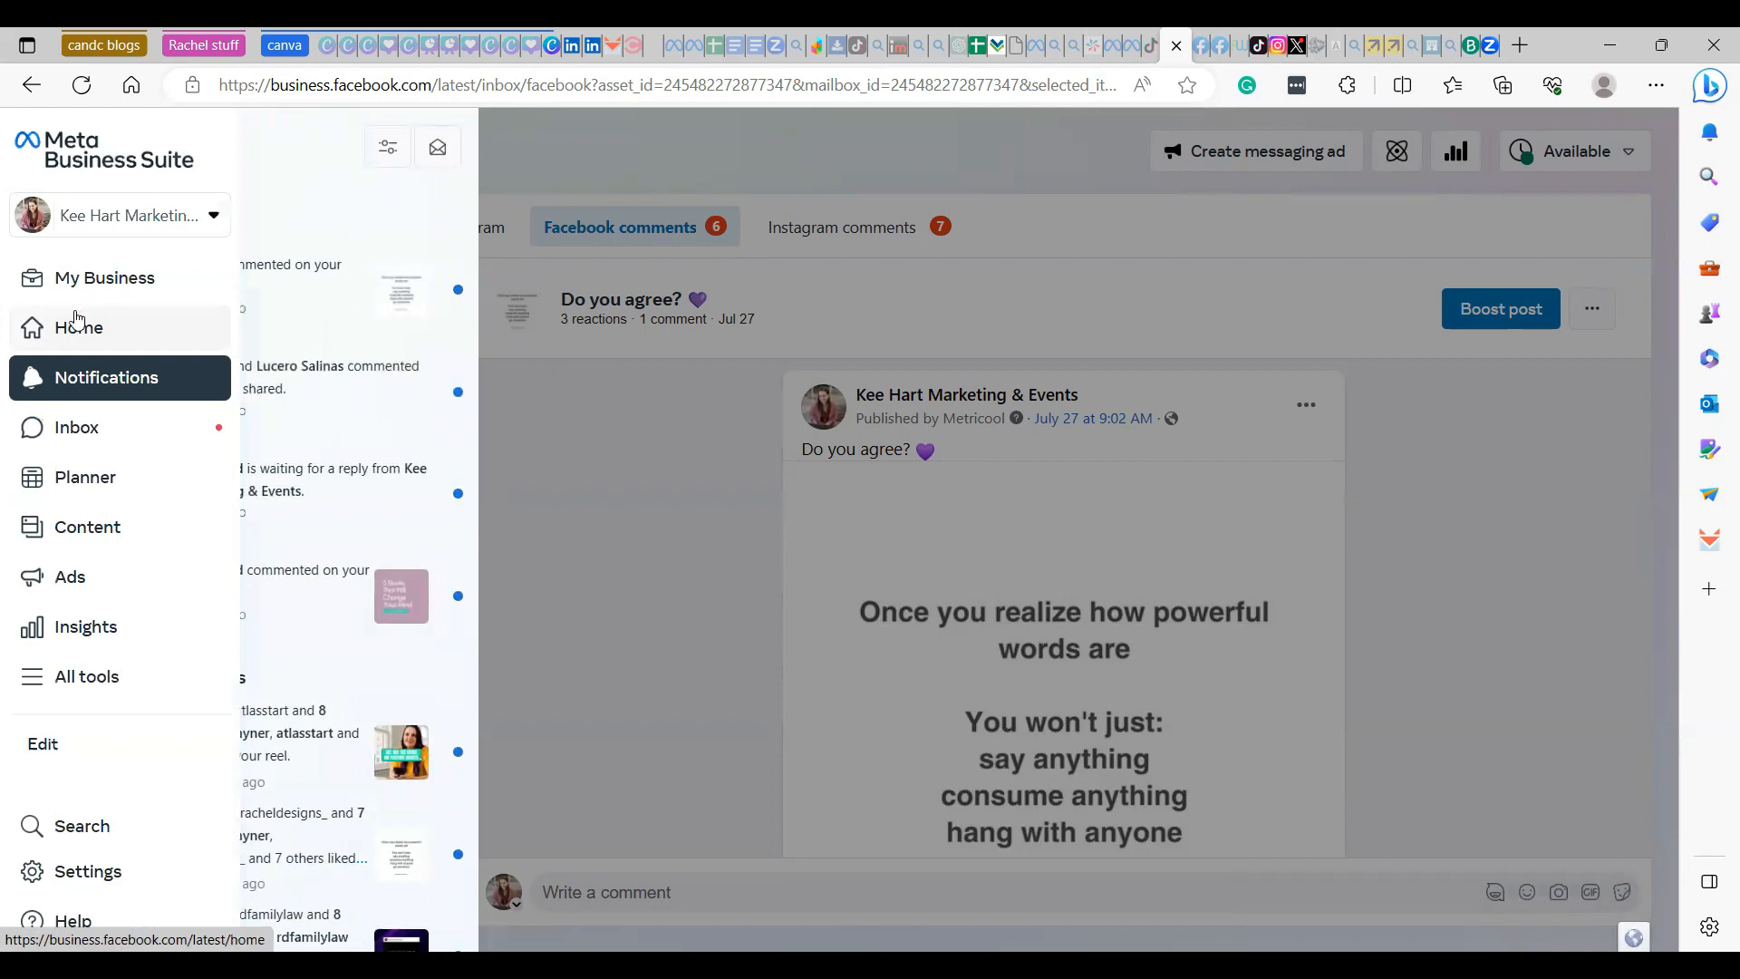